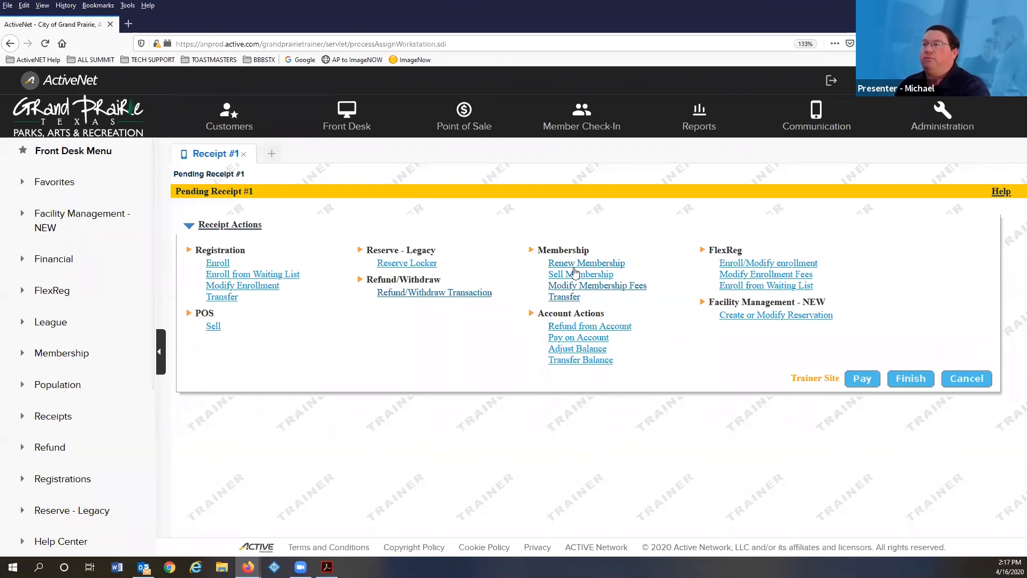
- Search membership packages for 'sum' and choose Summit - Annual 50+ Resident
{"action": "left_click", "coordinate": [604, 278]}
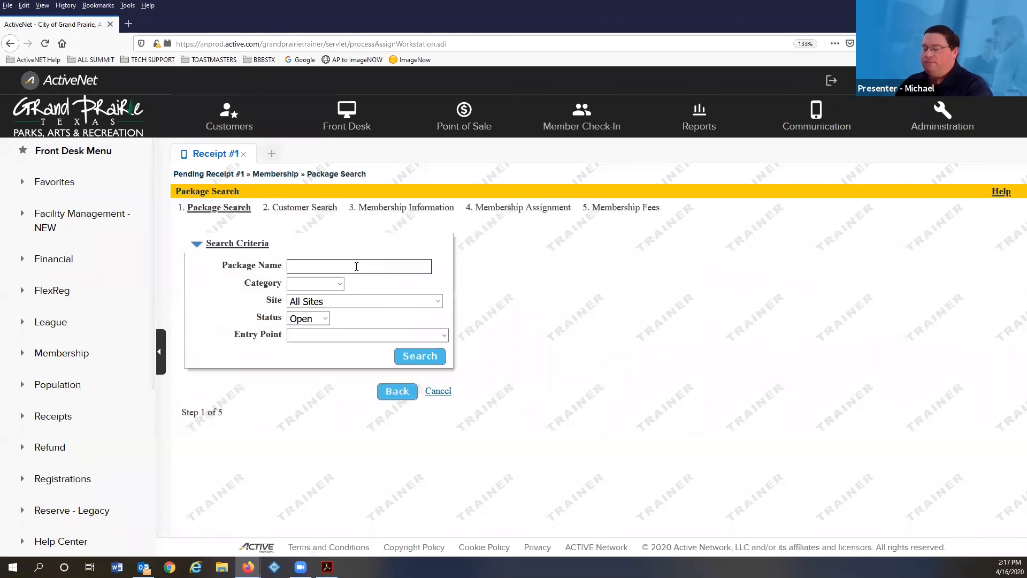
{"action": "type", "text": "sum"}
{"action": "key", "text": "Return"}
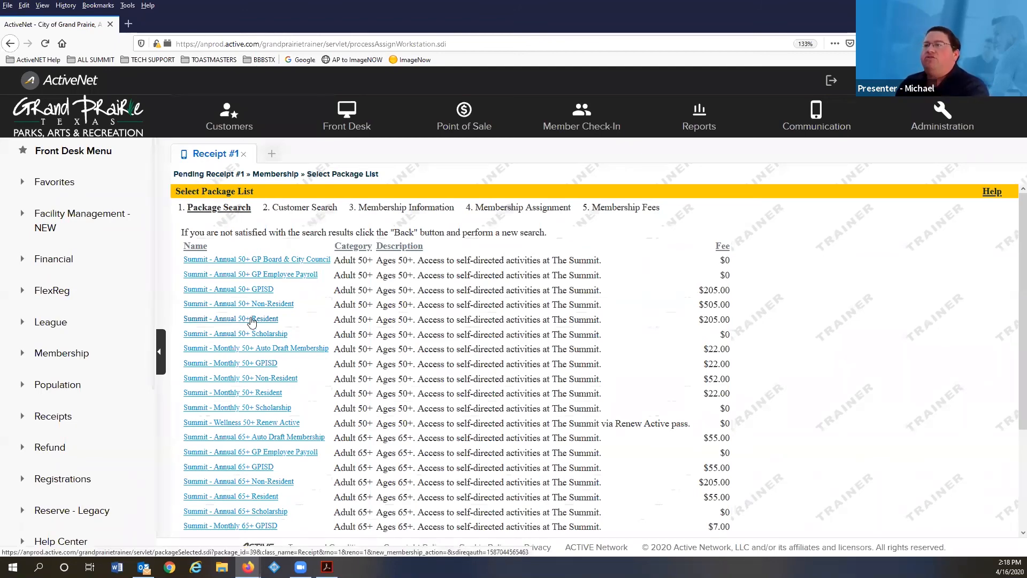
{"action": "left_click", "coordinate": [251, 319]}
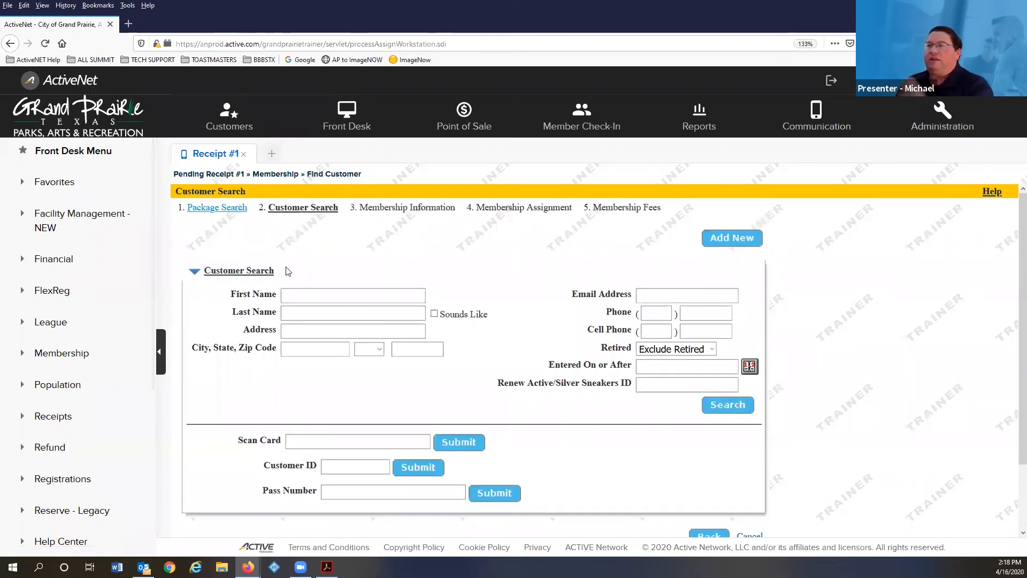
- Find the customer by last name and select them for the renewal
{"action": "left_click", "coordinate": [331, 309]}
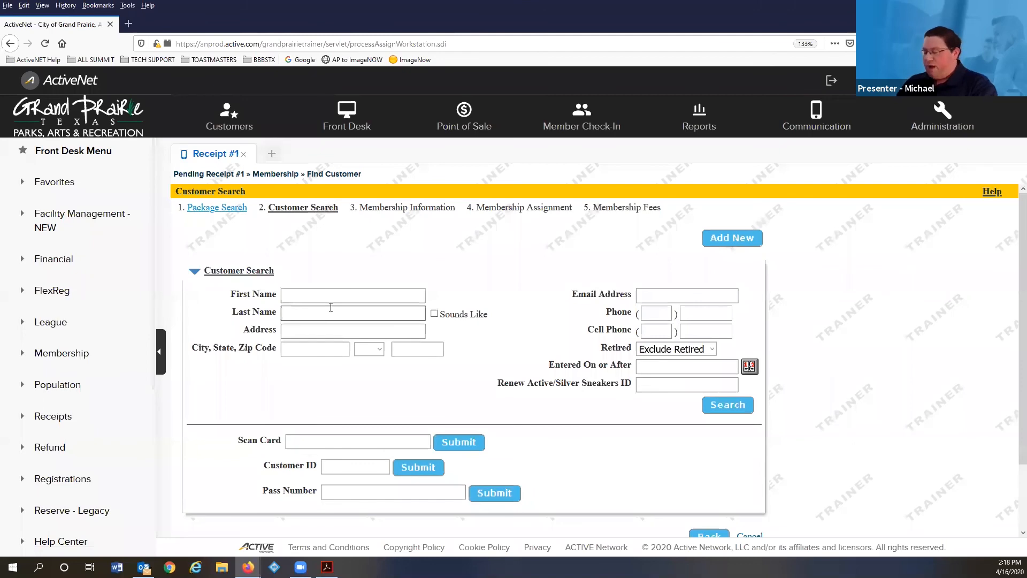
{"action": "type", "text": "Bobby"}
{"action": "key", "text": "Return"}
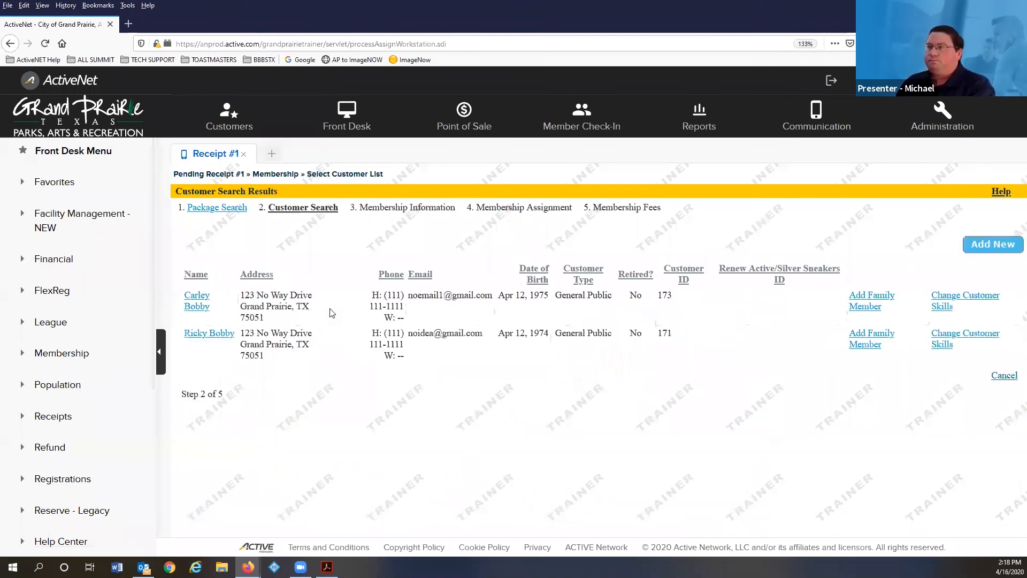
{"action": "left_click", "coordinate": [225, 336]}
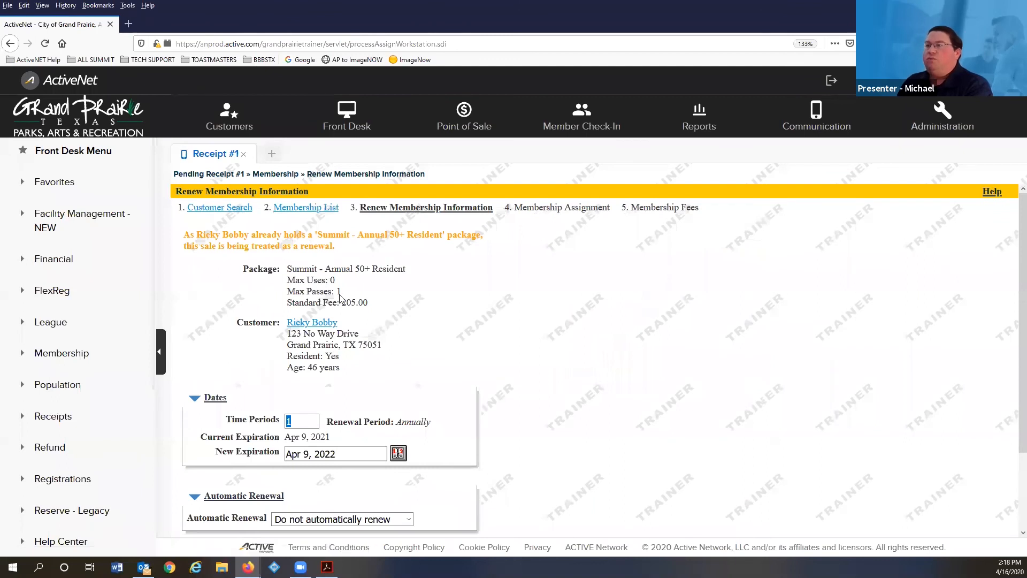
- Keep one renewal time period, expiring Apr 9, 2022, and submit the renewal details
{"action": "scroll", "coordinate": [344, 295], "scroll_direction": "down", "scroll_amount": 2}
{"action": "scroll", "coordinate": [344, 296], "scroll_direction": "down", "scroll_amount": 1}
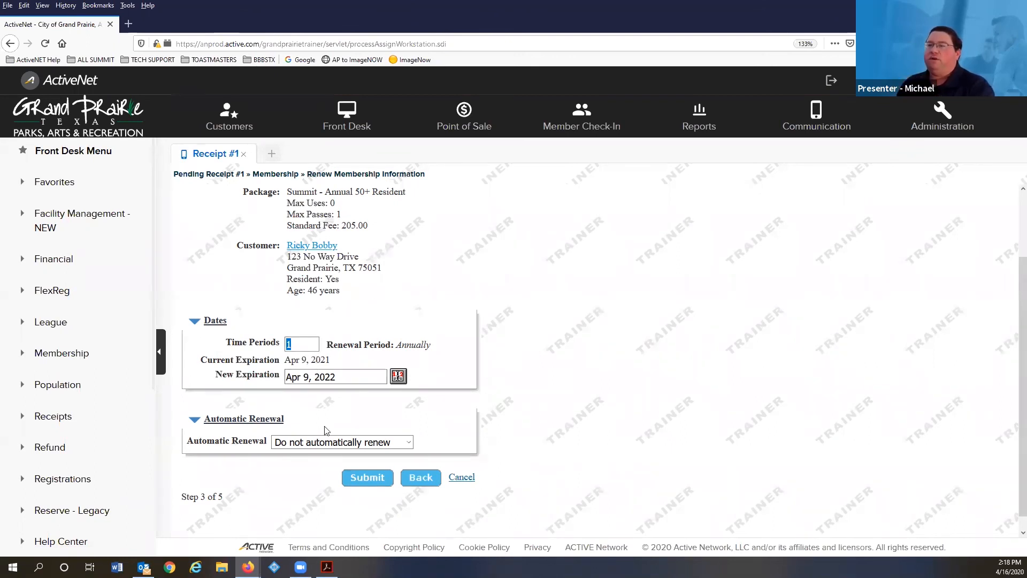
{"action": "left_click", "coordinate": [366, 478]}
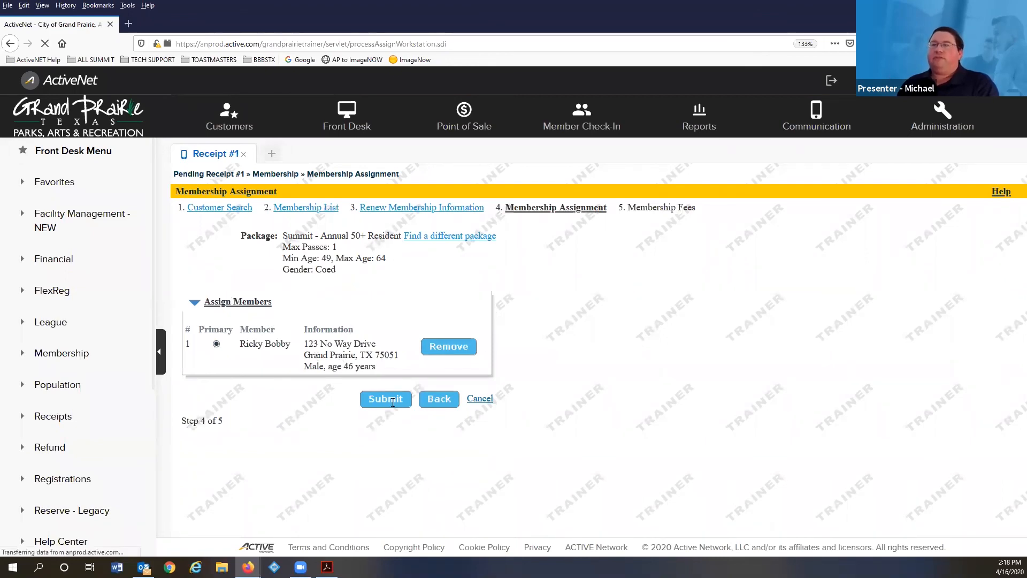
- Agree to the Summit waiver and add the $205.00 renewal fee to the receipt
{"action": "scroll", "coordinate": [359, 409], "scroll_direction": "down", "scroll_amount": 3}
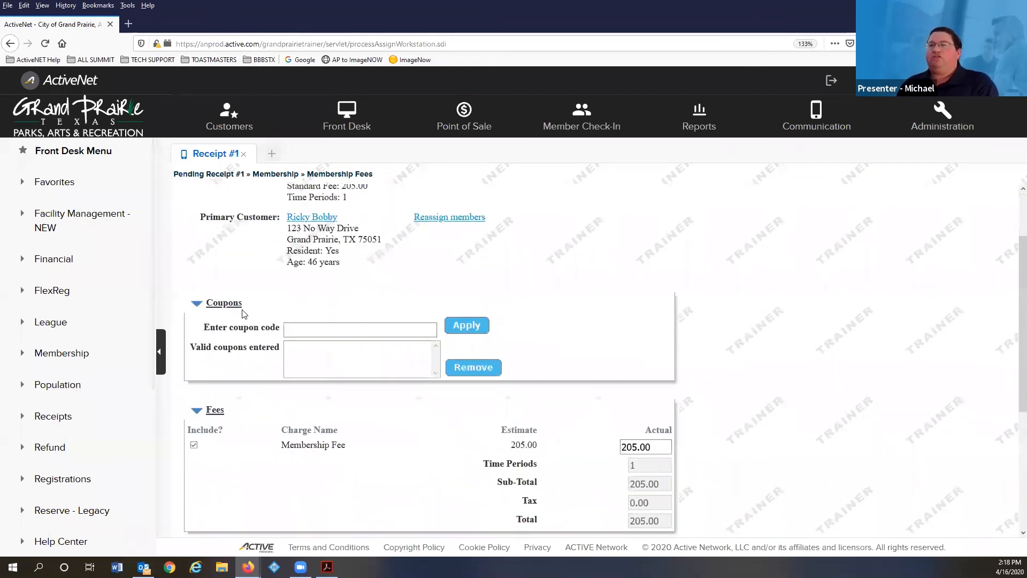
{"action": "left_click", "coordinate": [343, 330]}
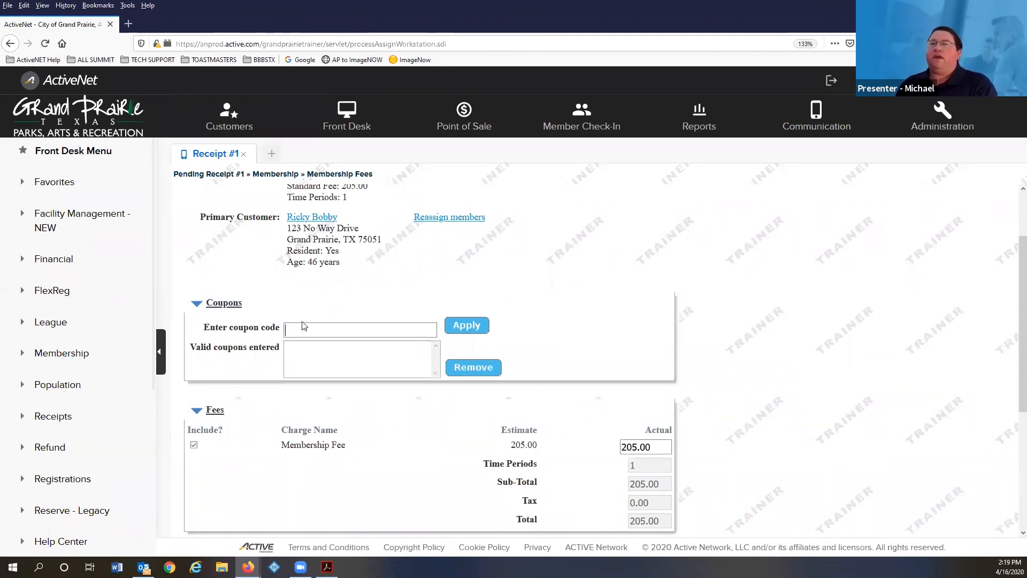
{"action": "scroll", "coordinate": [311, 337], "scroll_direction": "down", "scroll_amount": 5}
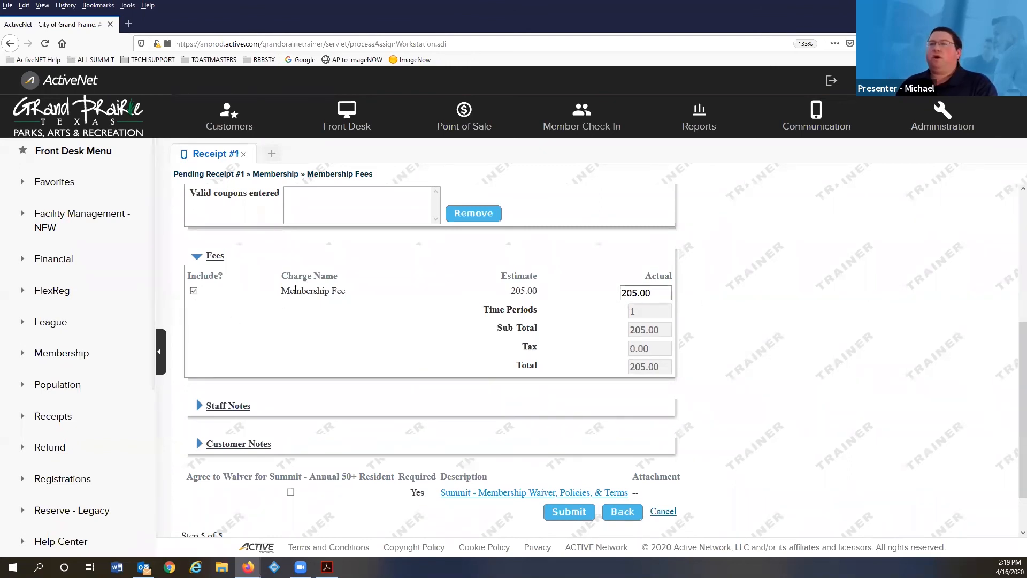
{"action": "scroll", "coordinate": [252, 310], "scroll_direction": "down", "scroll_amount": 1}
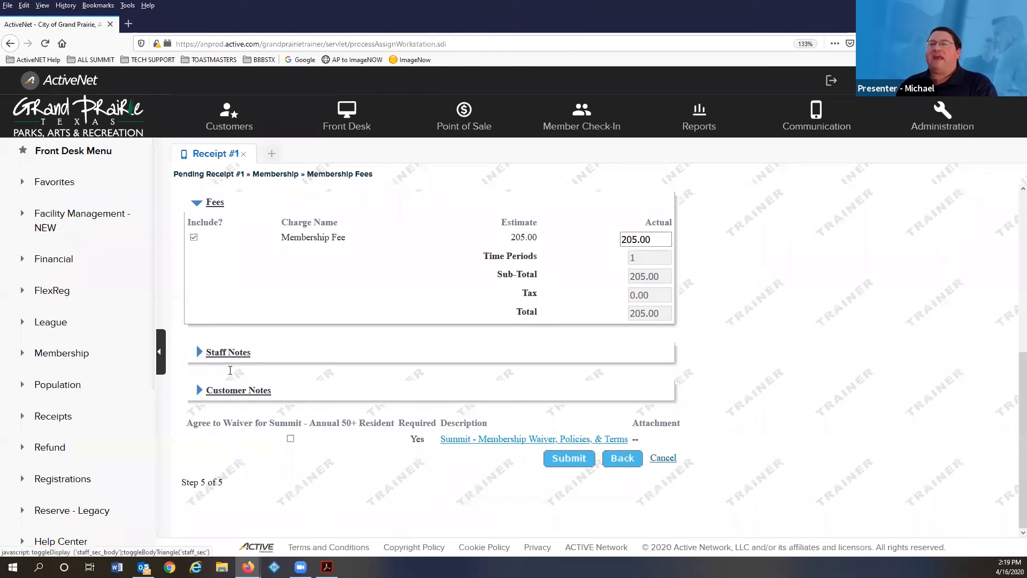
{"action": "left_click", "coordinate": [290, 438]}
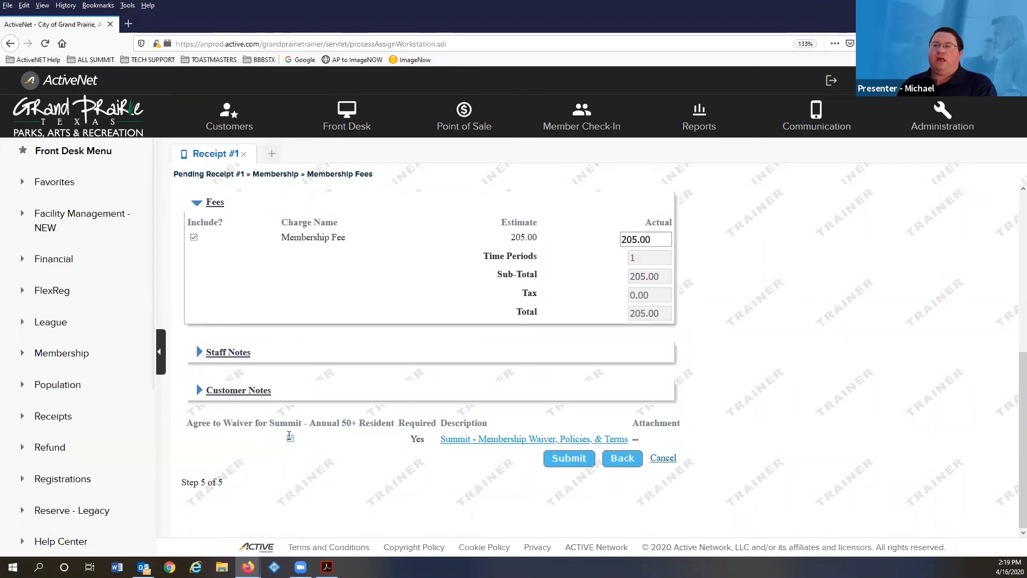
{"action": "left_click", "coordinate": [578, 454]}
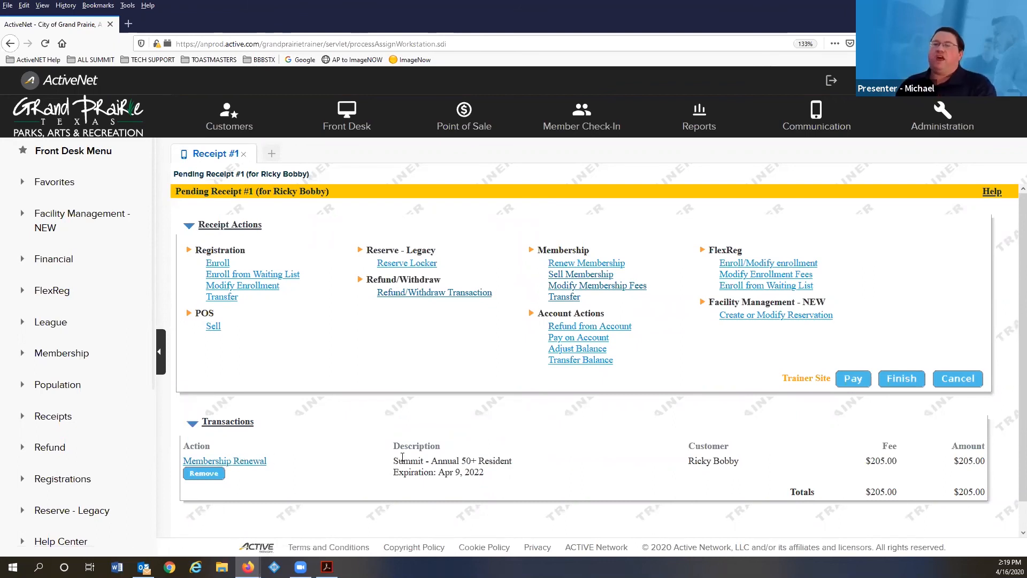
- Start paying the $205.00 receipt with the customer selected as payer
{"action": "scroll", "coordinate": [400, 459], "scroll_direction": "down", "scroll_amount": 1}
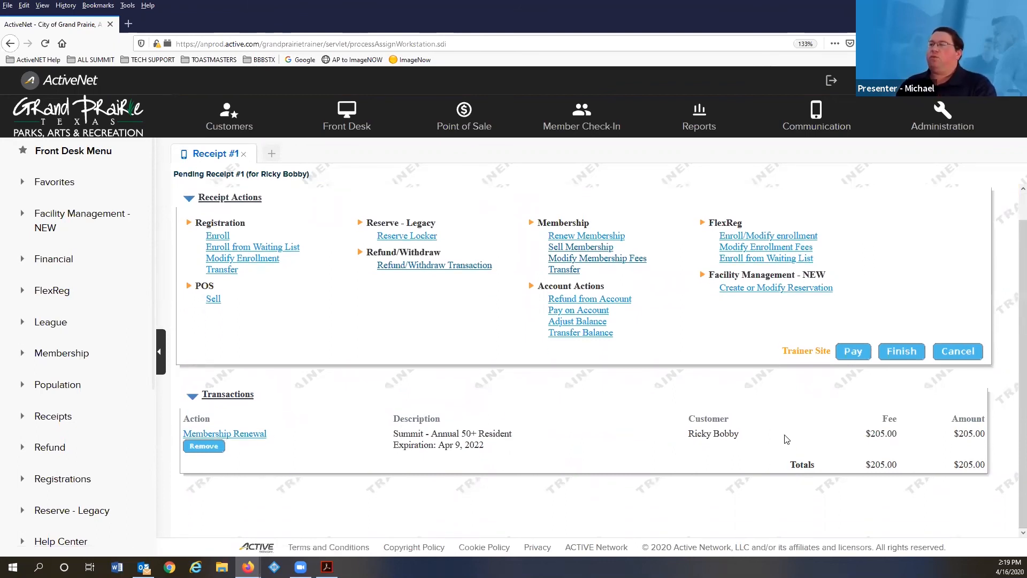
{"action": "left_click", "coordinate": [854, 352]}
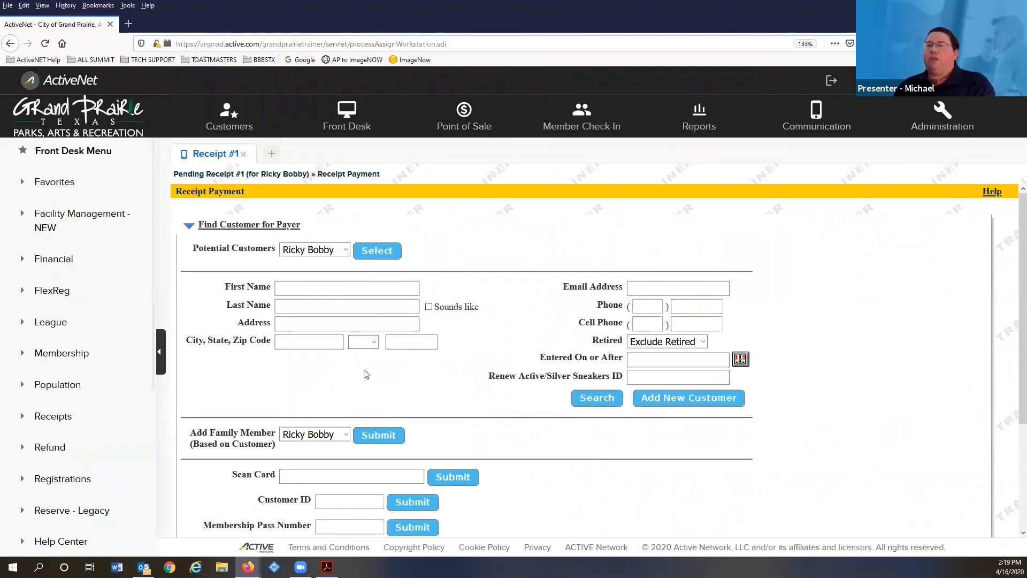
{"action": "left_click", "coordinate": [391, 252]}
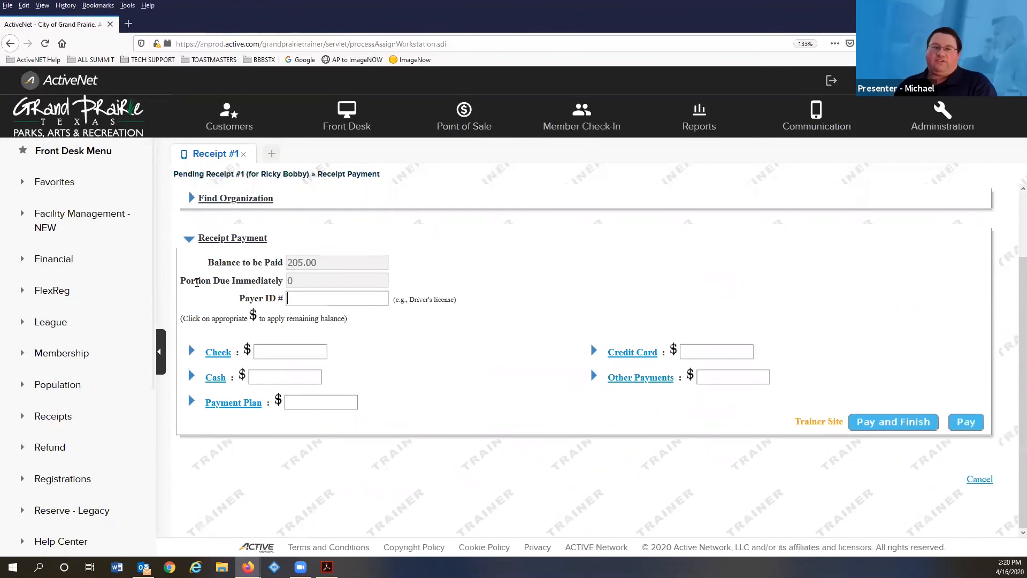
{"action": "scroll", "coordinate": [201, 278], "scroll_direction": "up", "scroll_amount": 2}
{"action": "scroll", "coordinate": [202, 273], "scroll_direction": "down", "scroll_amount": 2}
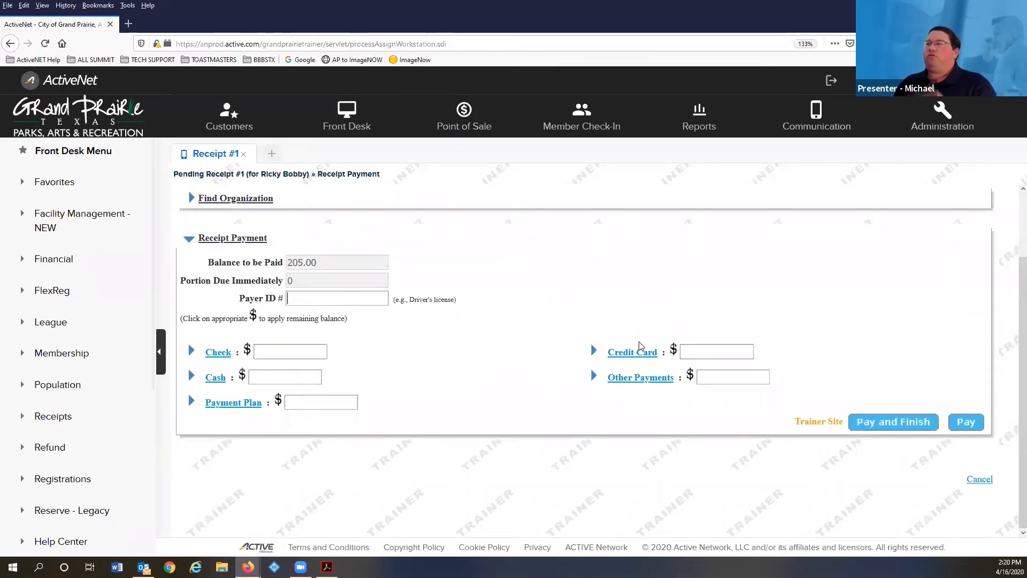
- Put the full 205.00 on credit card and enter the cardholder's name and card number
{"action": "left_click", "coordinate": [674, 352]}
{"action": "scroll", "coordinate": [656, 375], "scroll_direction": "down", "scroll_amount": 2}
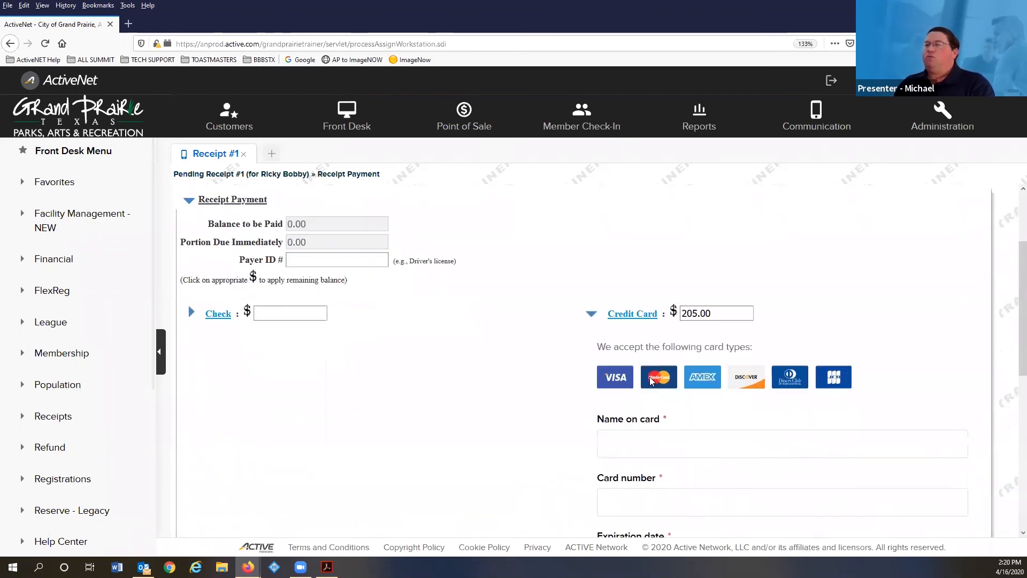
{"action": "left_click", "coordinate": [645, 395]}
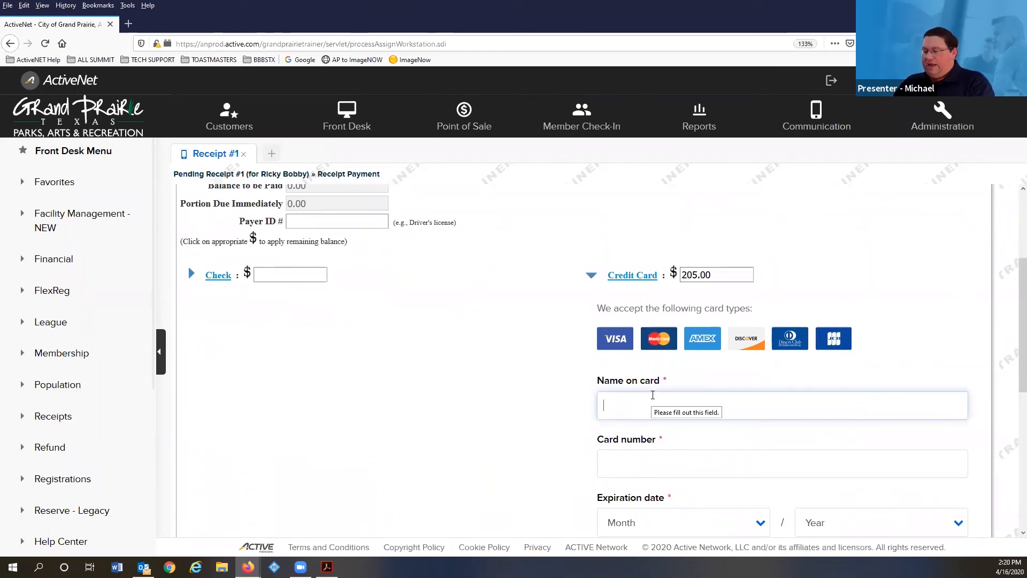
{"action": "key", "text": "Tab"}
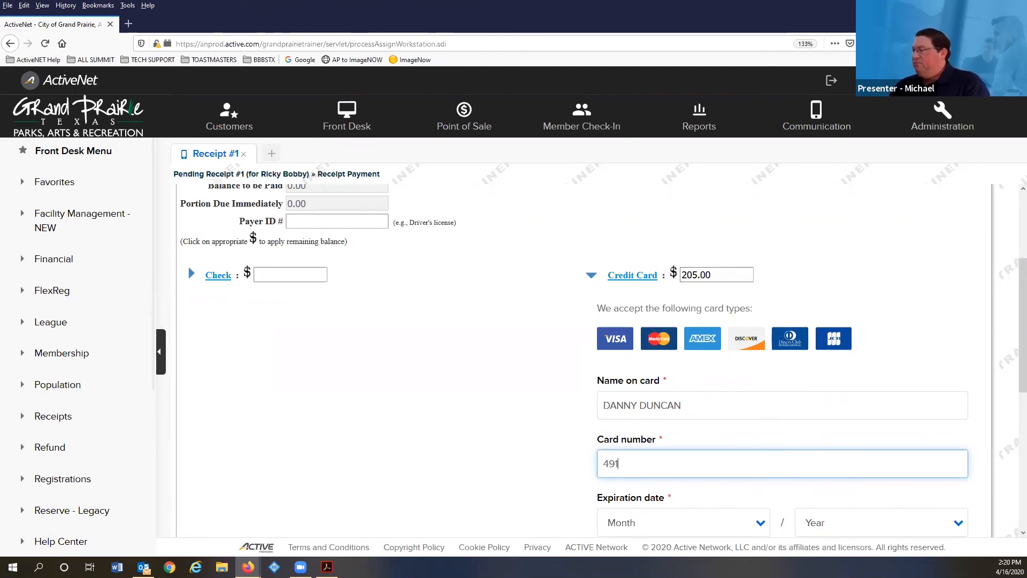
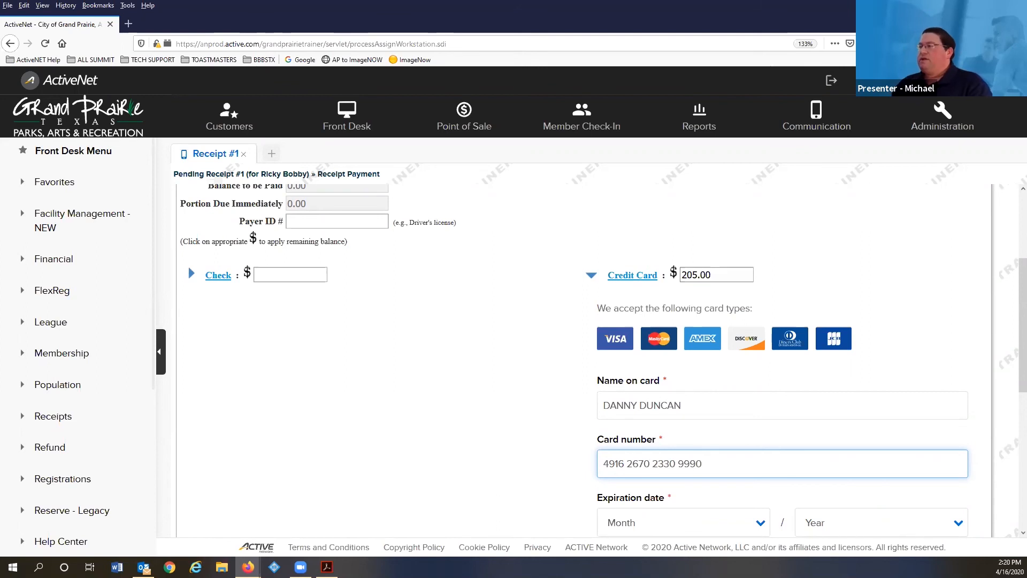
- Set card expiration to month 5, year 2020, enter the security code, and submit payment
{"action": "left_click", "coordinate": [676, 520]}
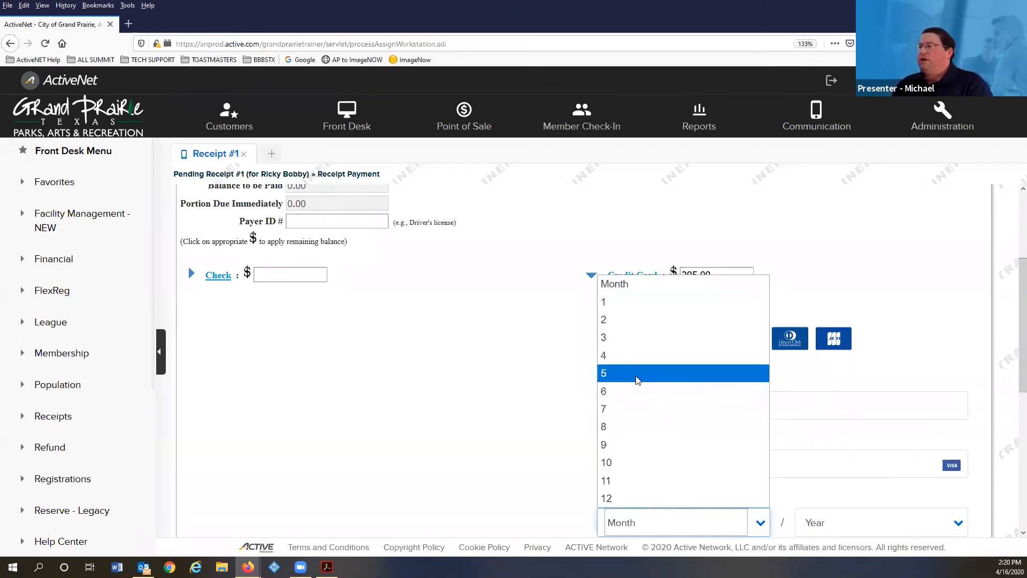
{"action": "left_click", "coordinate": [640, 375]}
{"action": "left_click", "coordinate": [840, 534]}
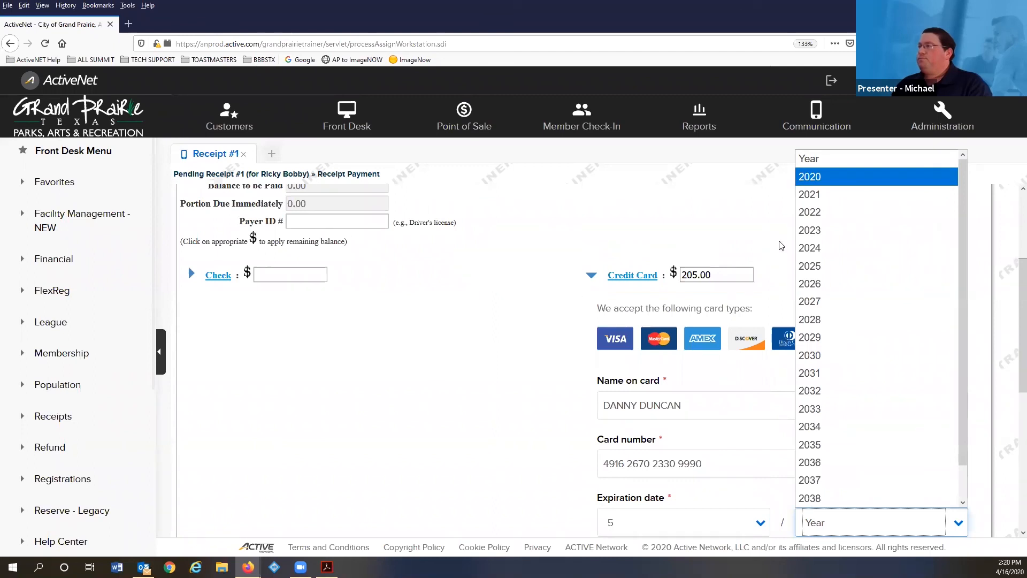
{"action": "left_click", "coordinate": [819, 177]}
{"action": "scroll", "coordinate": [476, 480], "scroll_direction": "down", "scroll_amount": 4}
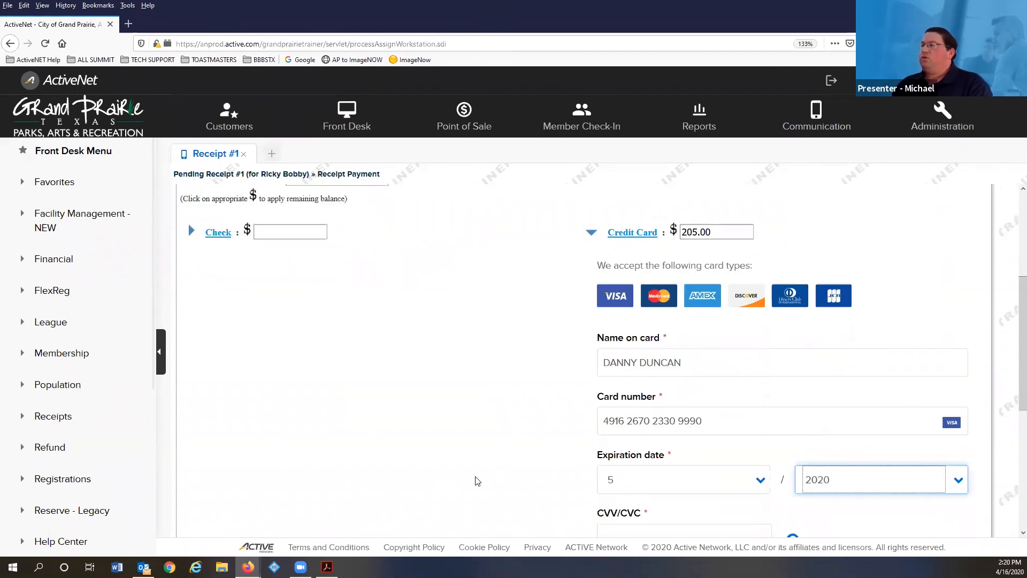
{"action": "left_click", "coordinate": [622, 355]}
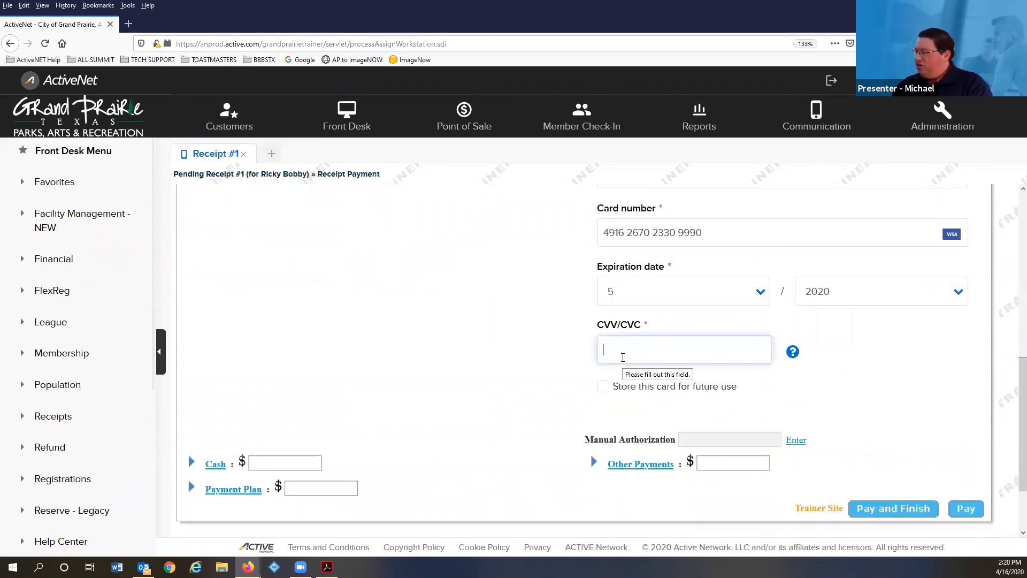
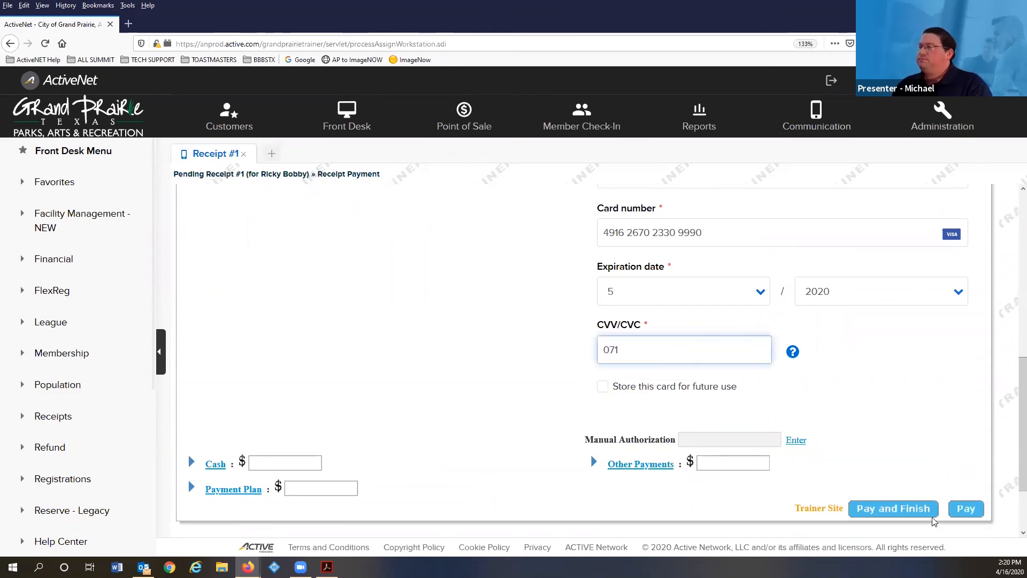
{"action": "left_click", "coordinate": [873, 506]}
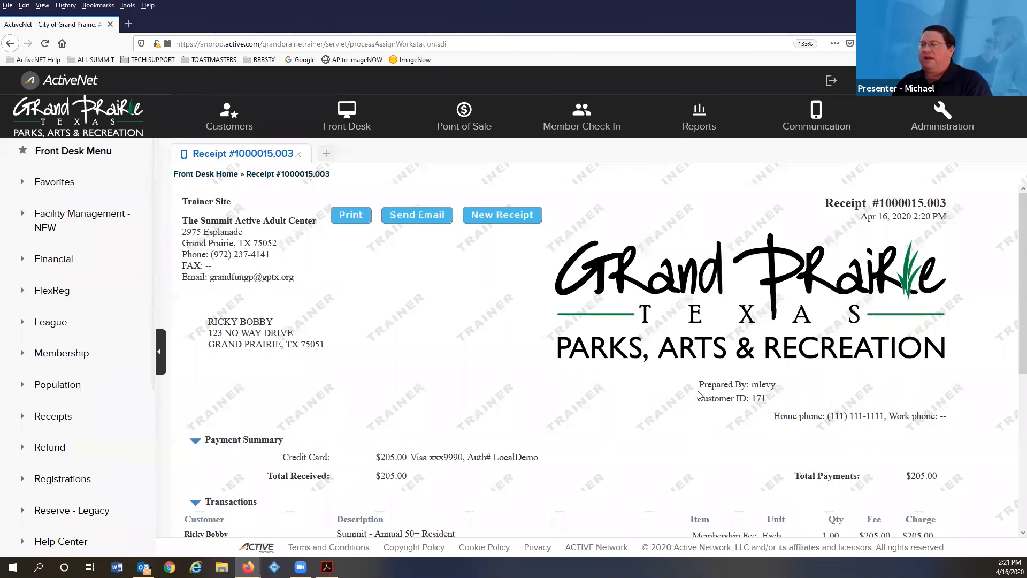
{"action": "scroll", "coordinate": [823, 476], "scroll_direction": "down", "scroll_amount": 3}
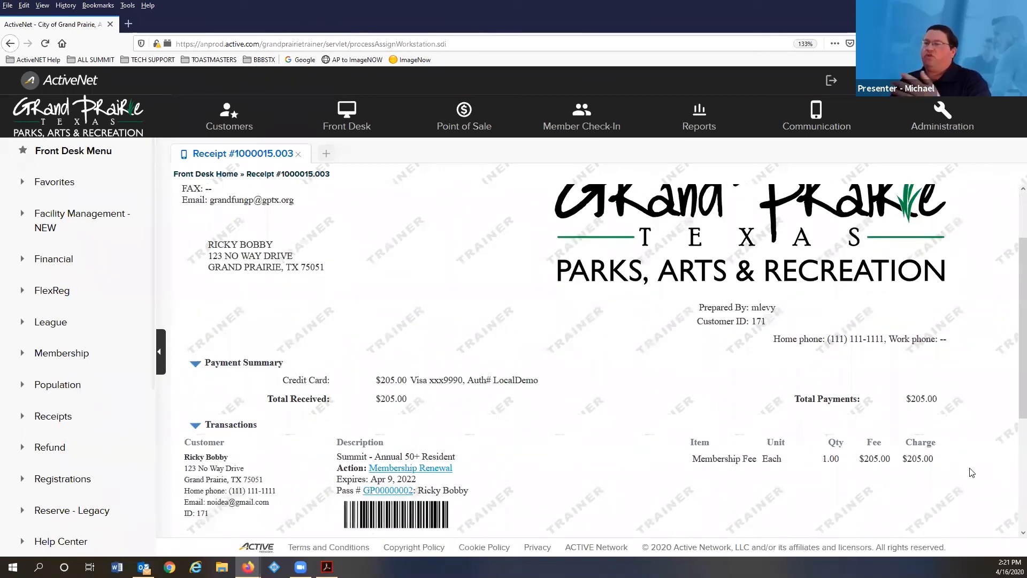
{"action": "scroll", "coordinate": [658, 298], "scroll_direction": "down", "scroll_amount": 6}
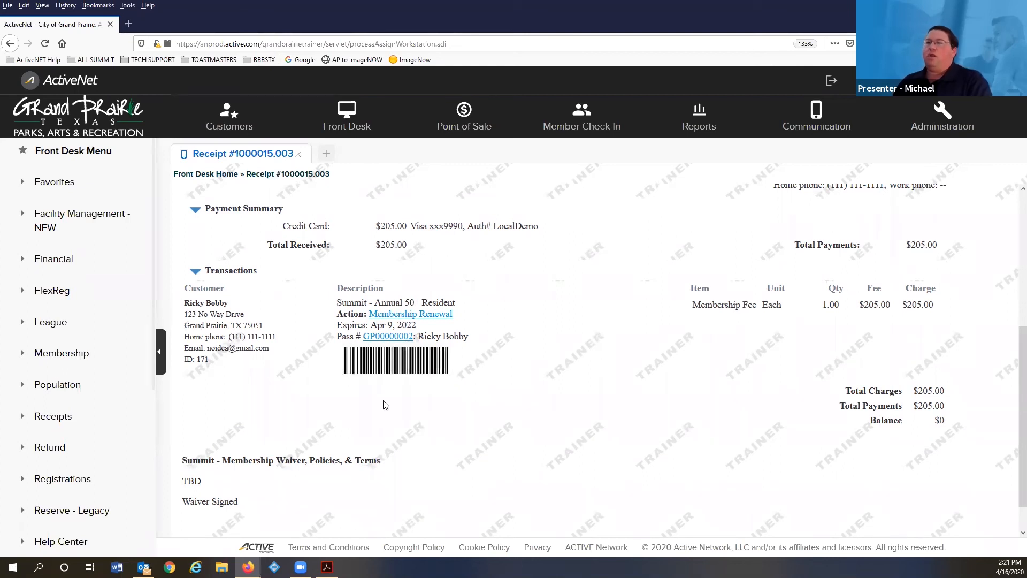
{"action": "scroll", "coordinate": [506, 367], "scroll_direction": "down", "scroll_amount": 1}
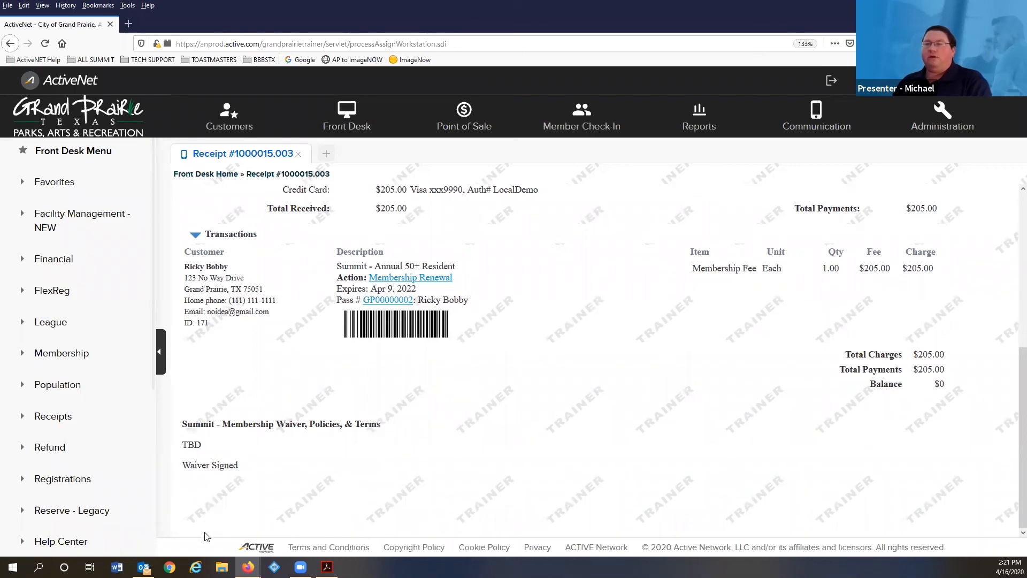
{"action": "scroll", "coordinate": [245, 524], "scroll_direction": "up", "scroll_amount": 4}
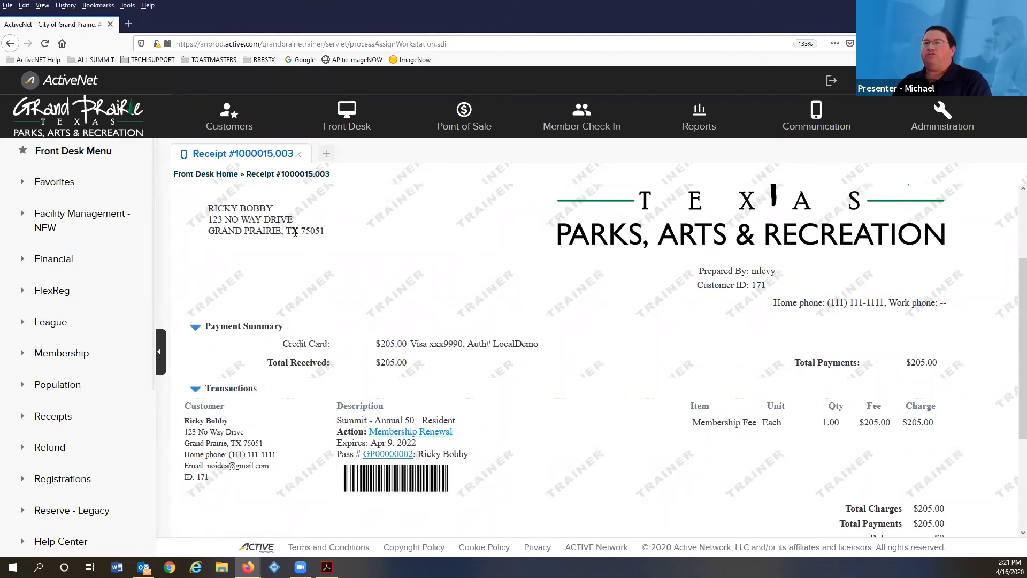
{"action": "scroll", "coordinate": [375, 294], "scroll_direction": "up", "scroll_amount": 3}
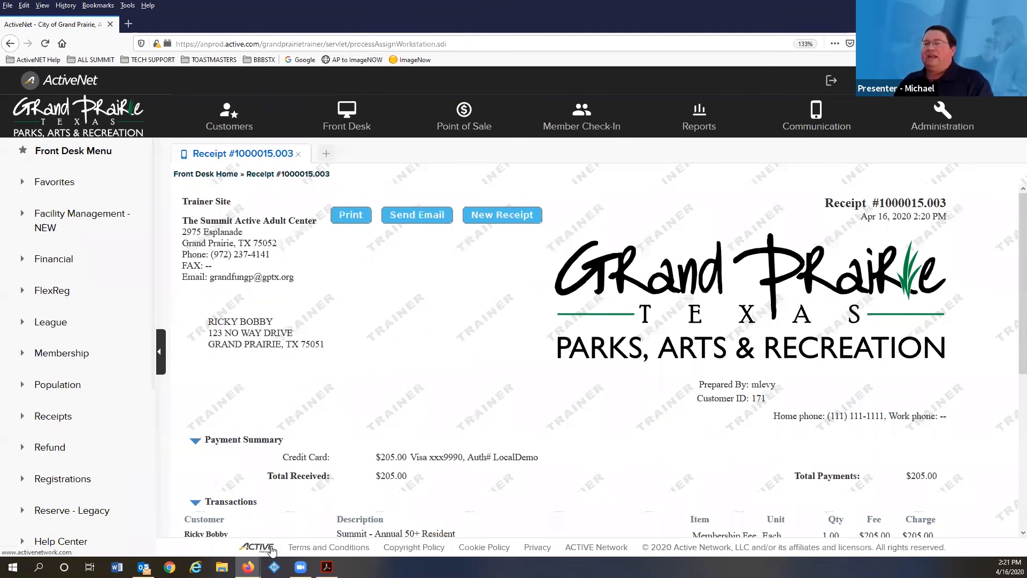
{"action": "mouse_move", "coordinate": [323, 564]}
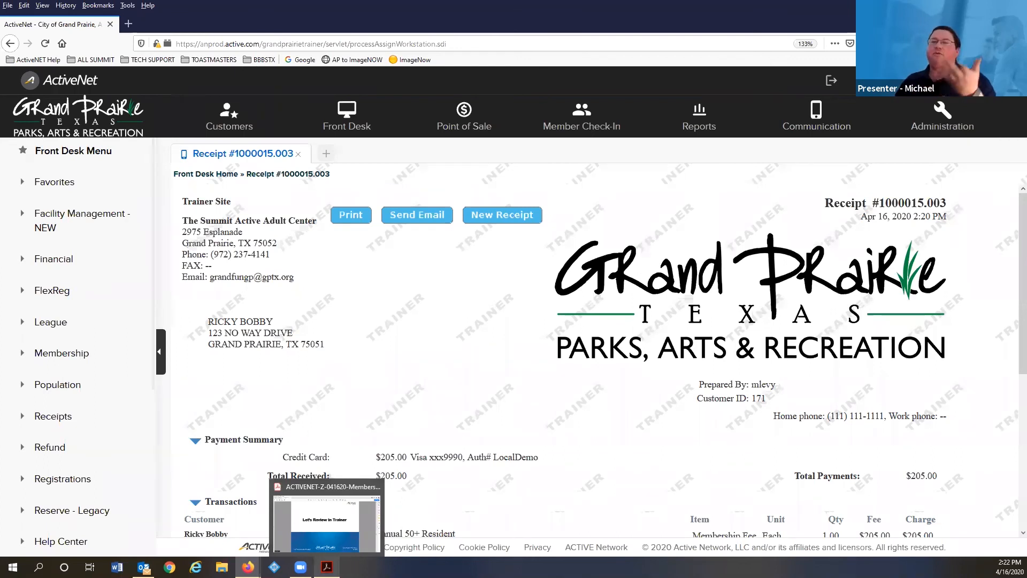
- Advance the training guide to the View Who Is Checked-In slide, then return to ActiveNet
{"action": "left_click", "coordinate": [330, 530]}
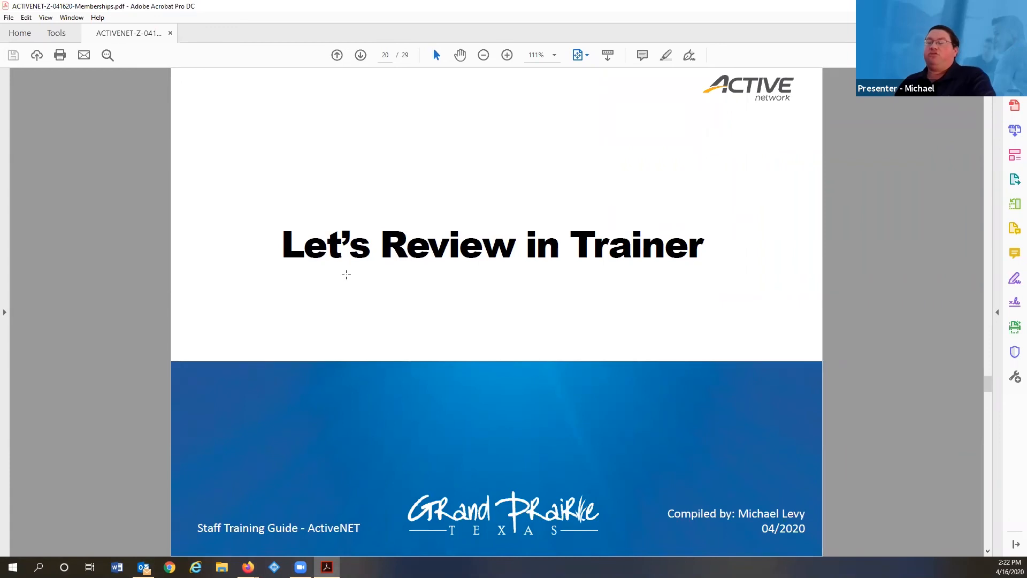
{"action": "scroll", "coordinate": [381, 276], "scroll_direction": "down", "scroll_amount": 2}
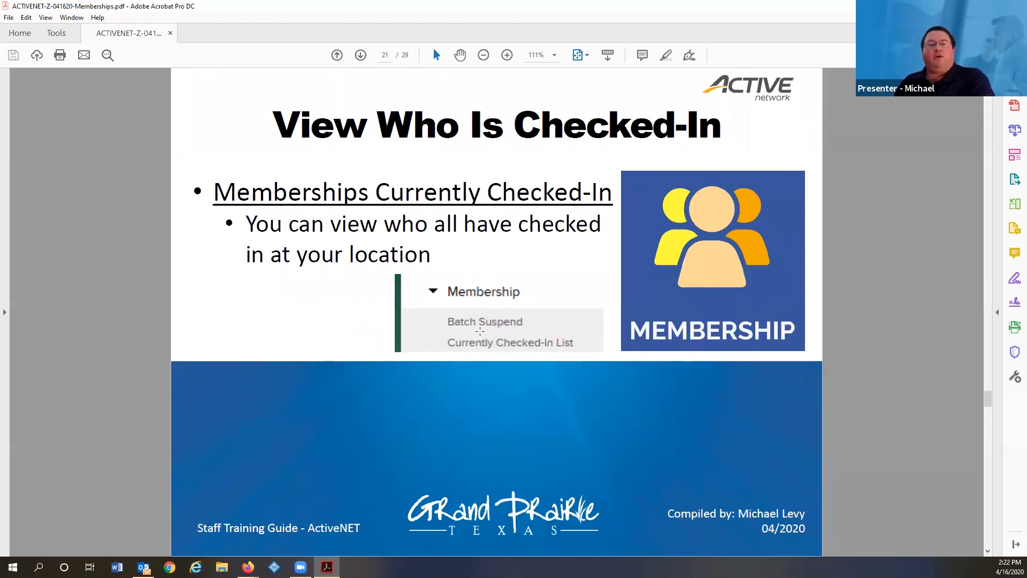
{"action": "left_click", "coordinate": [247, 567]}
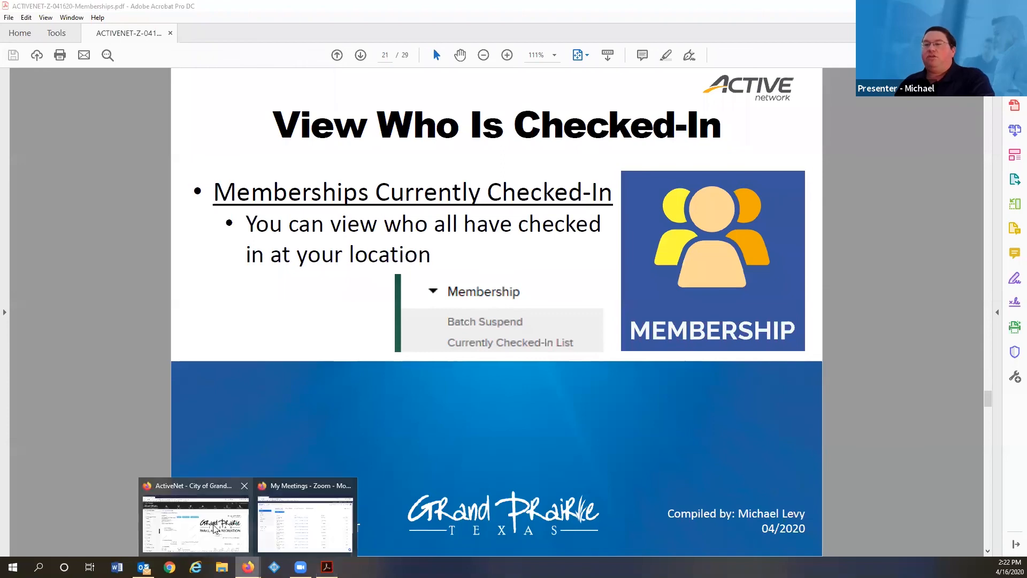
{"action": "left_click", "coordinate": [212, 527]}
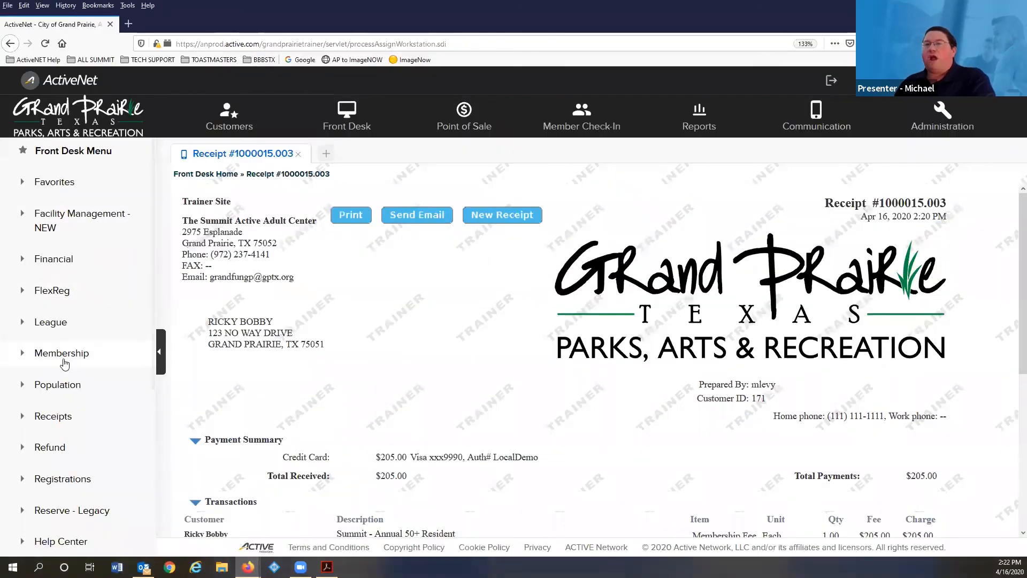
- View the empty Currently Checked-In List, then advance the guide to the Membership Check-In slide
{"action": "left_click", "coordinate": [32, 357]}
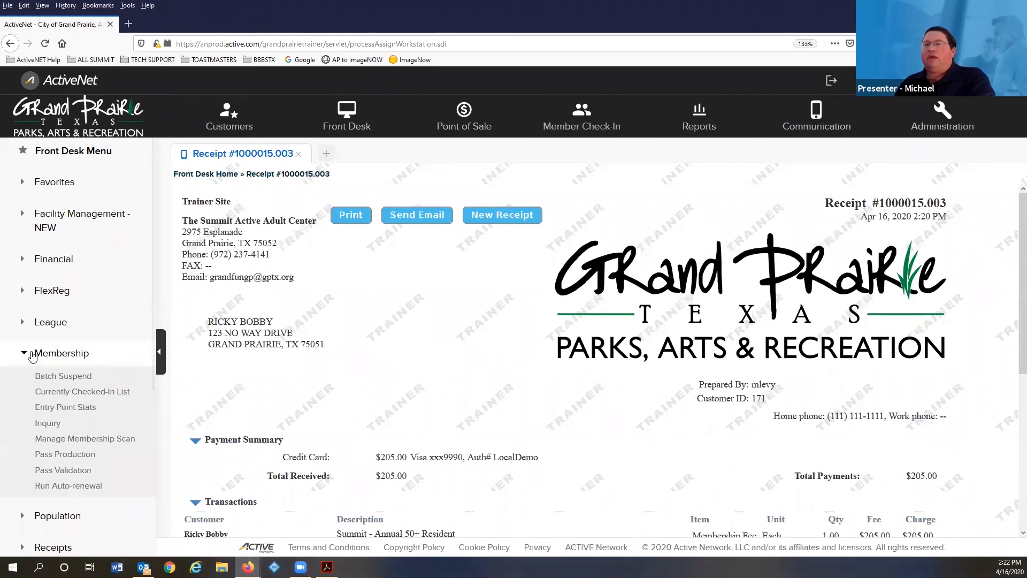
{"action": "left_click", "coordinate": [101, 397]}
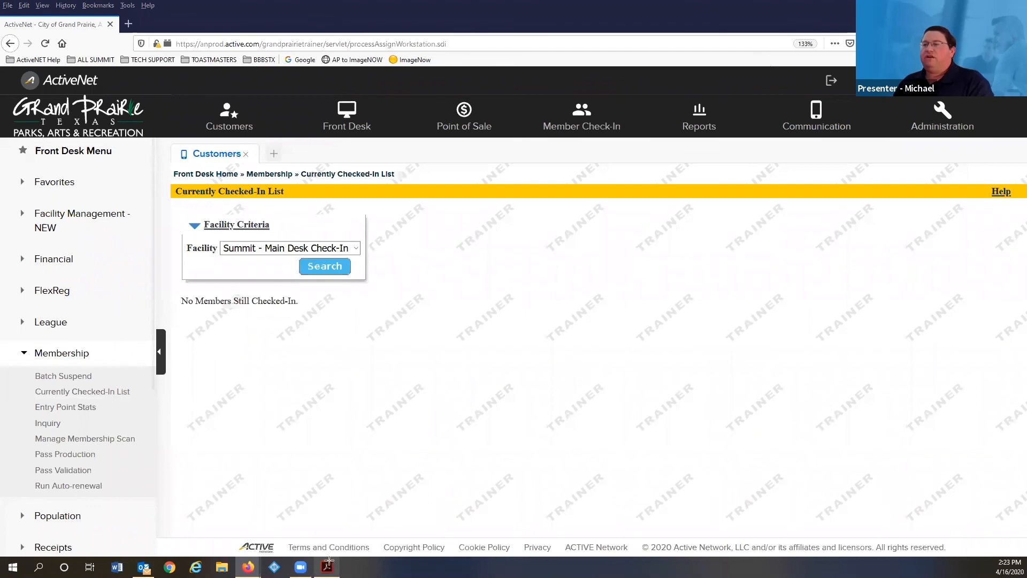
{"action": "left_click", "coordinate": [327, 567]}
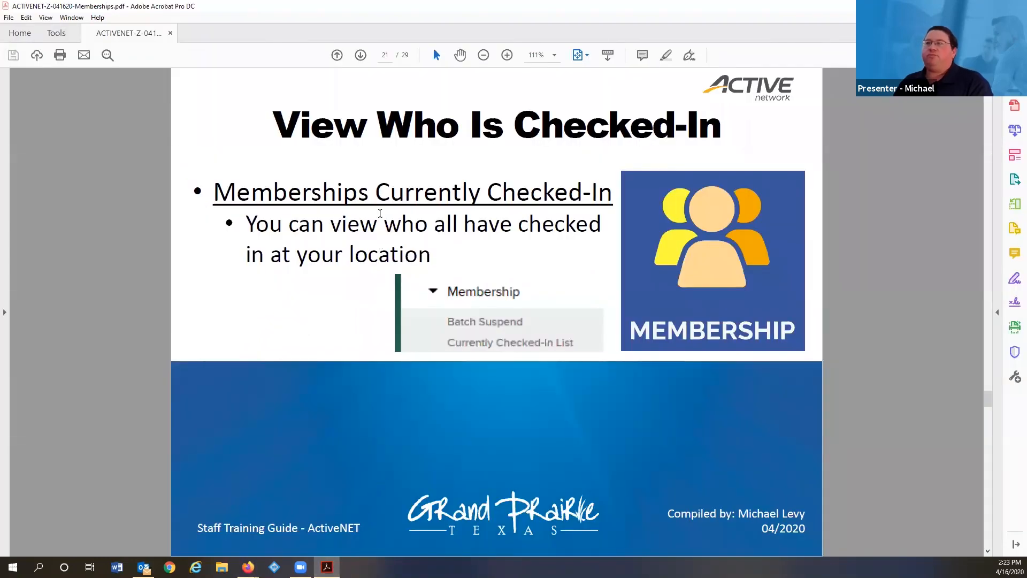
{"action": "scroll", "coordinate": [337, 279], "scroll_direction": "down", "scroll_amount": 1}
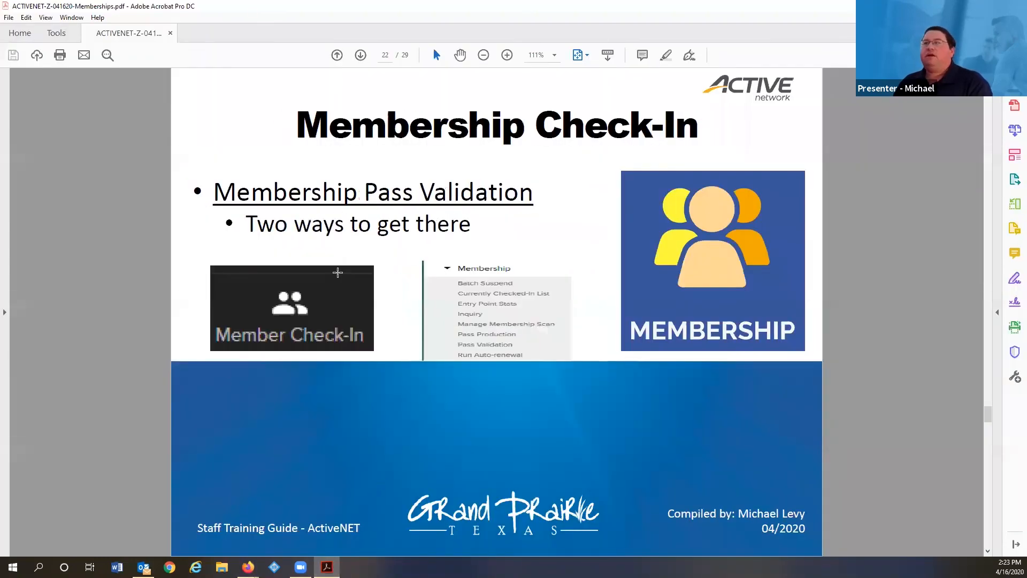
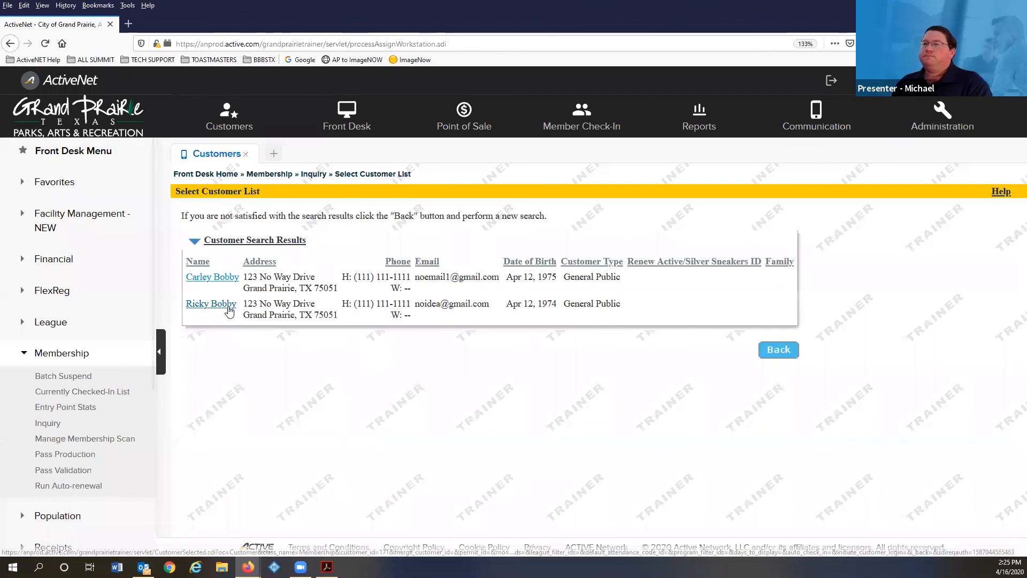
- Scroll the Membership List to show the two Epic passes and the Summit - Annual 50+ Resident pass
{"action": "scroll", "coordinate": [767, 302], "scroll_direction": "down", "scroll_amount": 1}
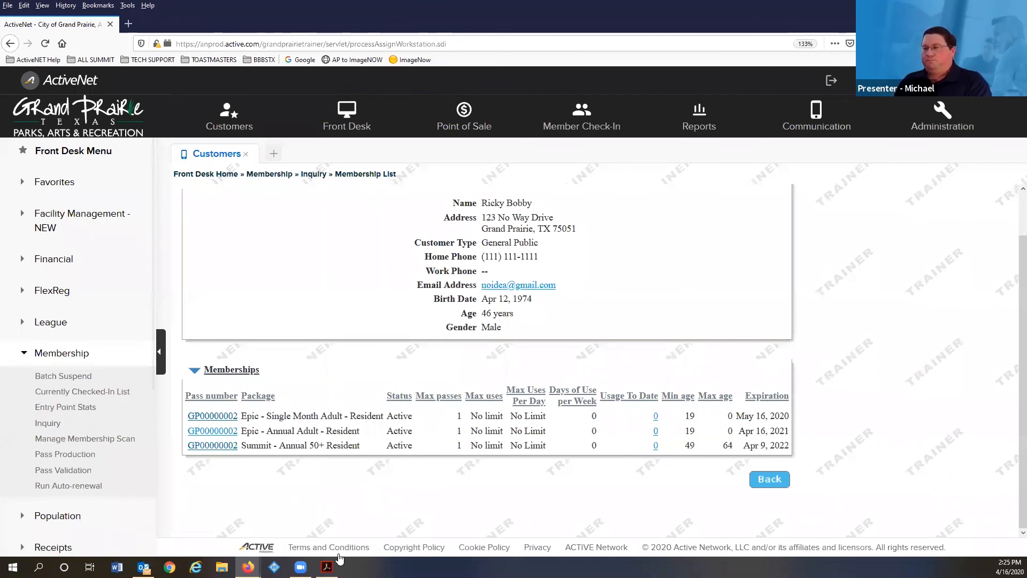
- Advance the training deck to page 24, Membership Suspensions, then return to ActiveNet's Membership List
{"action": "left_click", "coordinate": [328, 566]}
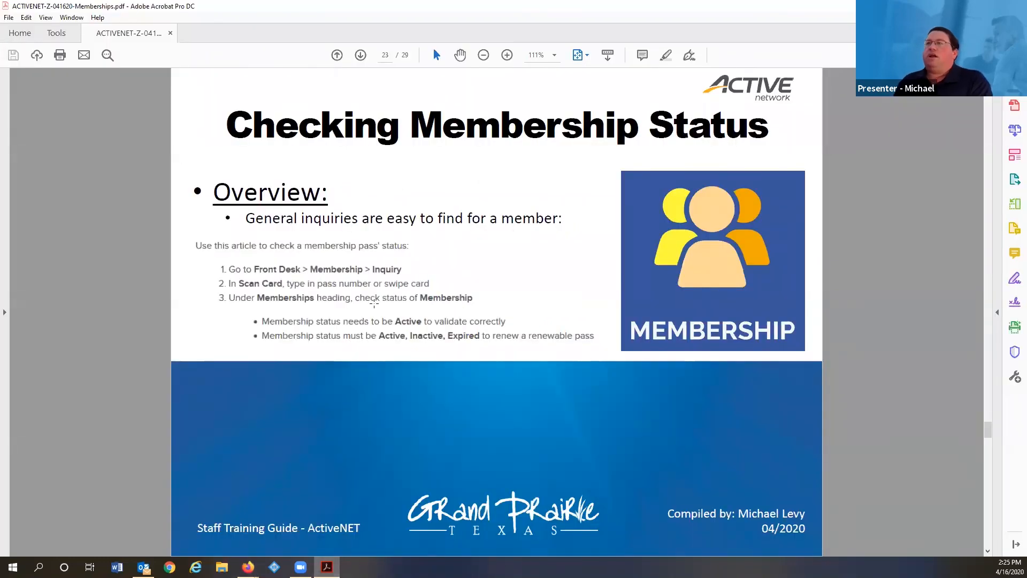
{"action": "scroll", "coordinate": [374, 303], "scroll_direction": "down", "scroll_amount": 1}
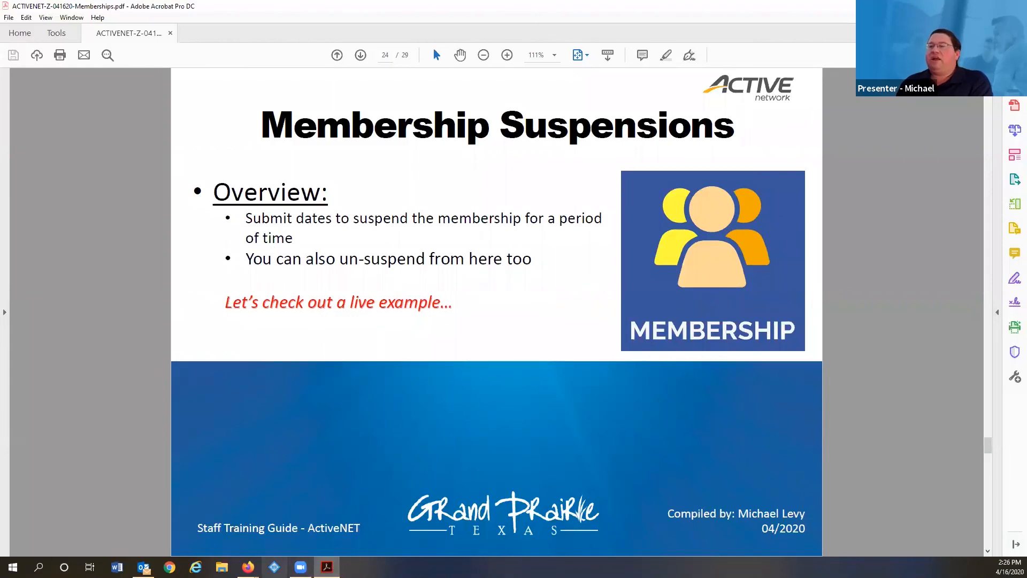
{"action": "mouse_move", "coordinate": [247, 566]}
{"action": "left_click", "coordinate": [196, 515]}
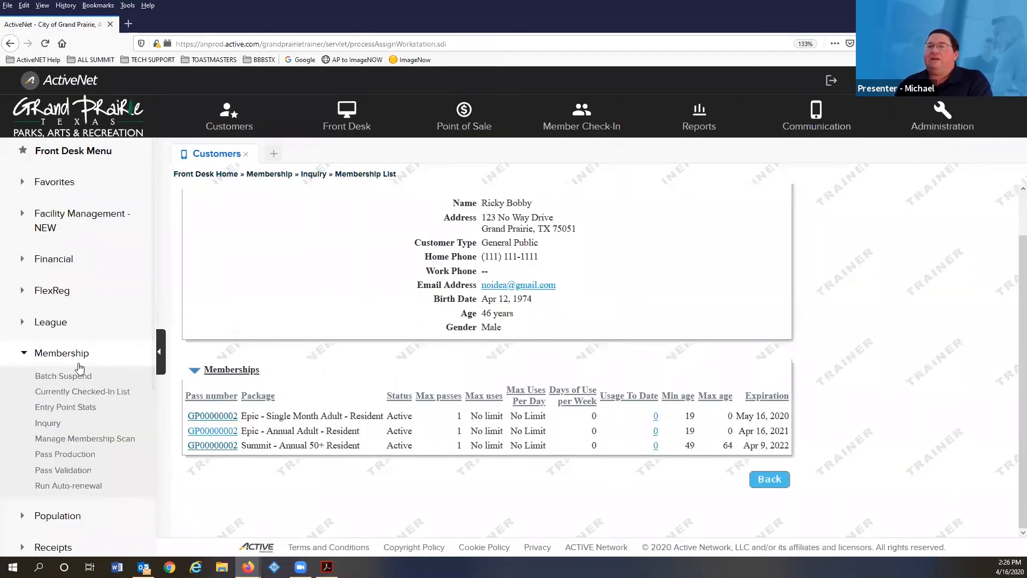
- Suspend the Epic - Single Month Adult - Resident pass from Apr 28, 2020 until May 11, 2020, and submit
{"action": "left_click", "coordinate": [225, 418]}
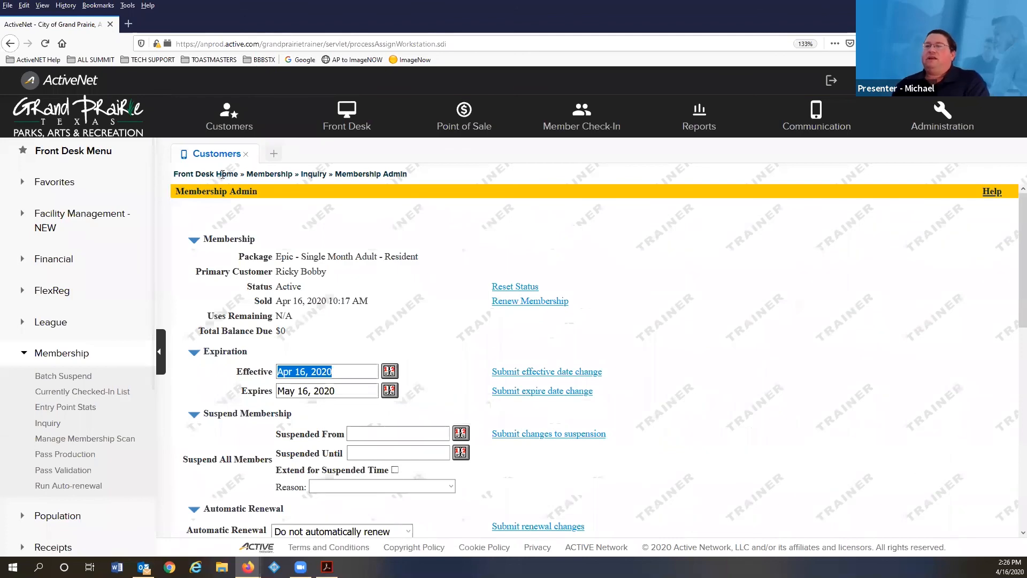
{"action": "scroll", "coordinate": [199, 374], "scroll_direction": "down", "scroll_amount": 3}
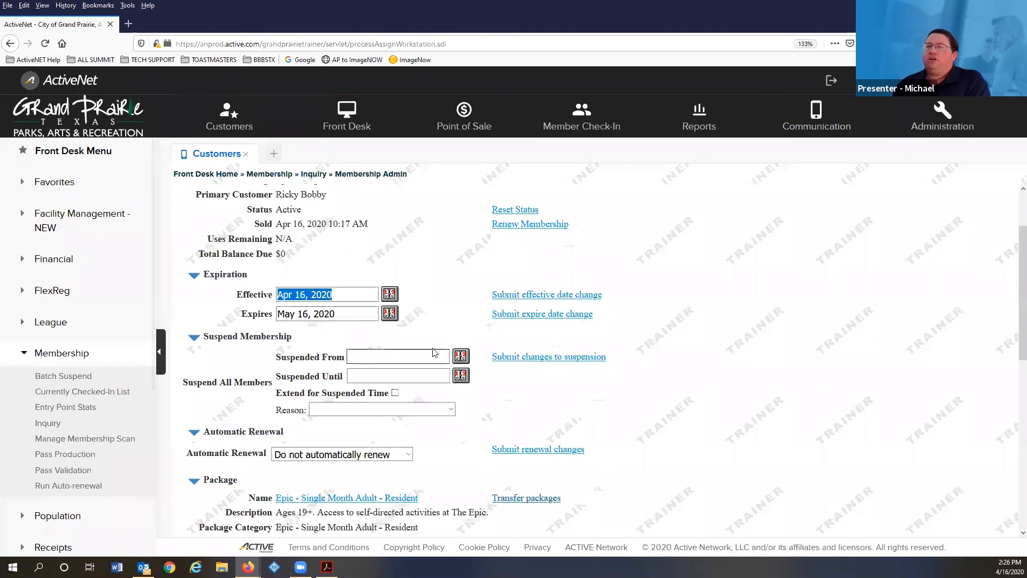
{"action": "left_click", "coordinate": [461, 357]}
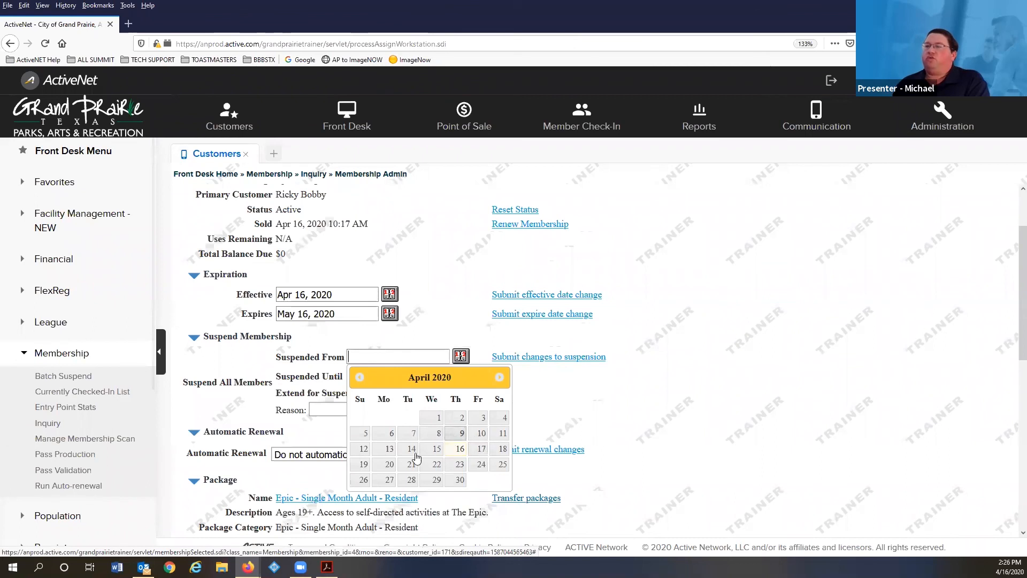
{"action": "left_click", "coordinate": [410, 479]}
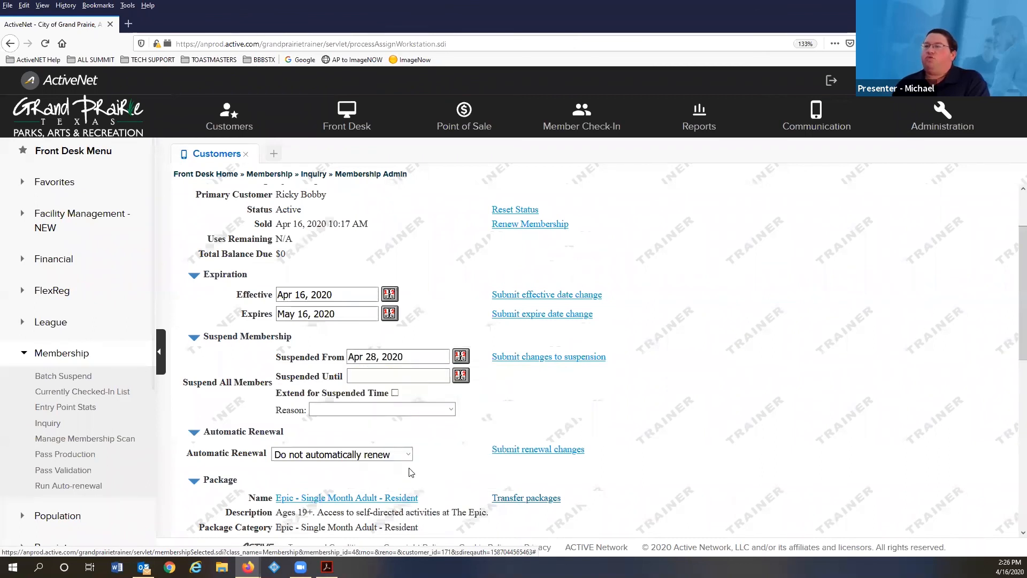
{"action": "left_click", "coordinate": [461, 375]}
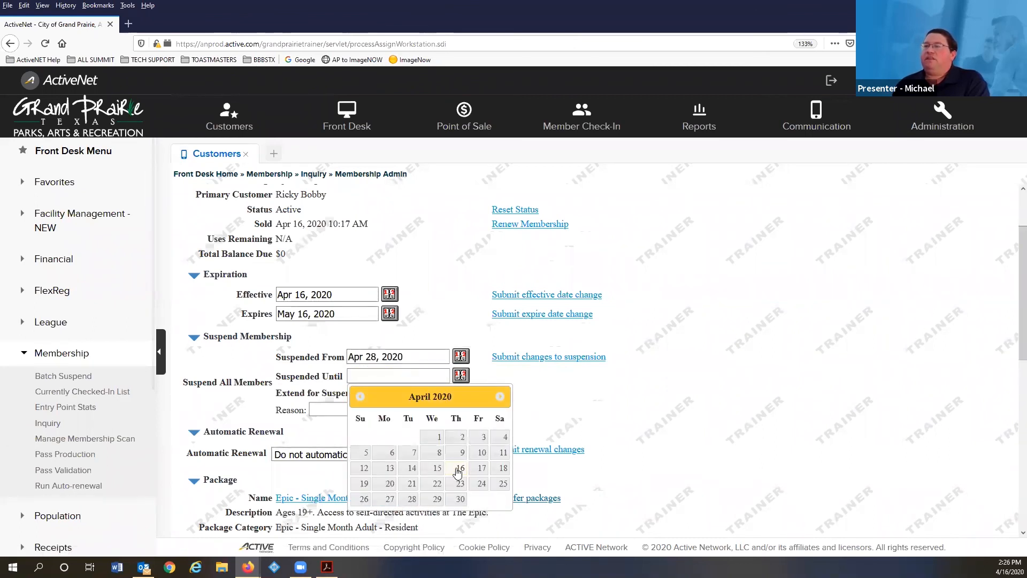
{"action": "left_click", "coordinate": [500, 398]}
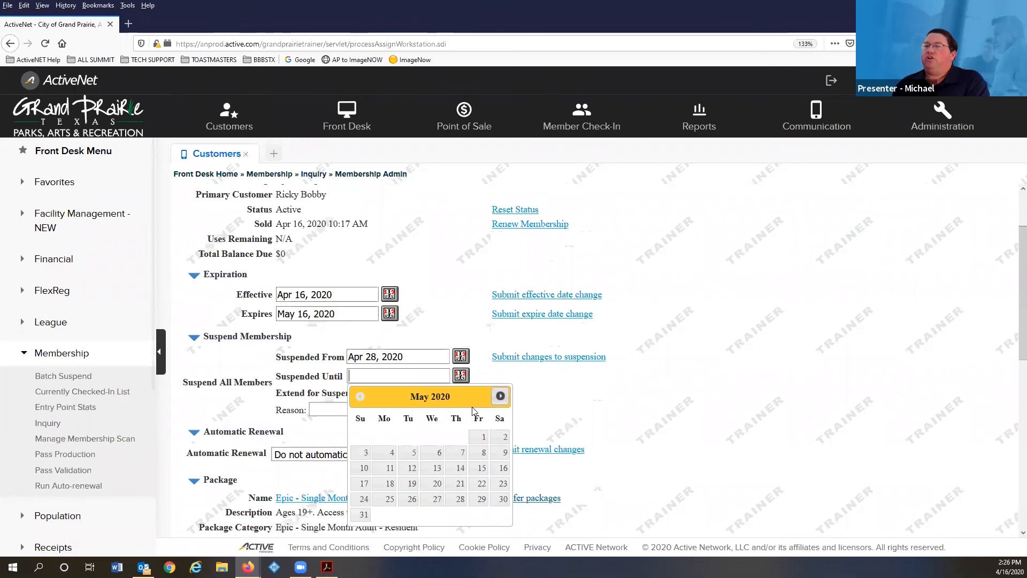
{"action": "left_click", "coordinate": [390, 469]}
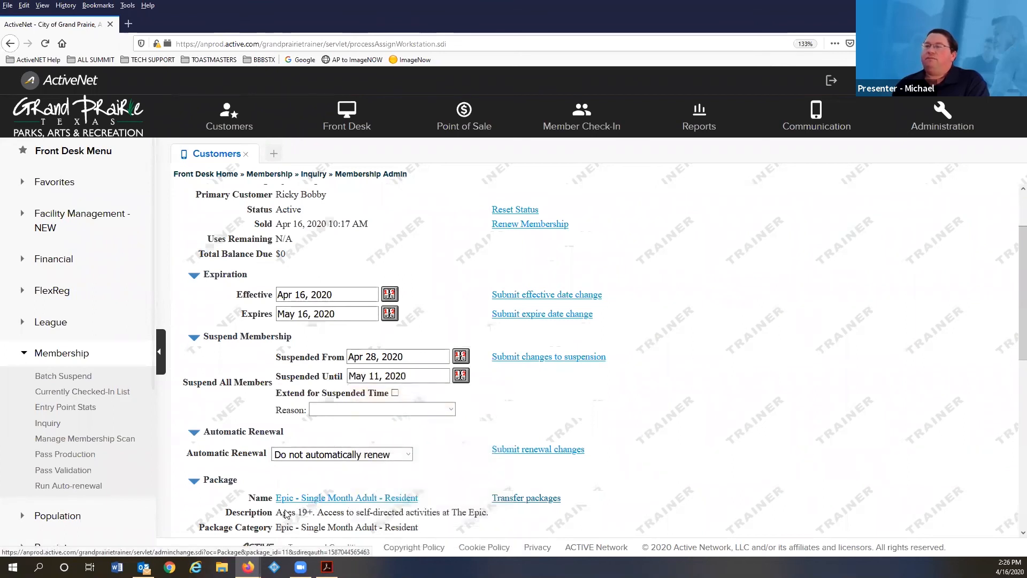
{"action": "left_click", "coordinate": [533, 358]}
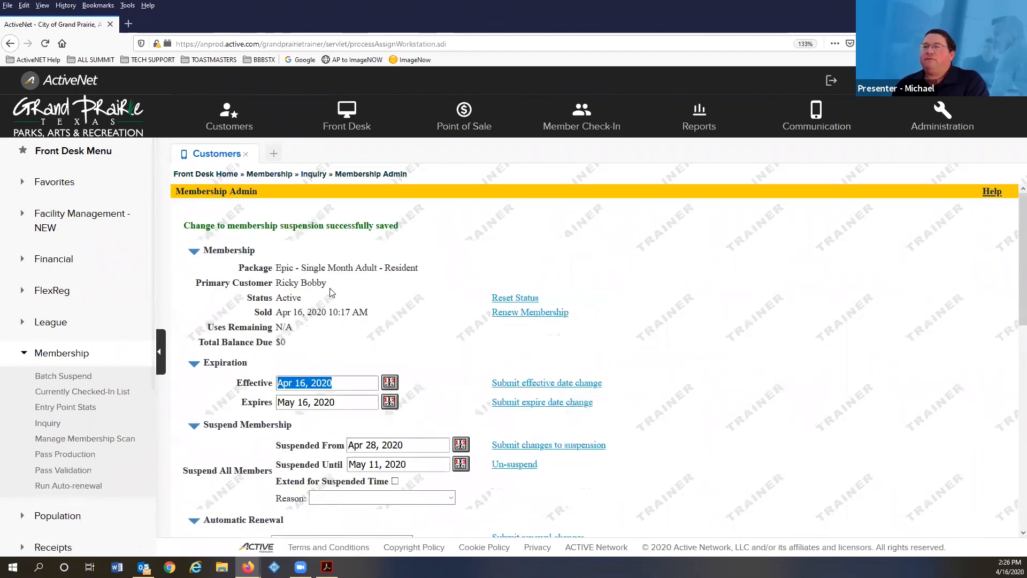
- Check the suspension Reason options, leave Reason blank, and go back to the Membership Suspensions slide
{"action": "scroll", "coordinate": [211, 210], "scroll_direction": "down", "scroll_amount": 2}
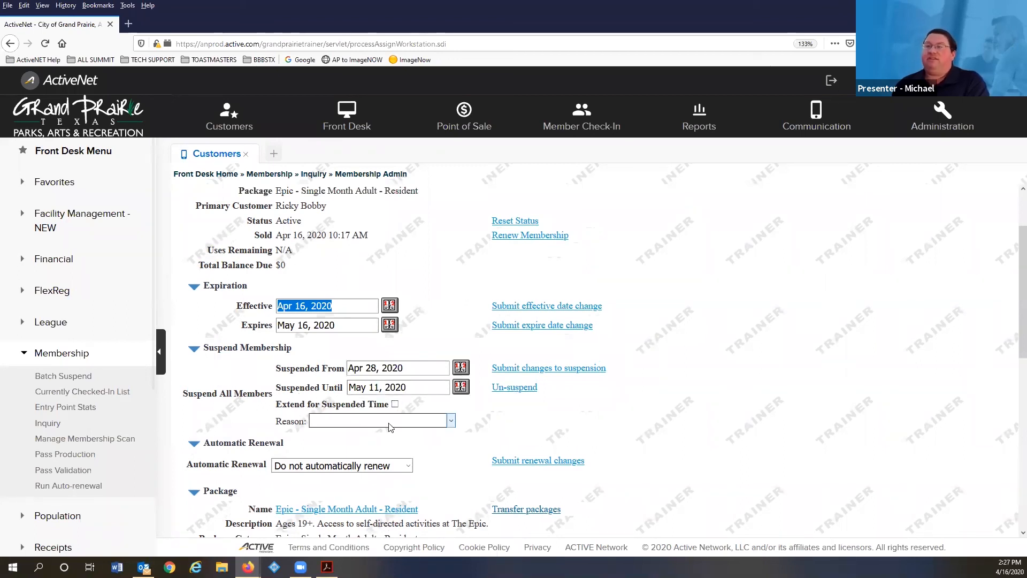
{"action": "left_click", "coordinate": [332, 422]}
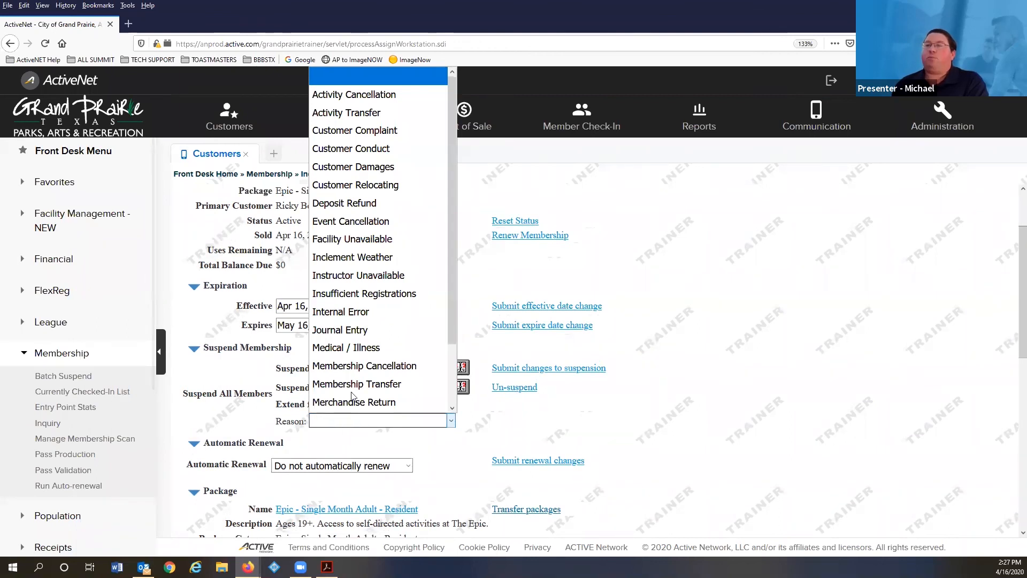
{"action": "left_click", "coordinate": [336, 425]}
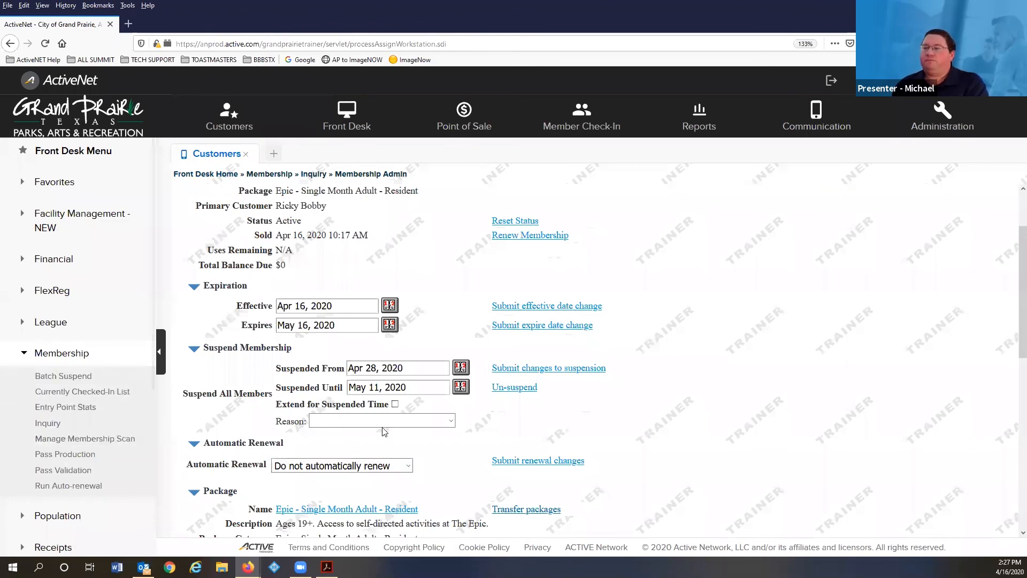
{"action": "left_click", "coordinate": [327, 567]}
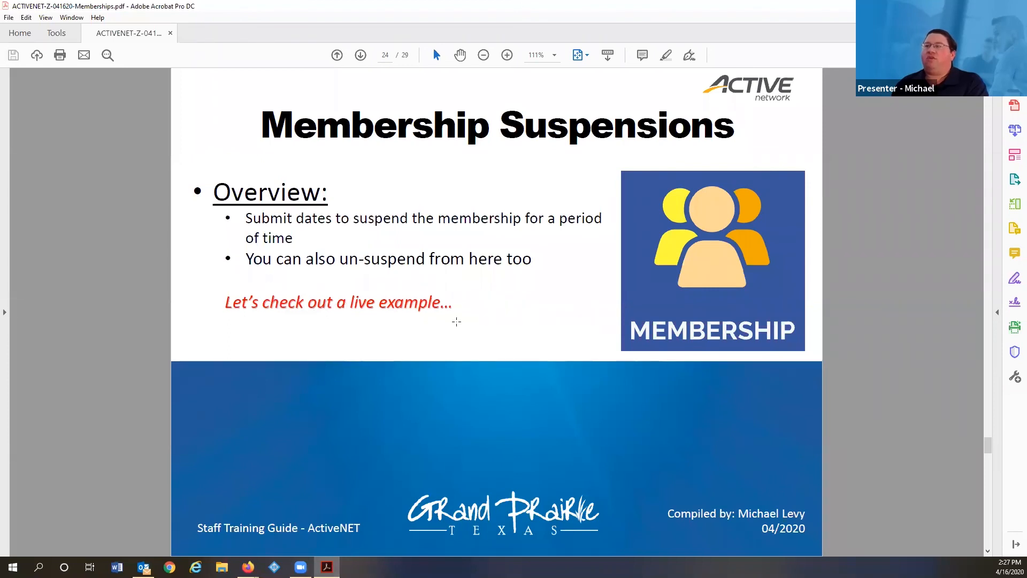
- Move the deck to page 25, Membership Transfers, then bring the ActiveNet admin page forward
{"action": "scroll", "coordinate": [436, 273], "scroll_direction": "down", "scroll_amount": 1}
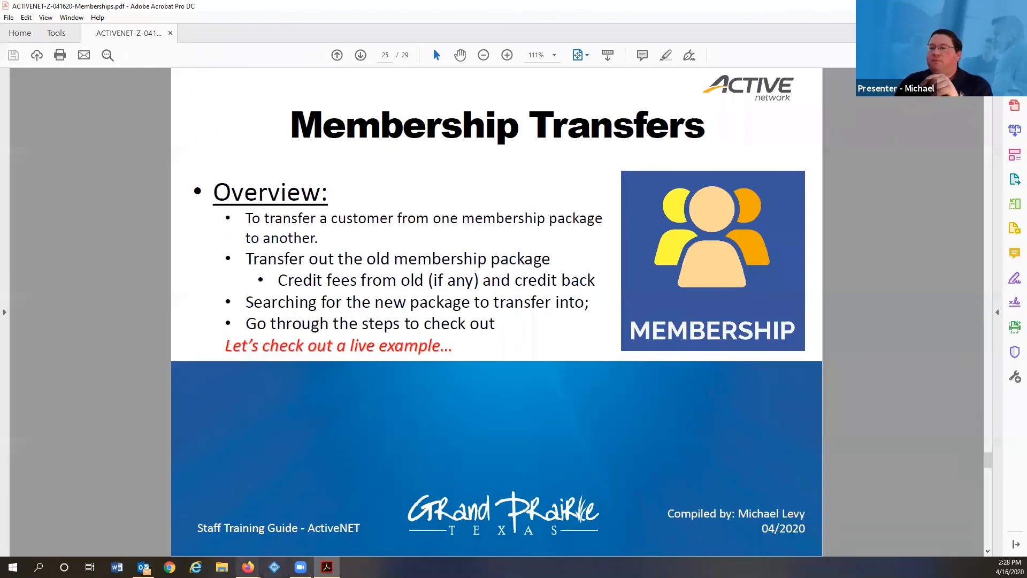
{"action": "mouse_move", "coordinate": [248, 566]}
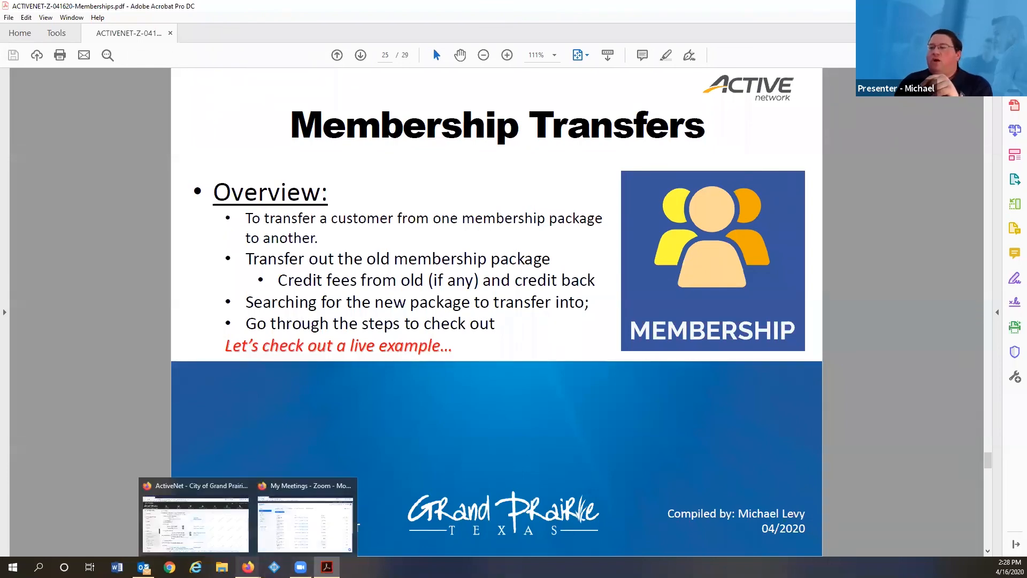
{"action": "left_click", "coordinate": [212, 518]}
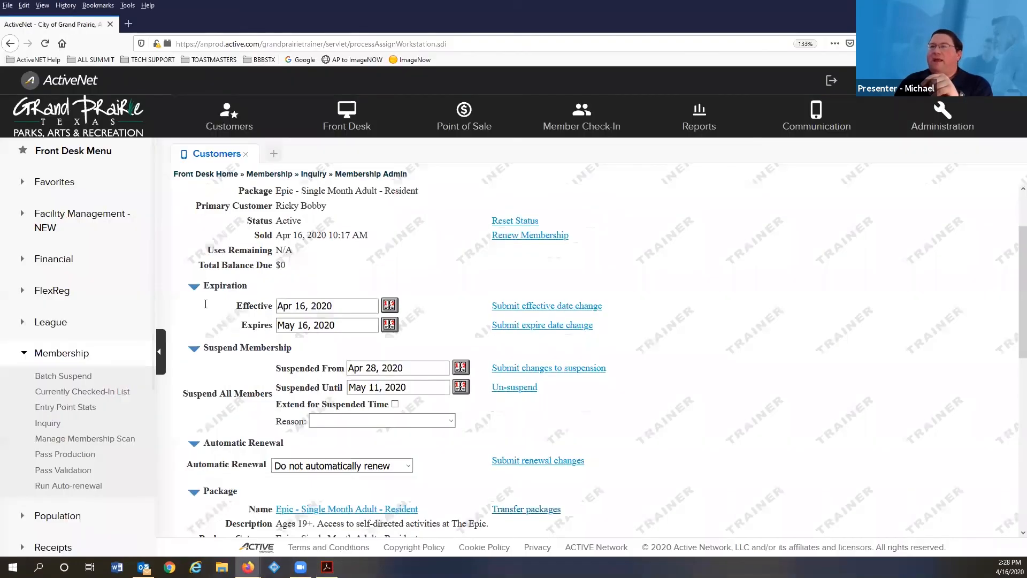
- Open the current customer's record and review the Current Memberships section
{"action": "left_click", "coordinate": [234, 119]}
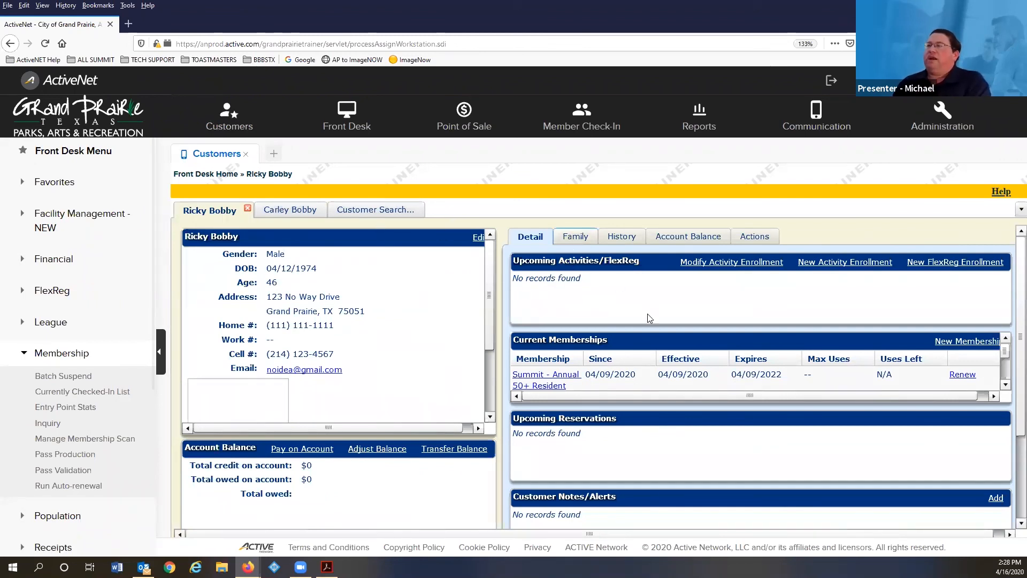
{"action": "scroll", "coordinate": [599, 350], "scroll_direction": "down", "scroll_amount": 2}
{"action": "scroll", "coordinate": [599, 351], "scroll_direction": "down", "scroll_amount": 3}
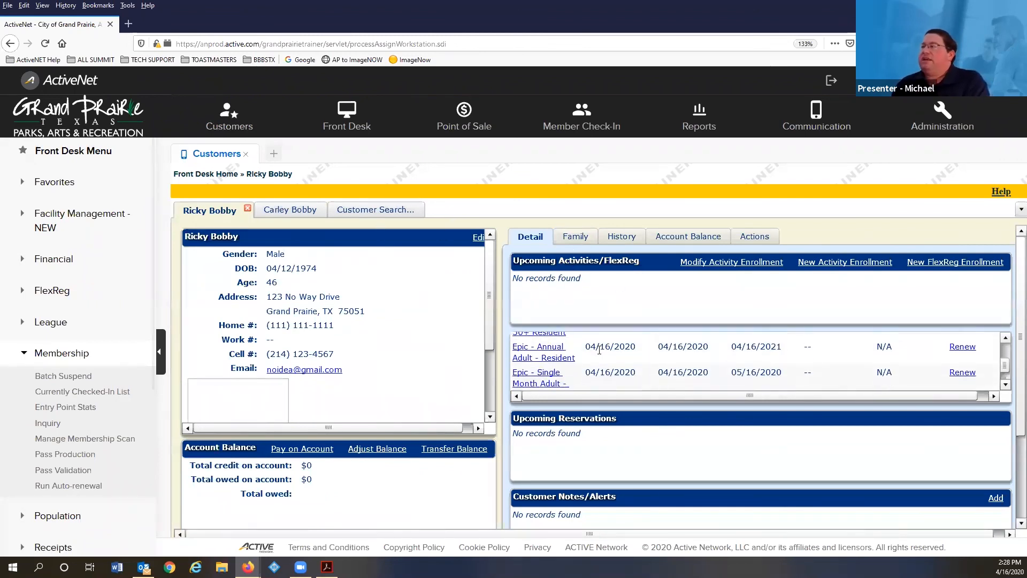
{"action": "scroll", "coordinate": [599, 351], "scroll_direction": "up", "scroll_amount": 1}
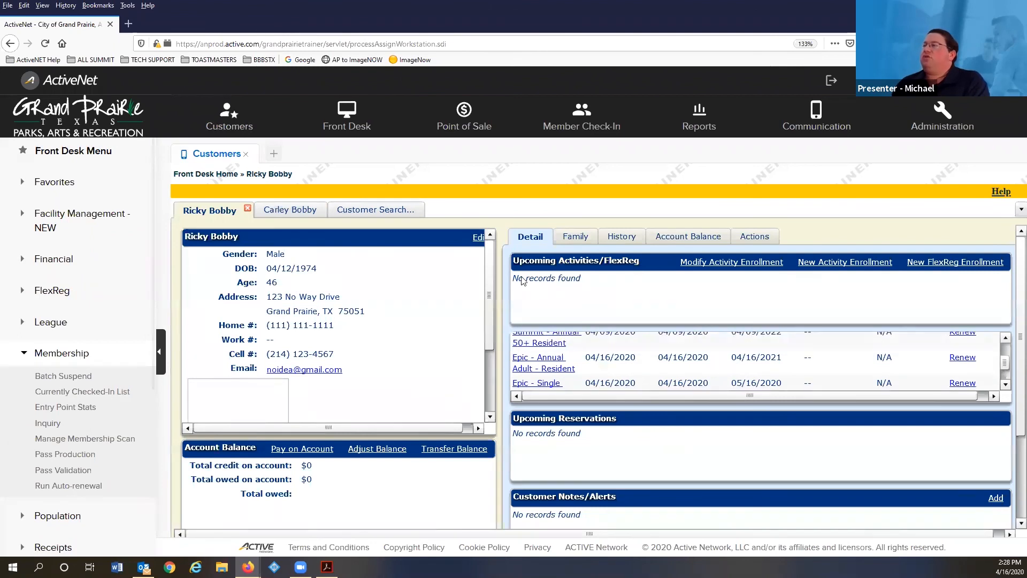
- Switch to the second family member's record and show her History filters
{"action": "left_click", "coordinate": [295, 212]}
{"action": "scroll", "coordinate": [621, 368], "scroll_direction": "down", "scroll_amount": 3}
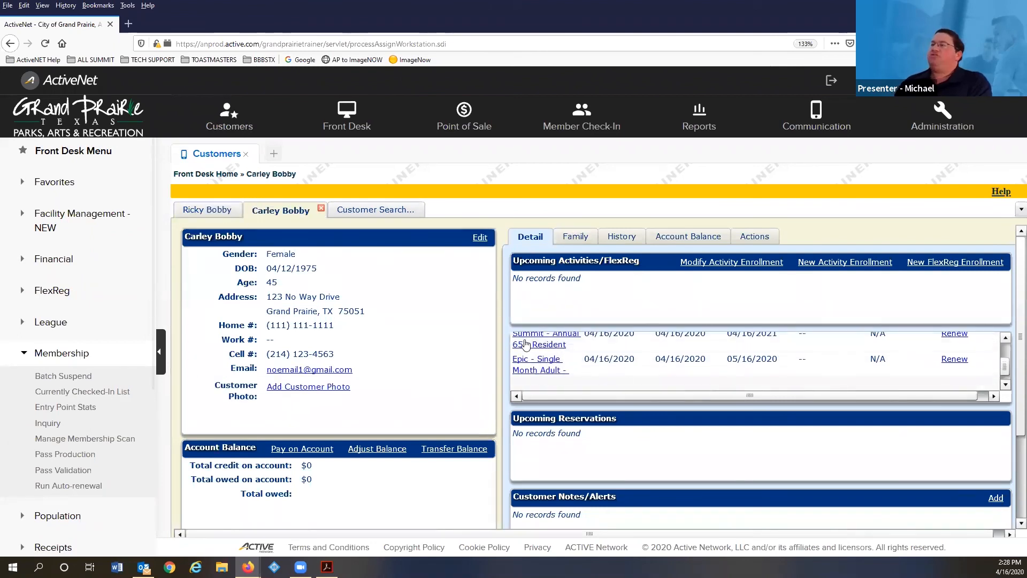
{"action": "scroll", "coordinate": [575, 362], "scroll_direction": "up", "scroll_amount": 1}
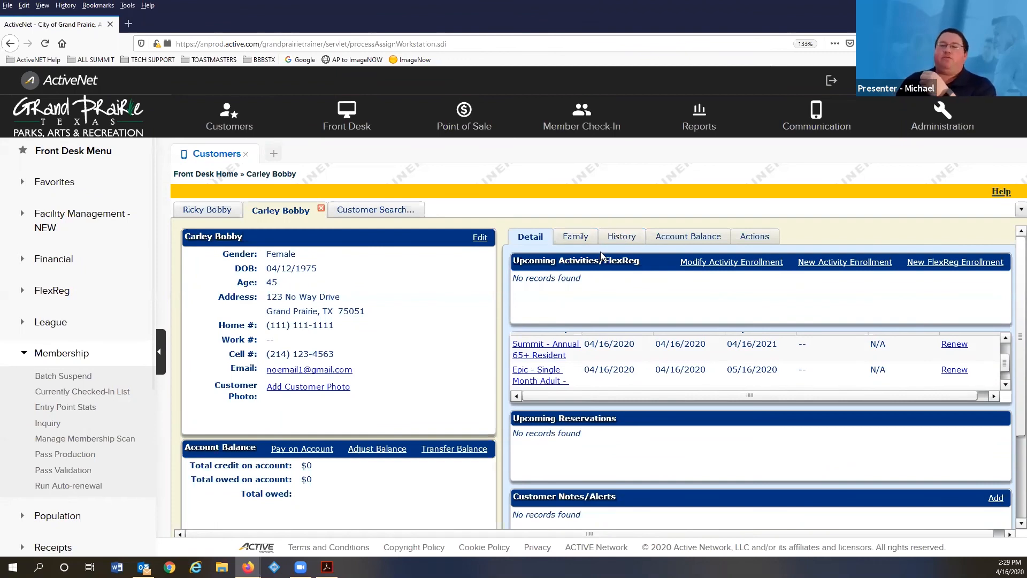
{"action": "left_click", "coordinate": [619, 241]}
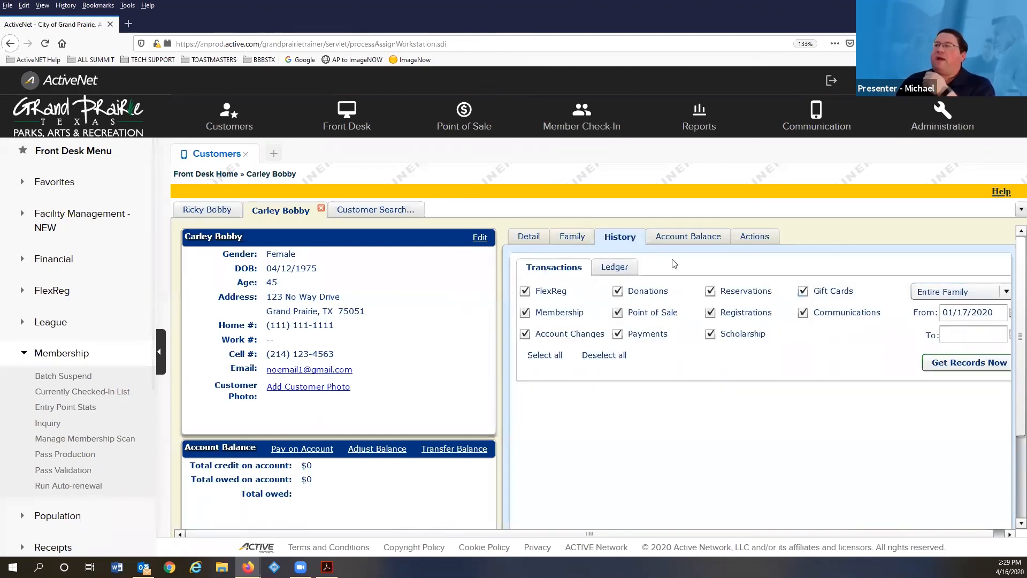
- Load her transaction records and open the Epic - Single Month Adult - Resident Membership Sale details
{"action": "left_click", "coordinate": [942, 364]}
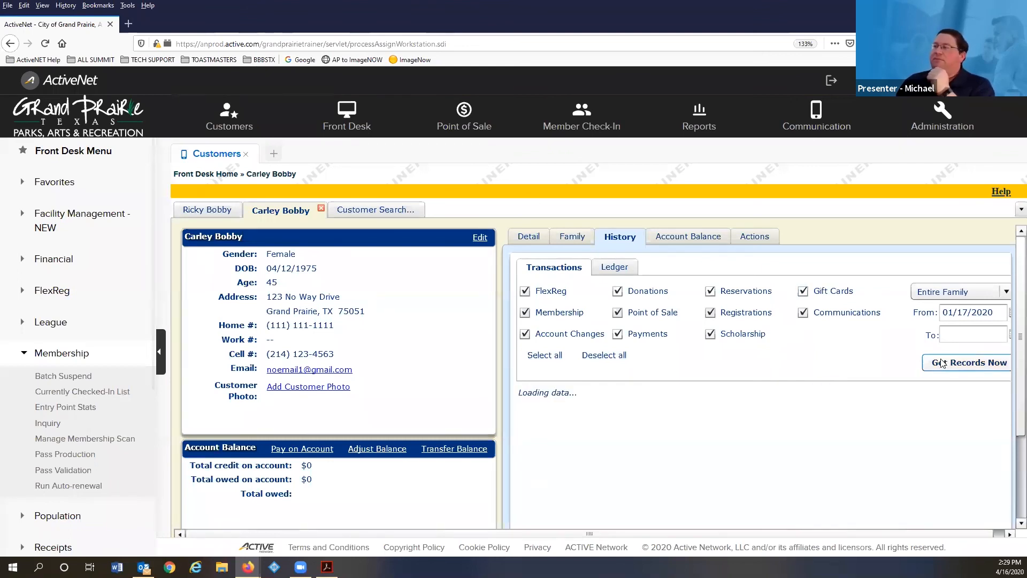
{"action": "scroll", "coordinate": [787, 351], "scroll_direction": "down", "scroll_amount": 3}
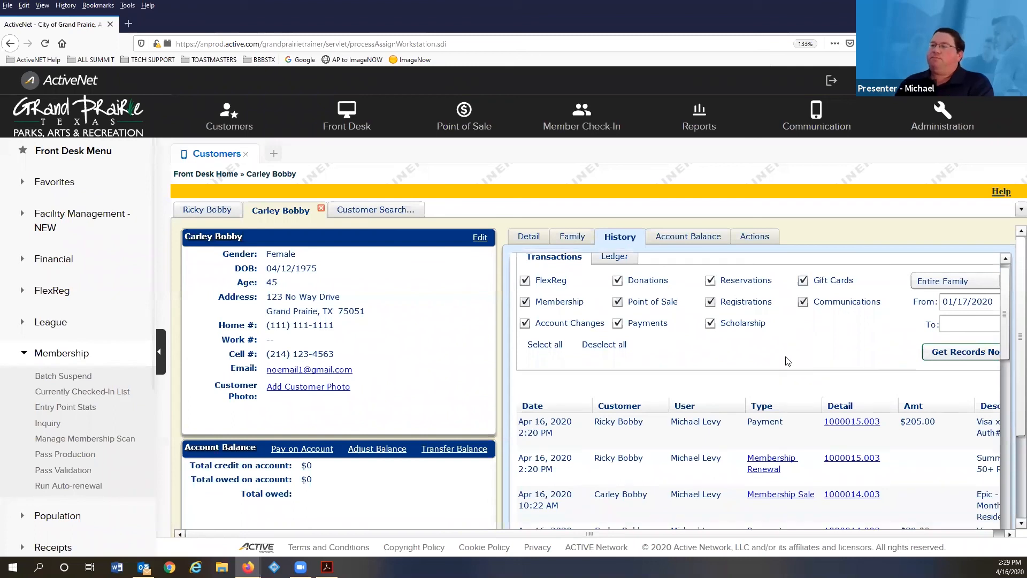
{"action": "scroll", "coordinate": [757, 355], "scroll_direction": "down", "scroll_amount": 2}
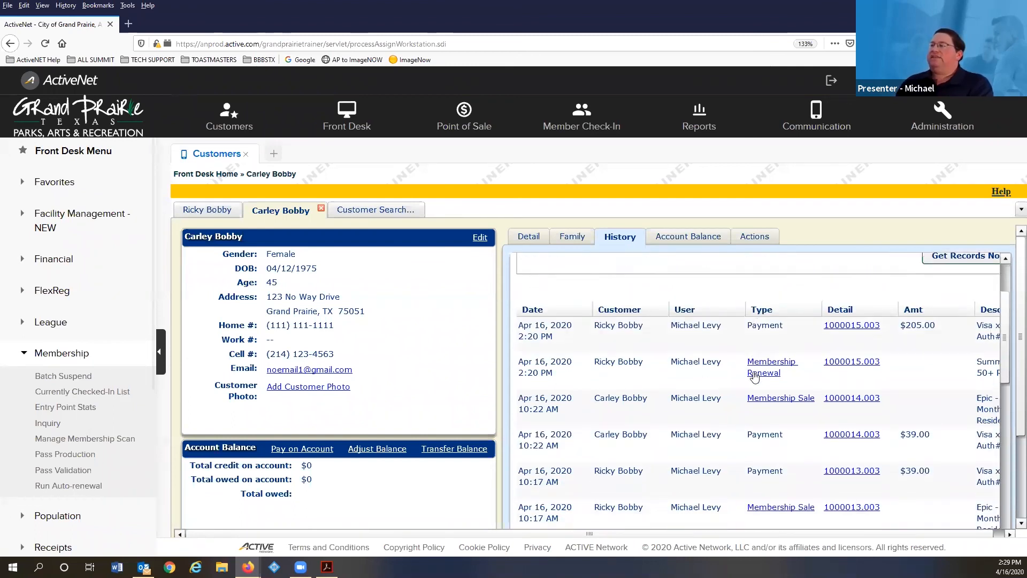
{"action": "left_click", "coordinate": [997, 535]}
{"action": "left_click", "coordinate": [1021, 489]}
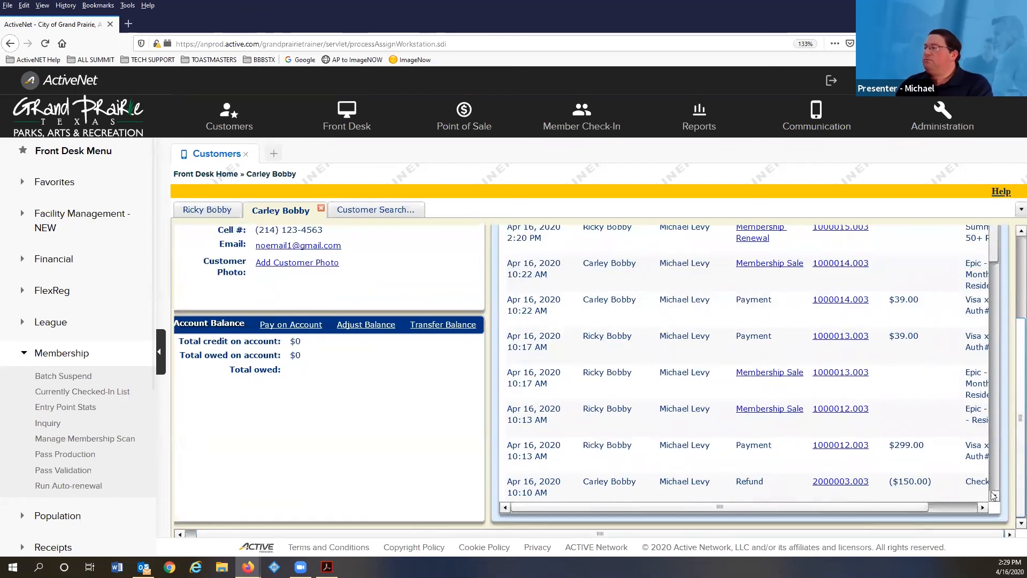
{"action": "left_click", "coordinate": [962, 506]}
{"action": "scroll", "coordinate": [1012, 444], "scroll_direction": "up", "scroll_amount": 2}
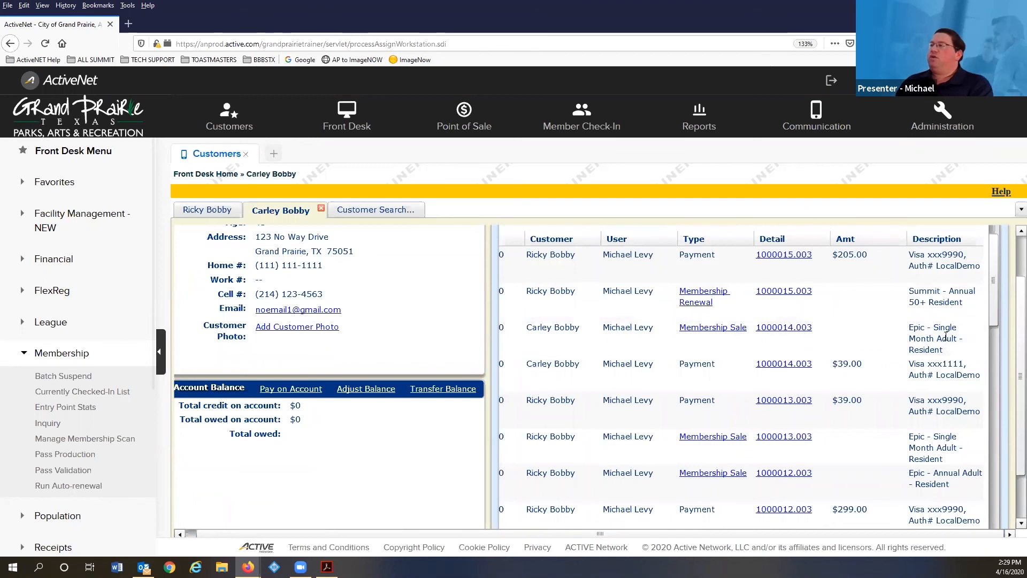
{"action": "left_click", "coordinate": [695, 330]}
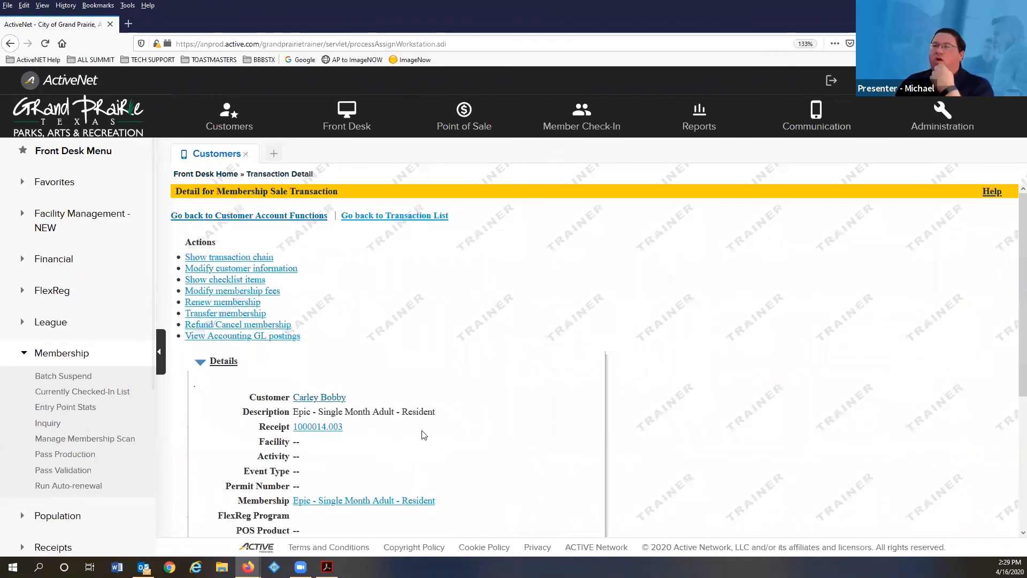
- Go back through the Transaction List to her account and reload History, showing the Epic sale and $39.00 payment
{"action": "left_click", "coordinate": [405, 214]}
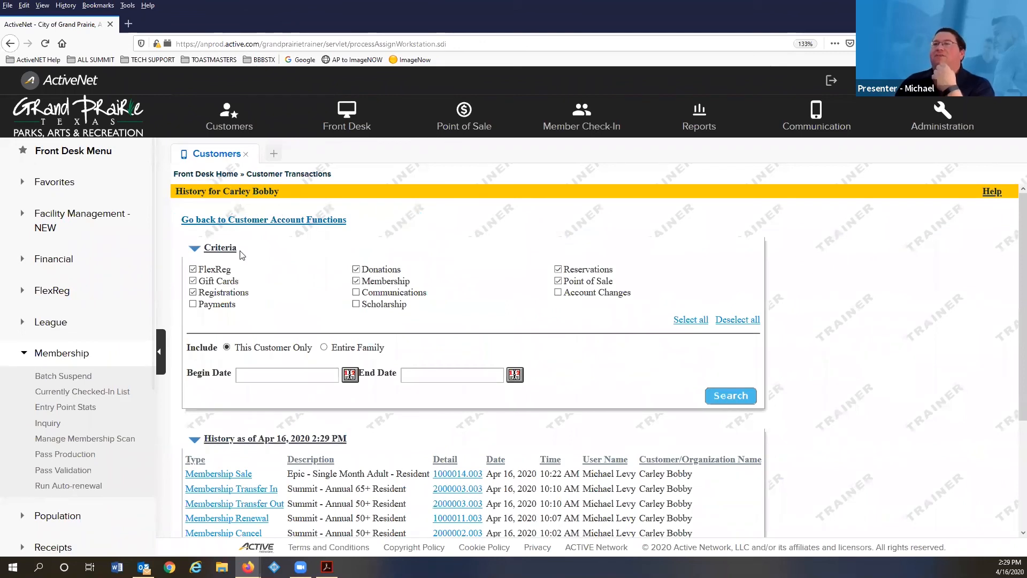
{"action": "left_click", "coordinate": [282, 221]}
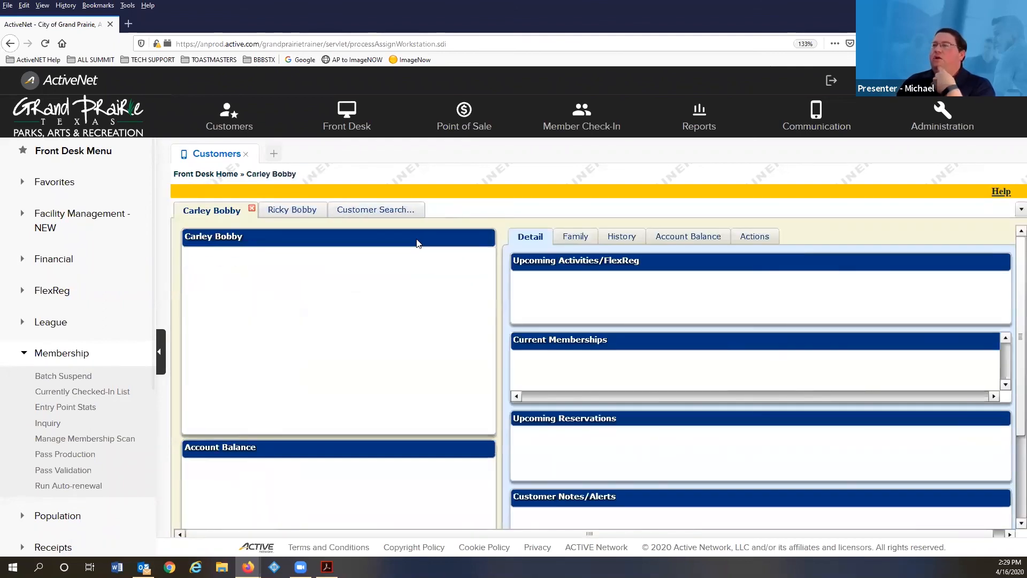
{"action": "left_click", "coordinate": [620, 239]}
{"action": "left_click", "coordinate": [979, 368]}
{"action": "scroll", "coordinate": [687, 419], "scroll_direction": "down", "scroll_amount": 3}
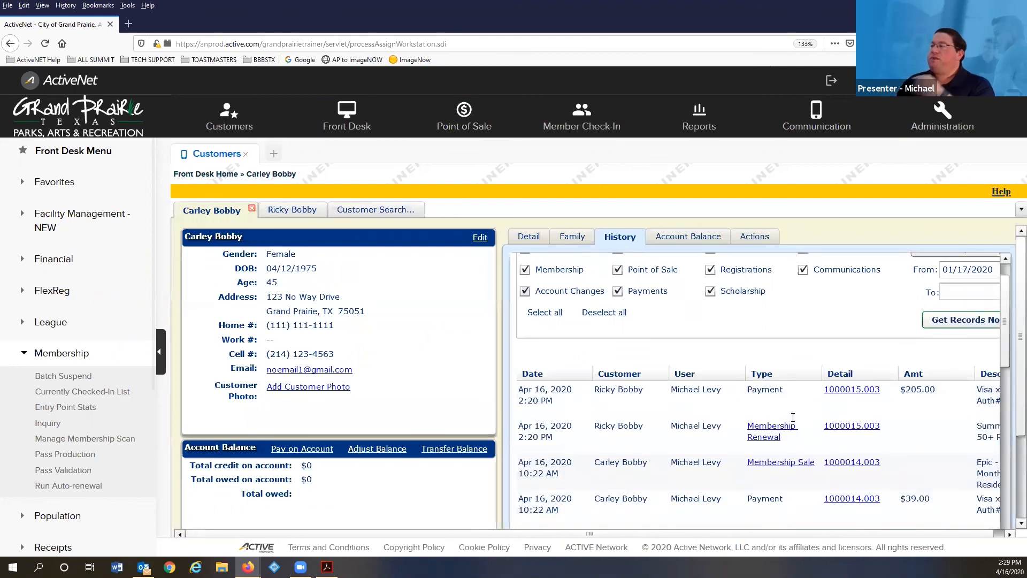
{"action": "scroll", "coordinate": [1010, 515], "scroll_direction": "down", "scroll_amount": 3}
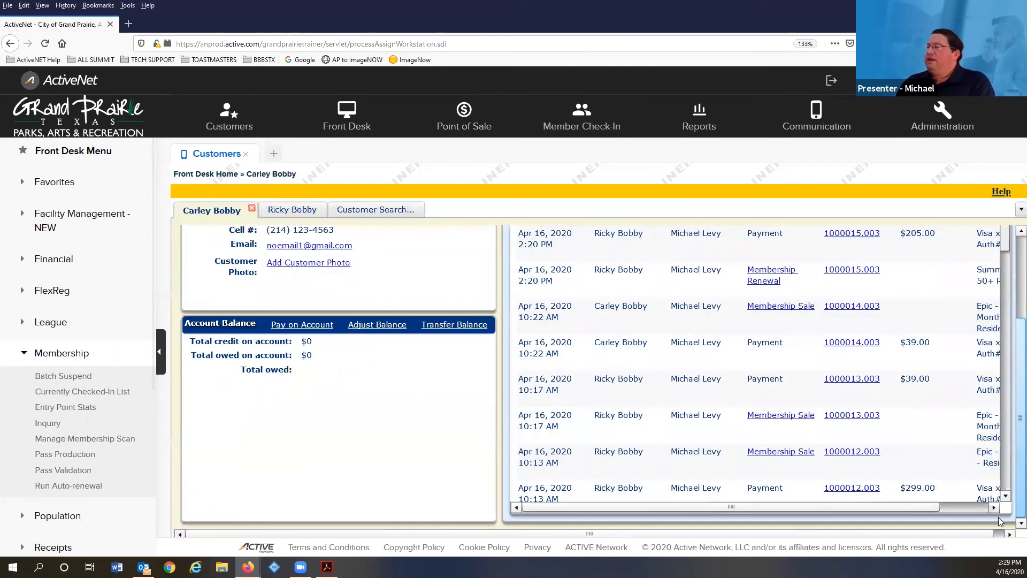
{"action": "left_click", "coordinate": [961, 508]}
{"action": "scroll", "coordinate": [956, 416], "scroll_direction": "up", "scroll_amount": 3}
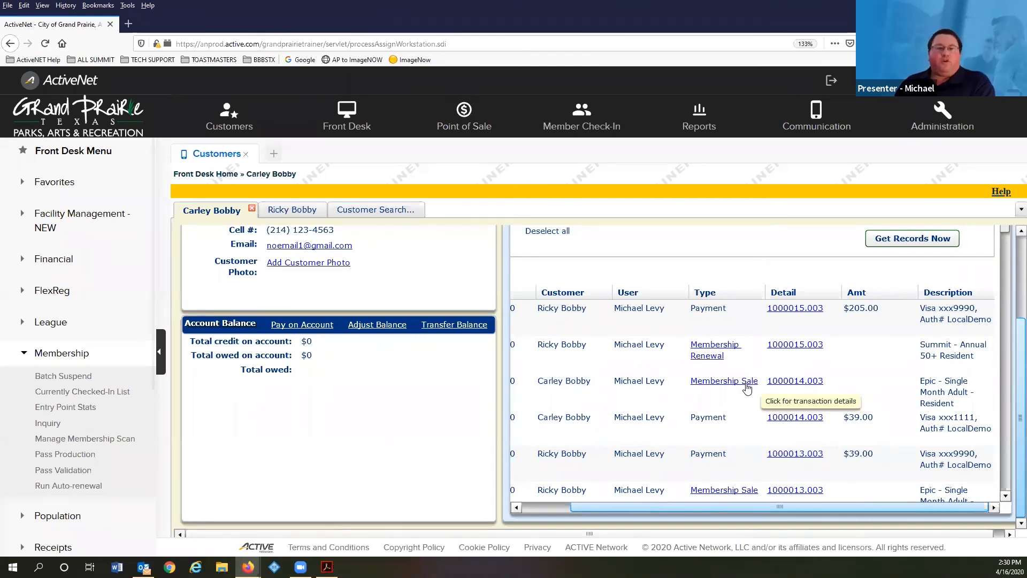
- Open the single-month Epic sale and begin a transfer, reaching Credit Fees with a $37.74 refund
{"action": "left_click", "coordinate": [716, 382]}
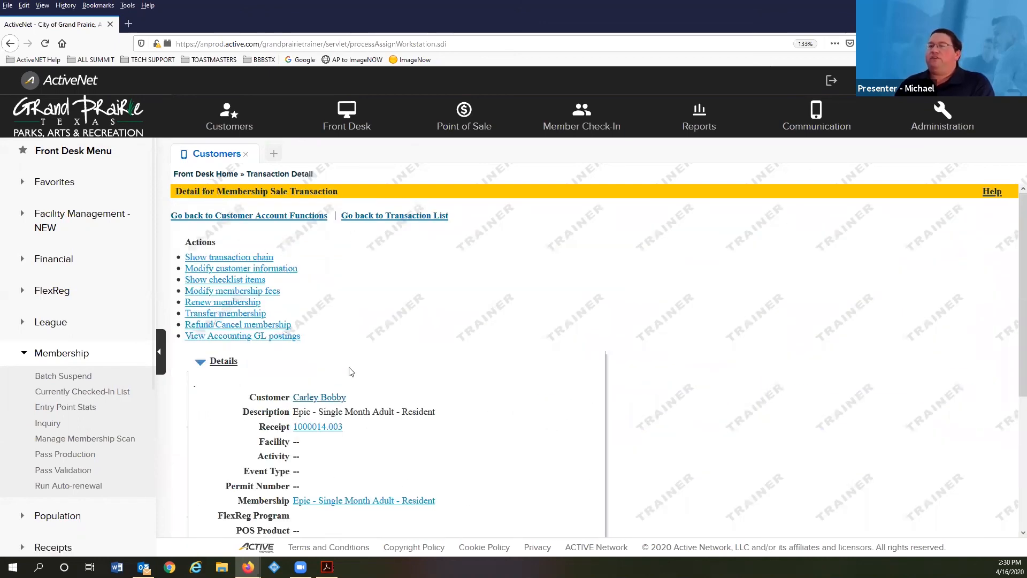
{"action": "scroll", "coordinate": [349, 371], "scroll_direction": "down", "scroll_amount": 5}
{"action": "scroll", "coordinate": [314, 382], "scroll_direction": "up", "scroll_amount": 4}
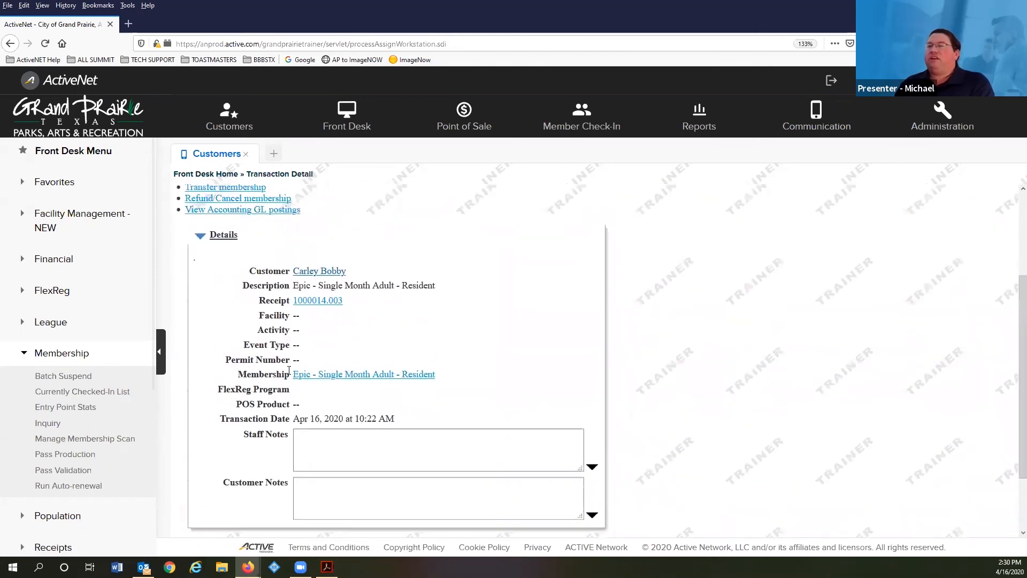
{"action": "scroll", "coordinate": [199, 316], "scroll_direction": "up", "scroll_amount": 2}
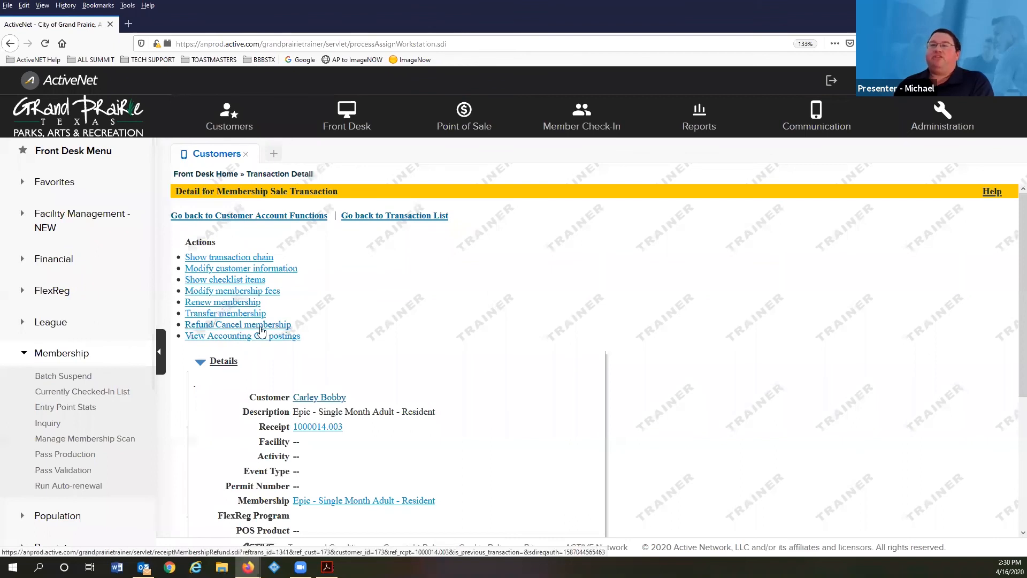
{"action": "left_click", "coordinate": [209, 315]}
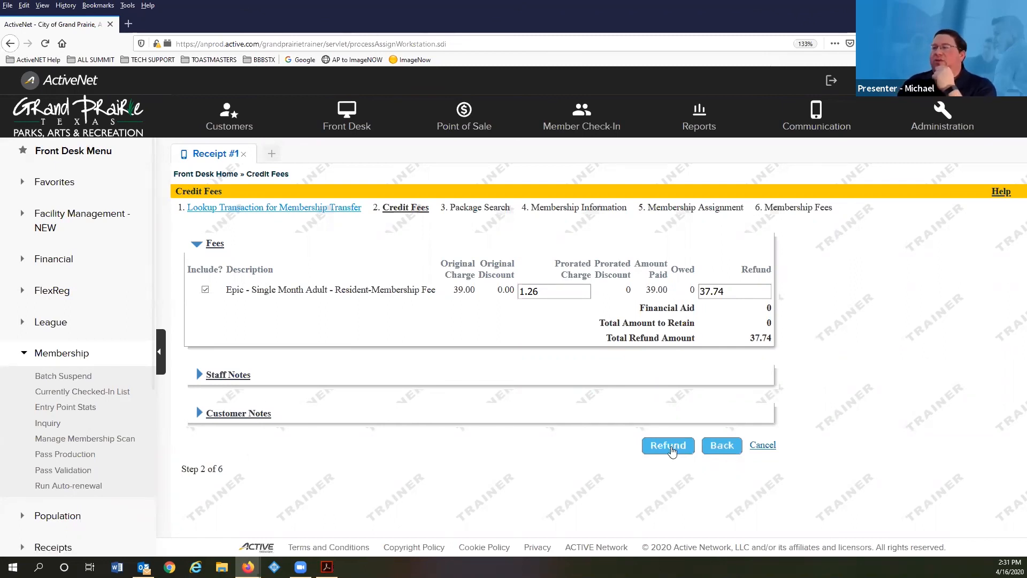
- Accept the $37.74 refund credit to advance to Package Search, step 3 of 6
{"action": "left_click", "coordinate": [669, 446]}
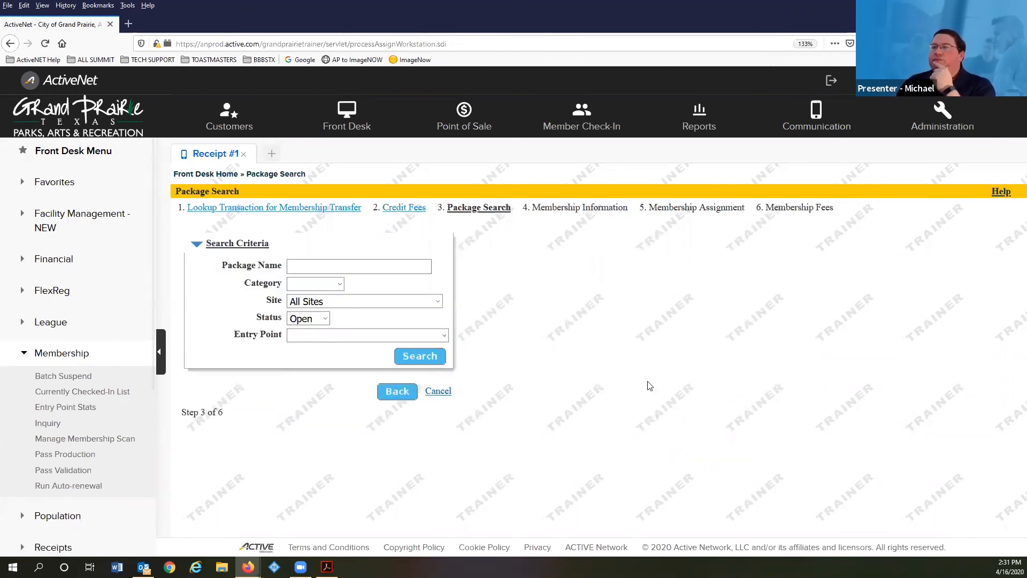
- Search packages for 'epic' and pick Epic - Annual Adult - Resident at $299.00
{"action": "type", "text": "epic"}
{"action": "key", "text": "Return"}
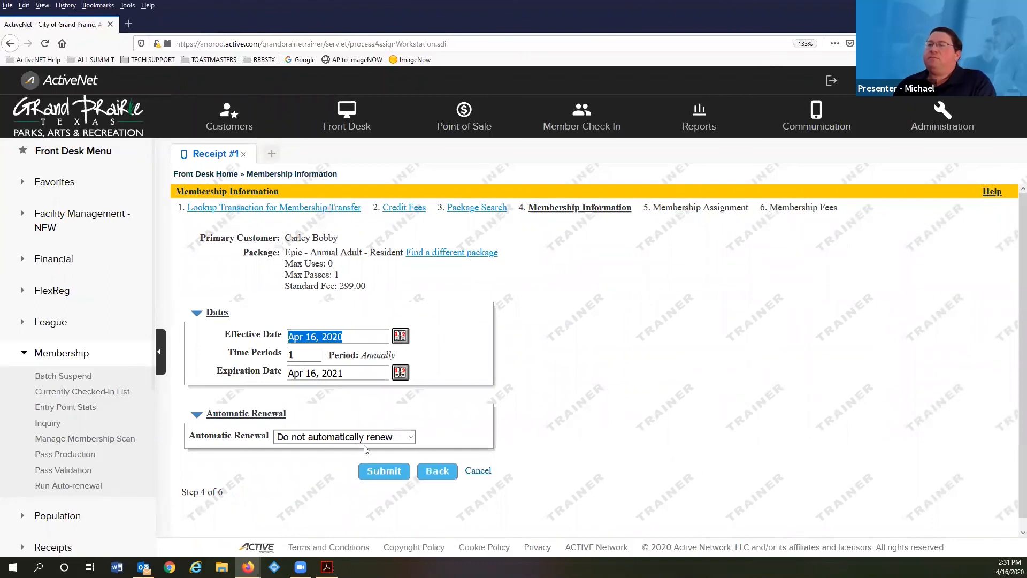
- Accept the Apr 16, 2020 to Apr 16, 2021 dates with the customer as primary member
{"action": "left_click", "coordinate": [389, 475]}
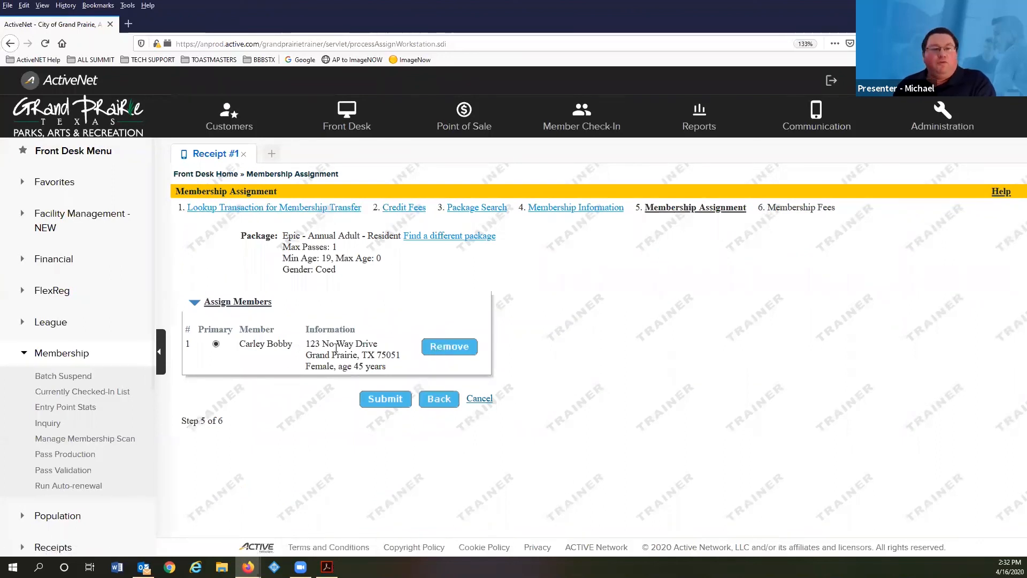
{"action": "left_click", "coordinate": [385, 399]}
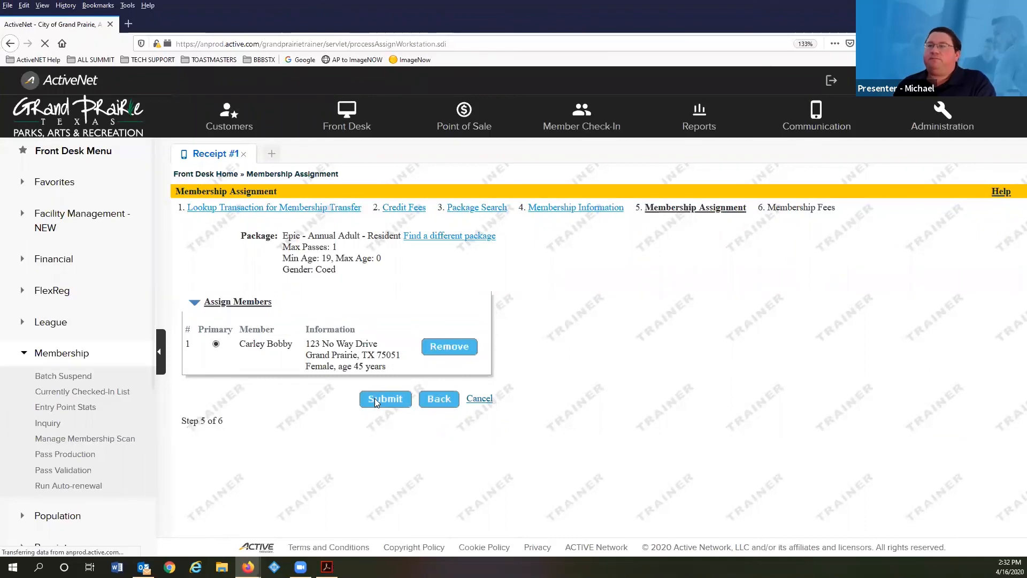
- Go through the Epic questions and waiver, then submit the fees so the receipt totals $261.26
{"action": "scroll", "coordinate": [316, 378], "scroll_direction": "down", "scroll_amount": 5}
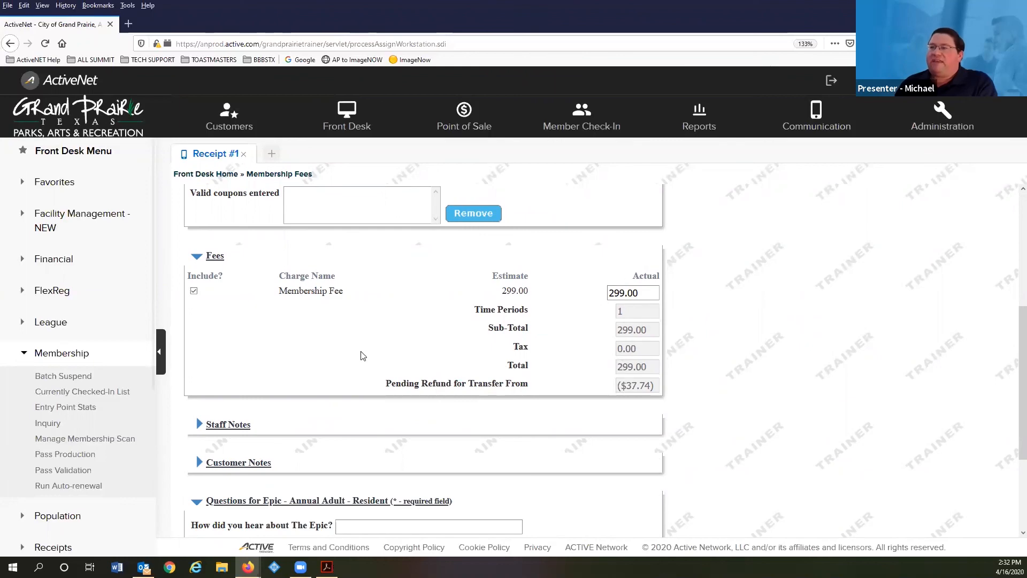
{"action": "scroll", "coordinate": [355, 345], "scroll_direction": "down", "scroll_amount": 3}
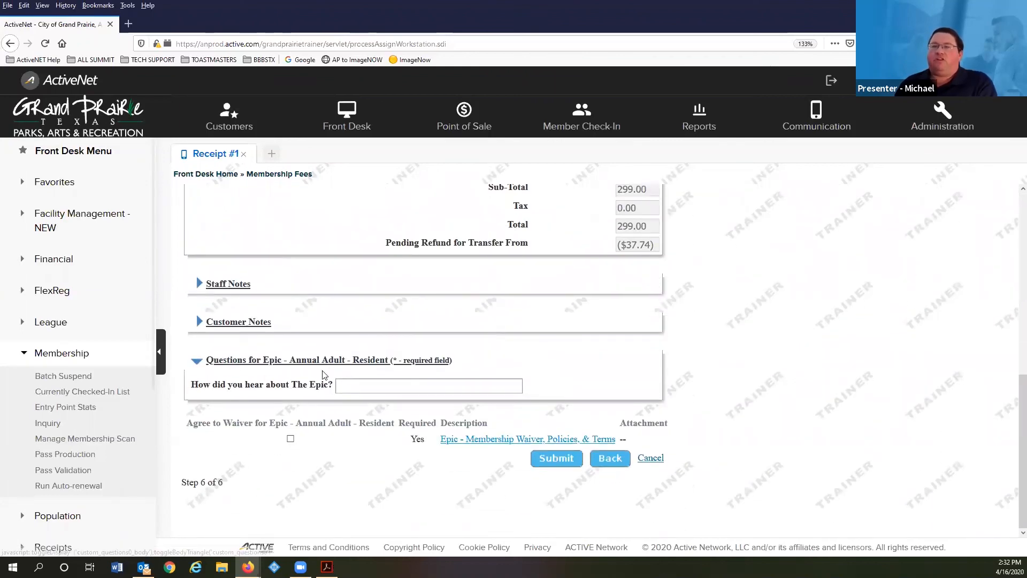
{"action": "scroll", "coordinate": [338, 381], "scroll_direction": "up", "scroll_amount": 1}
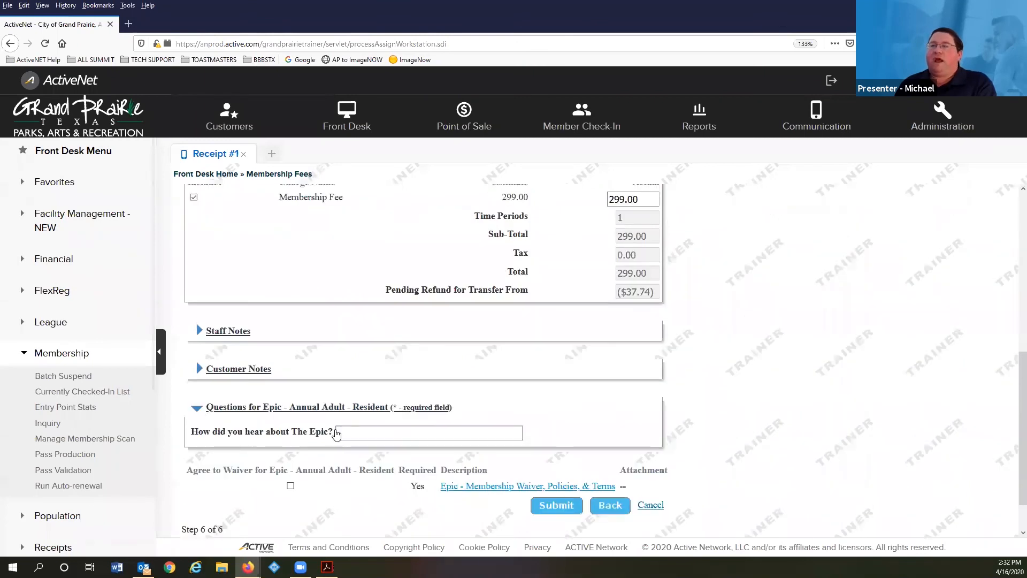
{"action": "left_click", "coordinate": [338, 436]}
{"action": "left_click", "coordinate": [338, 436]}
{"action": "left_click", "coordinate": [355, 460]}
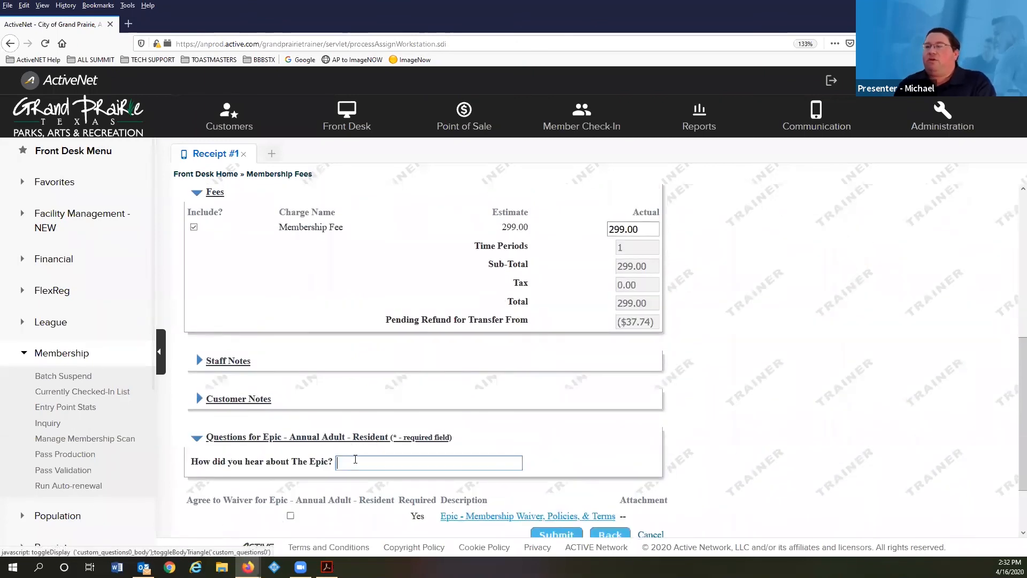
{"action": "left_click", "coordinate": [333, 436]}
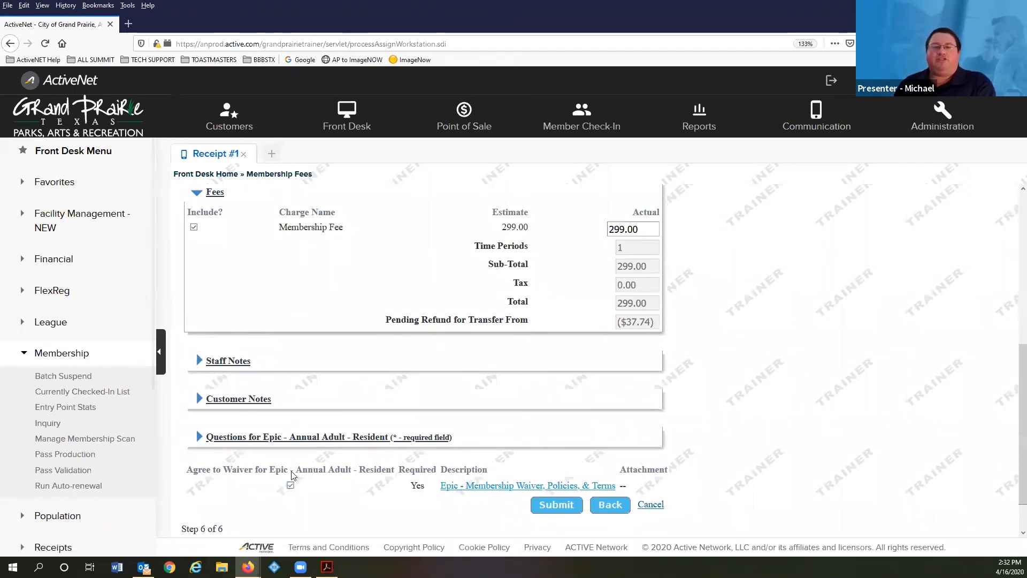
{"action": "left_click", "coordinate": [549, 514]}
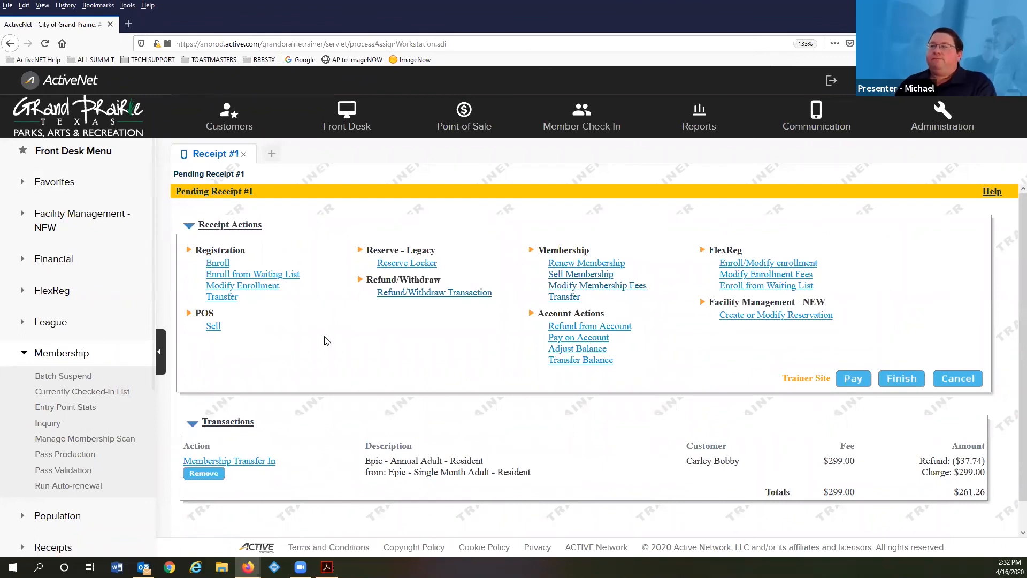
{"action": "scroll", "coordinate": [237, 371], "scroll_direction": "down", "scroll_amount": 1}
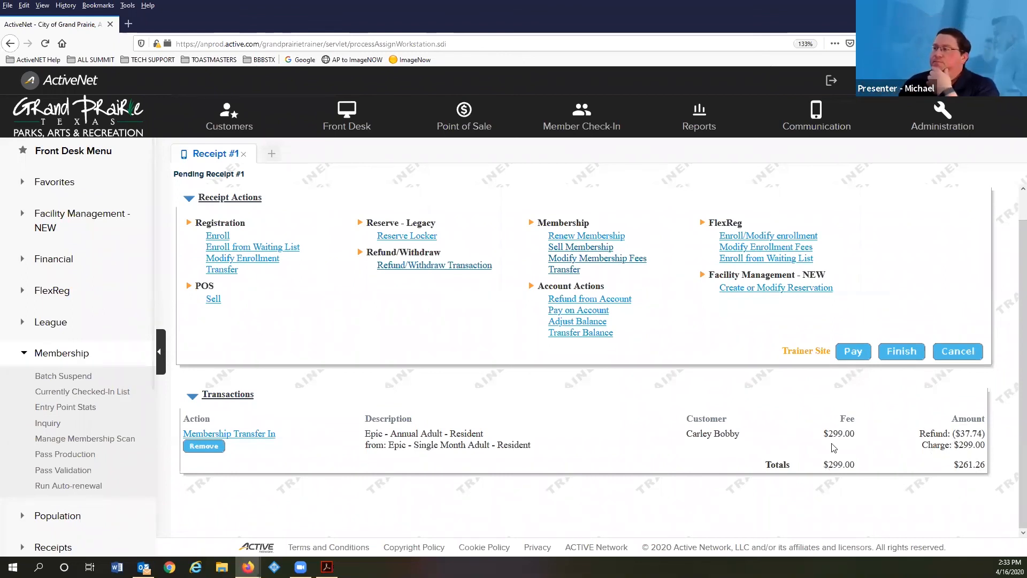
- Pay the pending receipt as the customer, applying the $261.26 balance to the saved credit card
{"action": "left_click", "coordinate": [852, 351]}
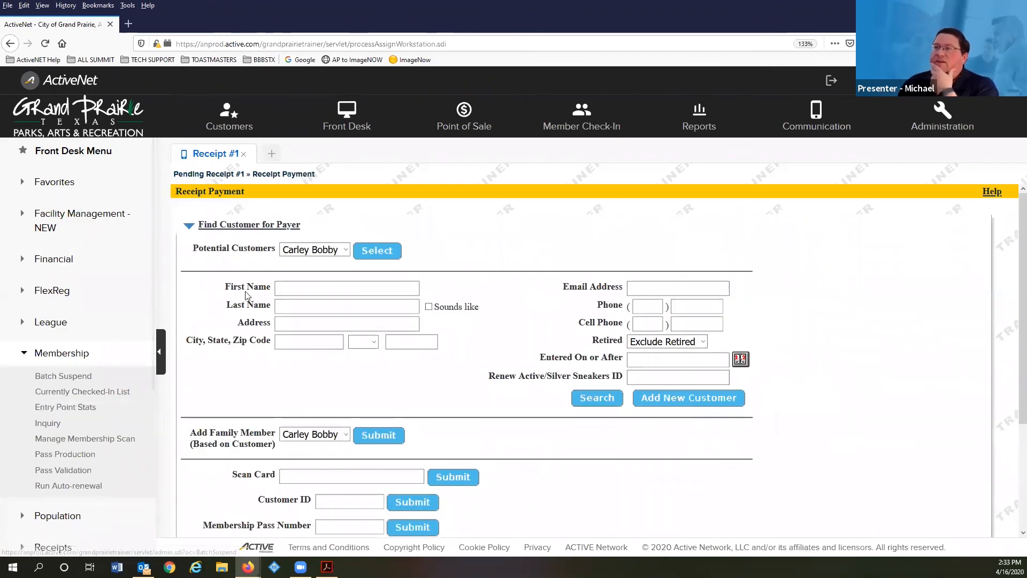
{"action": "left_click", "coordinate": [369, 254]}
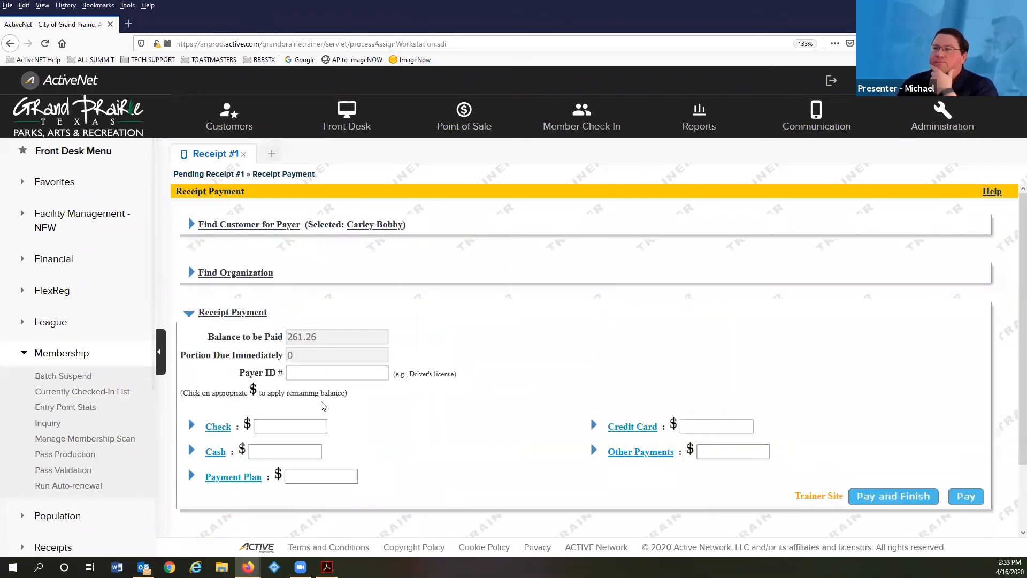
{"action": "scroll", "coordinate": [170, 386], "scroll_direction": "down", "scroll_amount": 2}
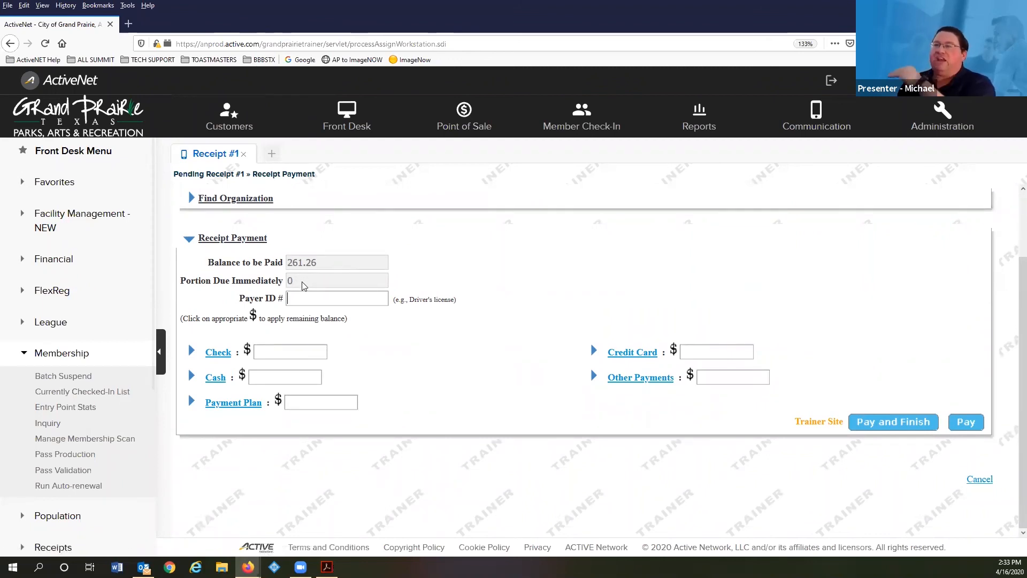
{"action": "left_click", "coordinate": [674, 352]}
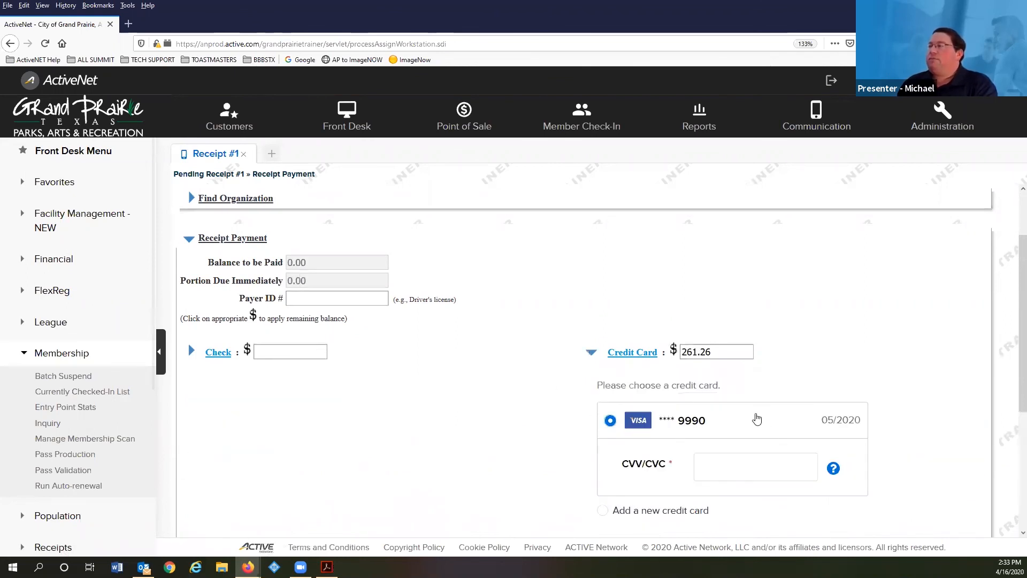
- Enter the card's security code and complete the payment
{"action": "left_click", "coordinate": [730, 466]}
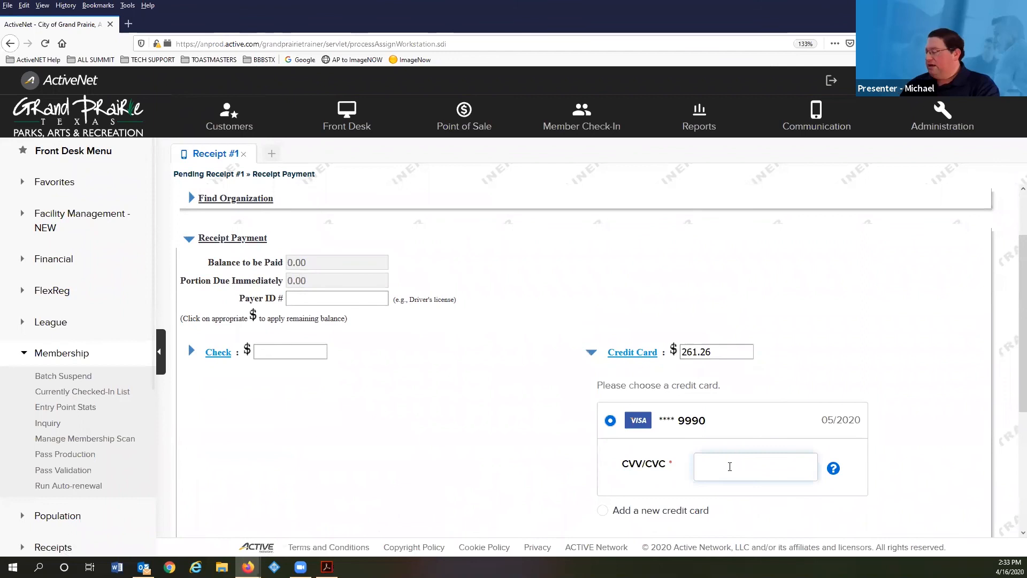
{"action": "left_click", "coordinate": [548, 471]}
{"action": "scroll", "coordinate": [550, 470], "scroll_direction": "down", "scroll_amount": 3}
{"action": "left_click", "coordinate": [877, 475]}
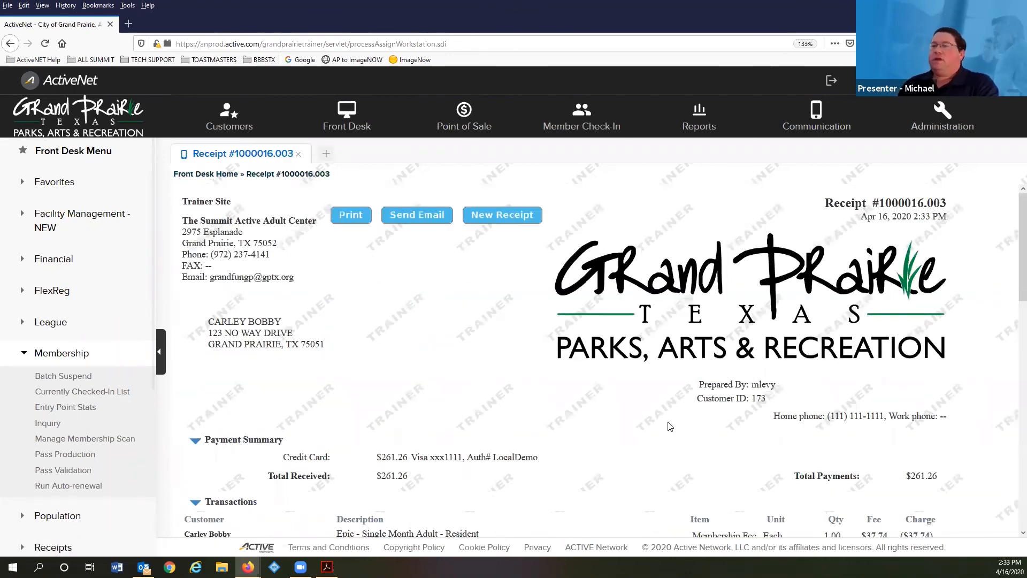
- Read through the receipt's transfer transactions and waiver terms, then bring up the Membership Transfers slide
{"action": "scroll", "coordinate": [670, 426], "scroll_direction": "down", "scroll_amount": 3}
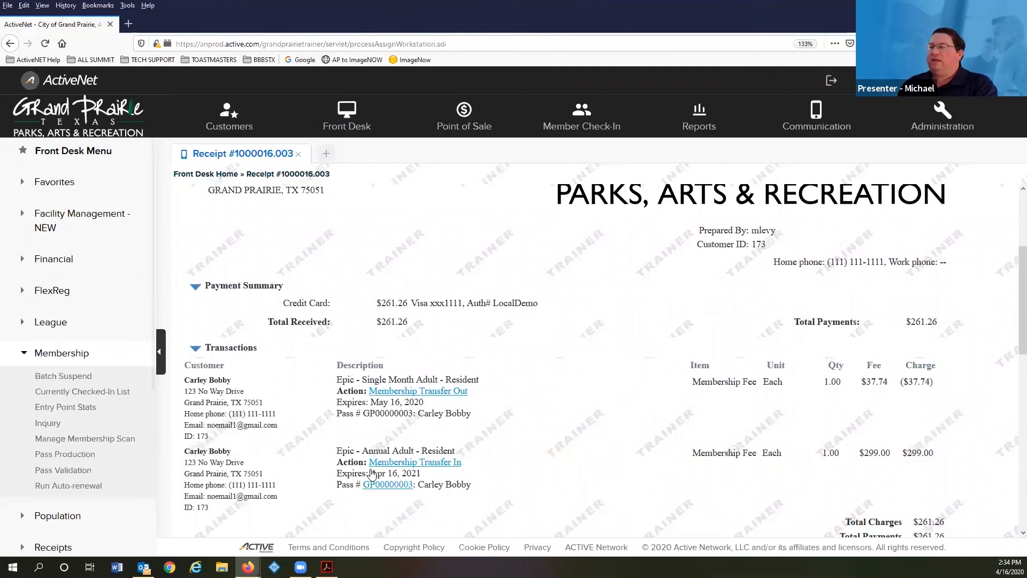
{"action": "scroll", "coordinate": [871, 330], "scroll_direction": "down", "scroll_amount": 3}
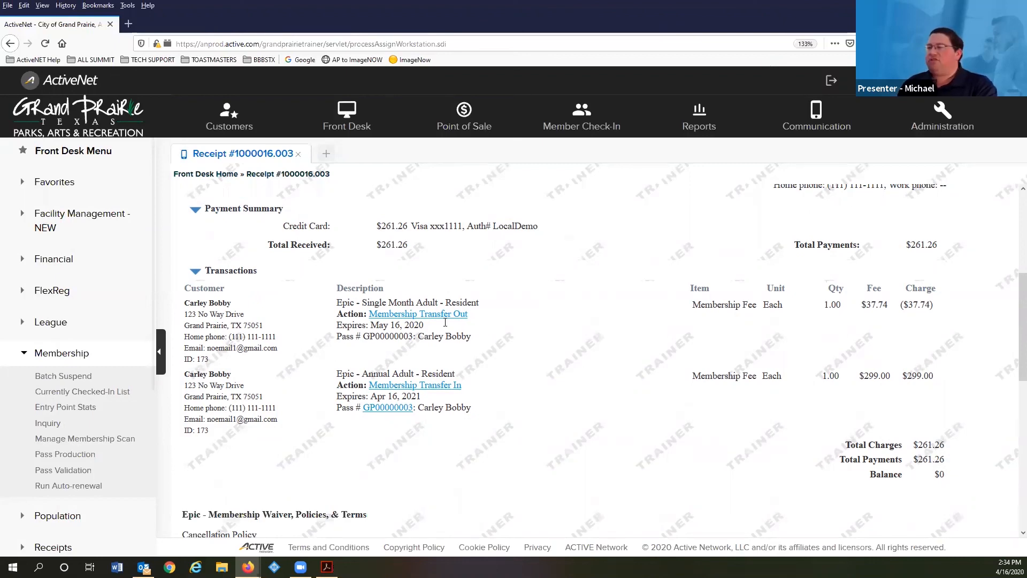
{"action": "scroll", "coordinate": [445, 322], "scroll_direction": "down", "scroll_amount": 3}
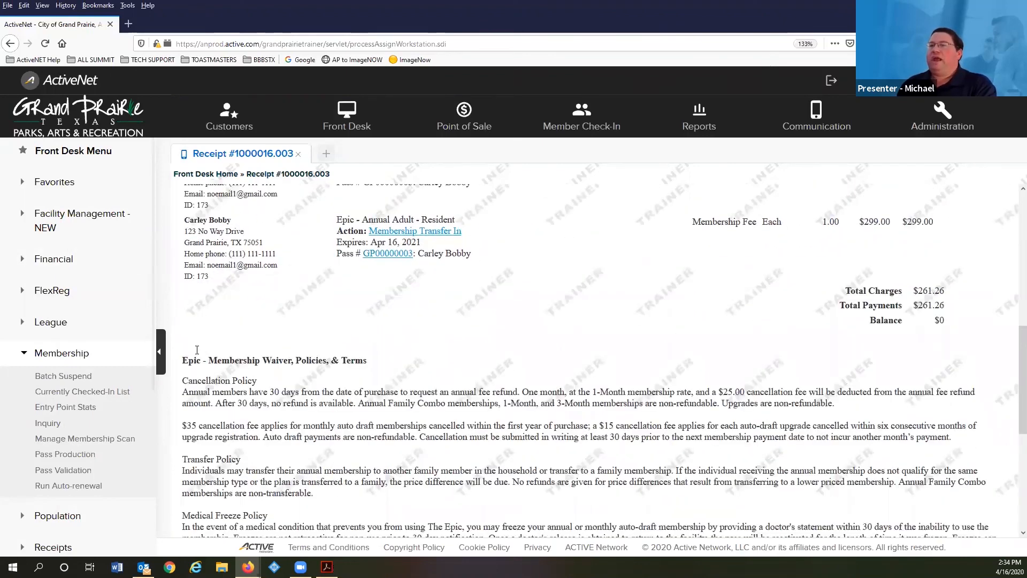
{"action": "scroll", "coordinate": [202, 351], "scroll_direction": "down", "scroll_amount": 2}
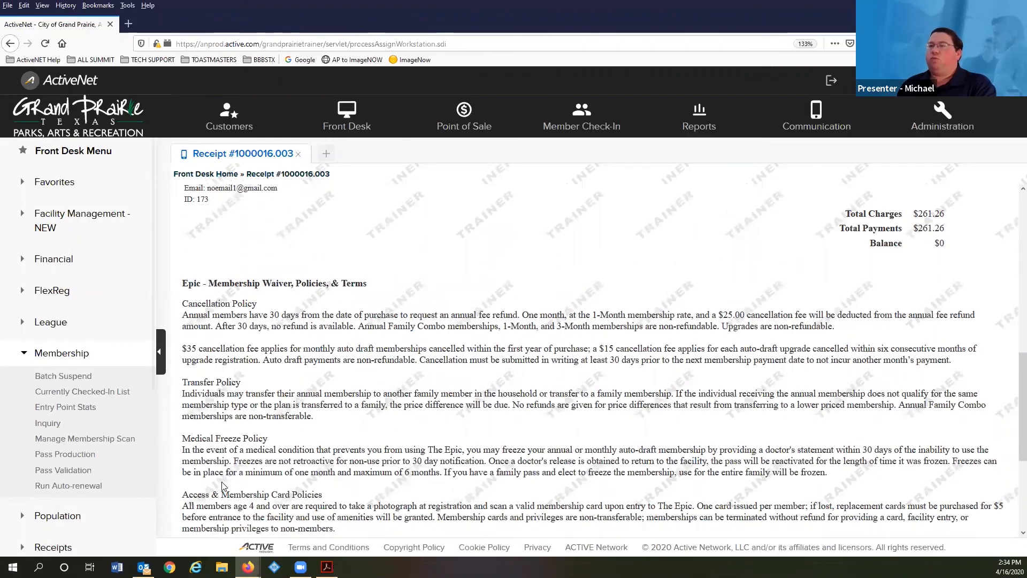
{"action": "scroll", "coordinate": [255, 347], "scroll_direction": "down", "scroll_amount": 3}
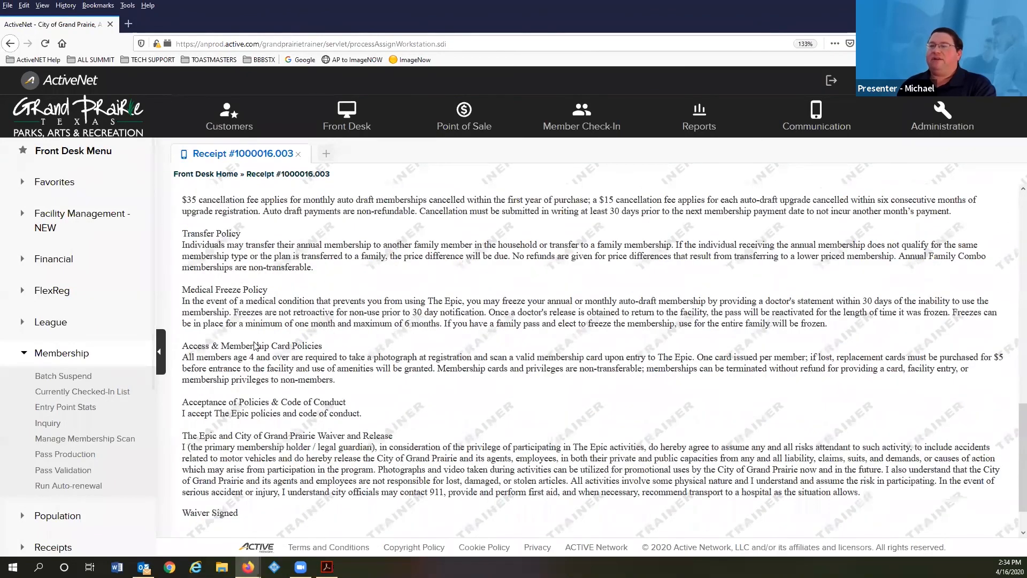
{"action": "scroll", "coordinate": [255, 346], "scroll_direction": "down", "scroll_amount": 1}
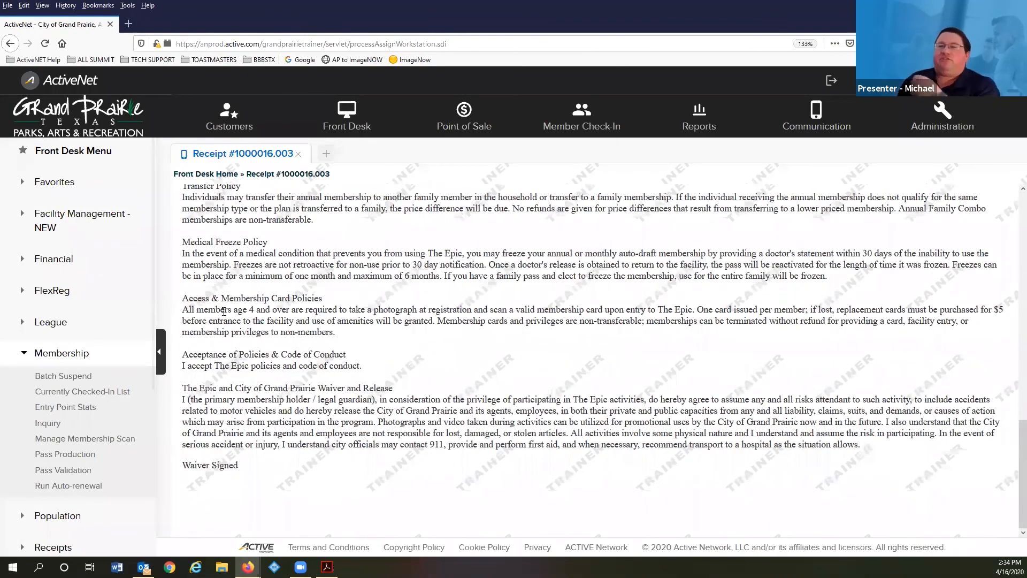
{"action": "scroll", "coordinate": [521, 267], "scroll_direction": "up", "scroll_amount": 7}
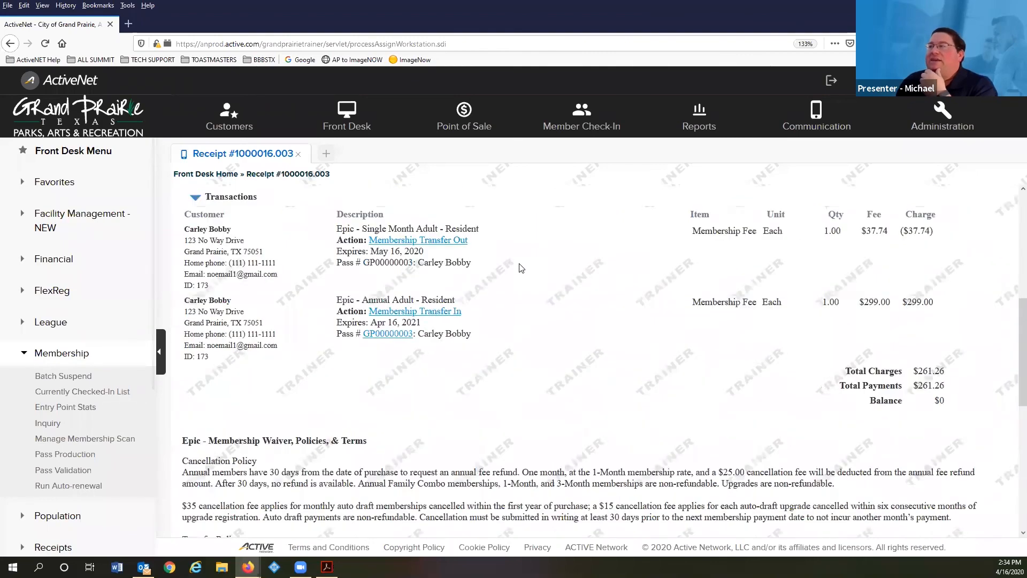
{"action": "scroll", "coordinate": [521, 268], "scroll_direction": "up", "scroll_amount": 6}
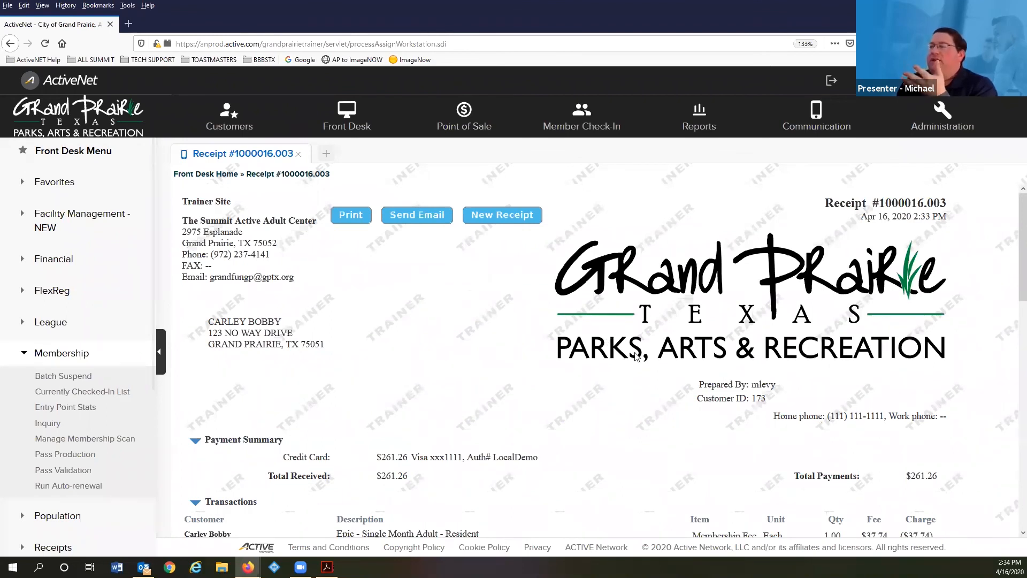
{"action": "scroll", "coordinate": [678, 369], "scroll_direction": "down", "scroll_amount": 3}
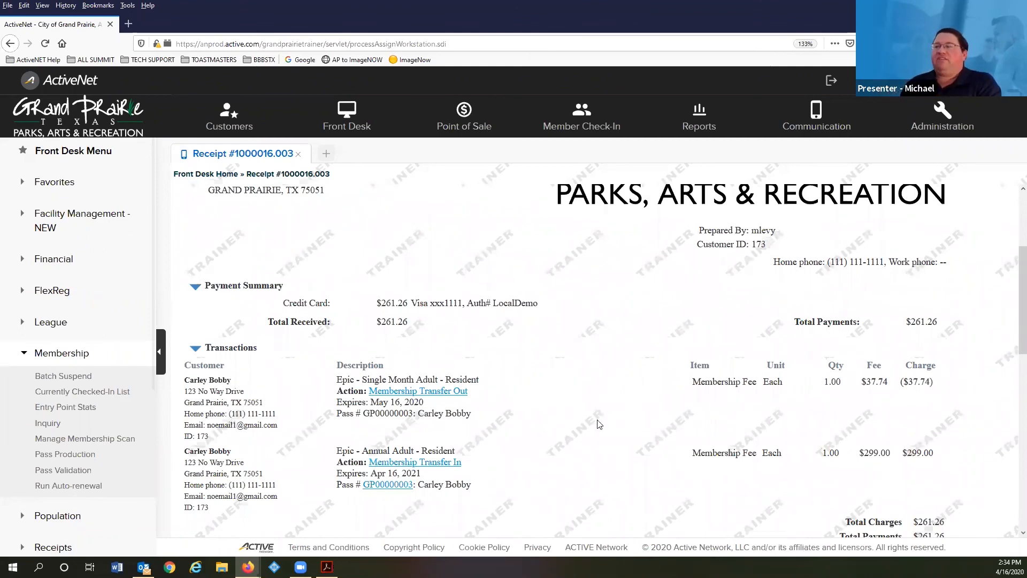
{"action": "scroll", "coordinate": [331, 281], "scroll_direction": "down", "scroll_amount": 1}
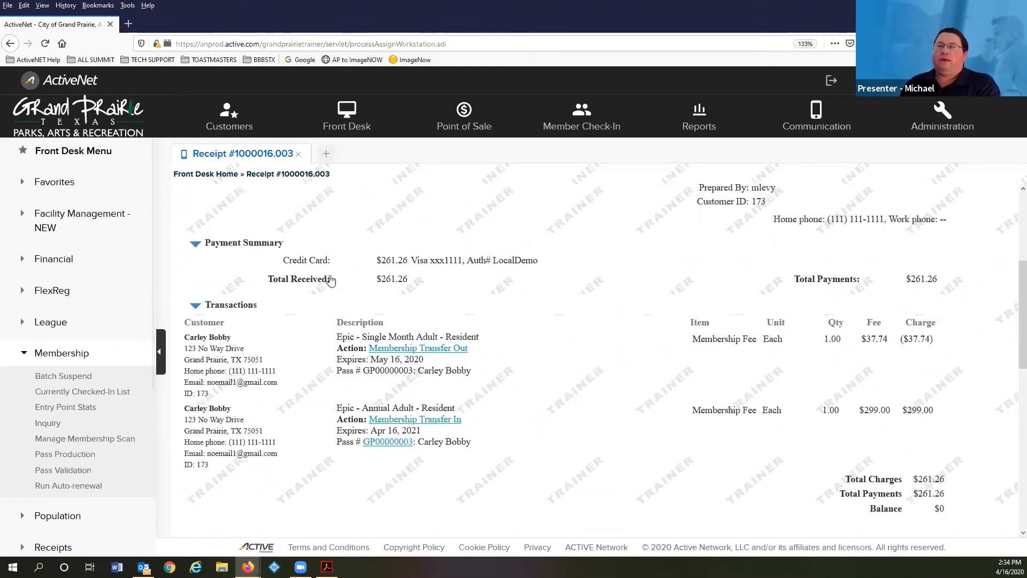
{"action": "scroll", "coordinate": [331, 281], "scroll_direction": "down", "scroll_amount": 7}
{"action": "scroll", "coordinate": [332, 280], "scroll_direction": "up", "scroll_amount": 8}
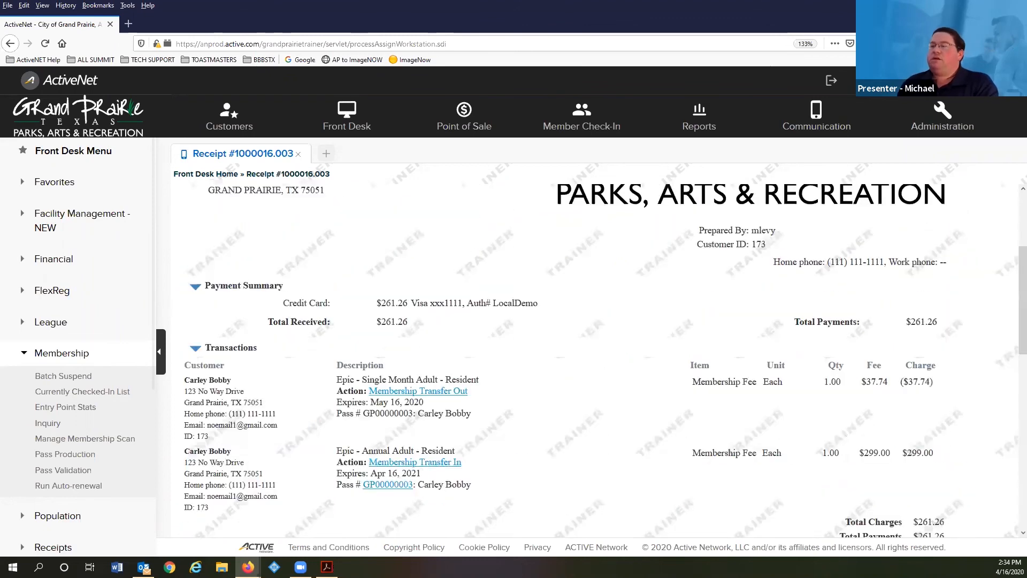
{"action": "key", "text": "alt+Tab"}
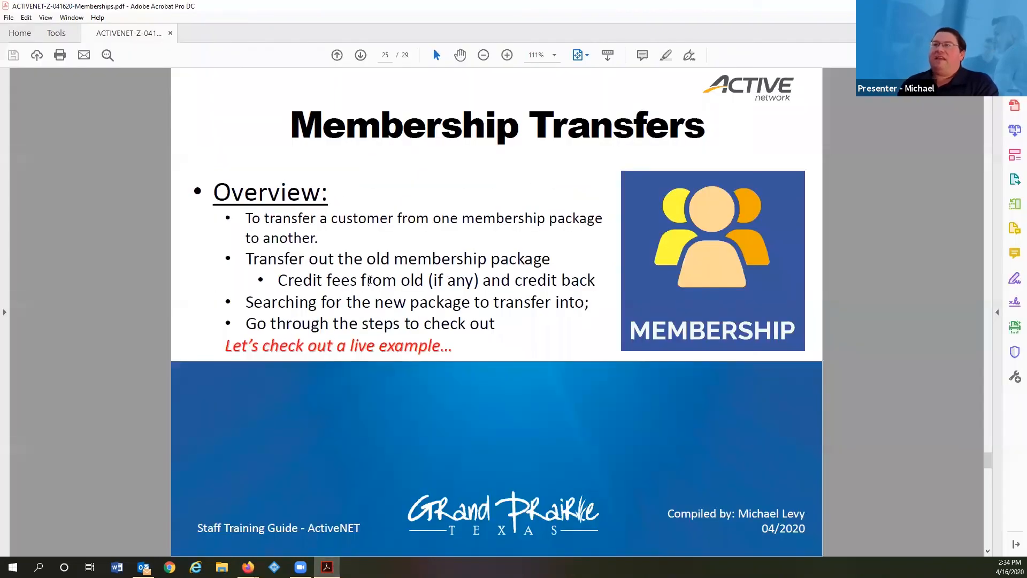
- Advance the deck to the Membership Refunds slide, page 26, then go back to the ActiveNet receipt in Firefox
{"action": "scroll", "coordinate": [382, 279], "scroll_direction": "down", "scroll_amount": 1}
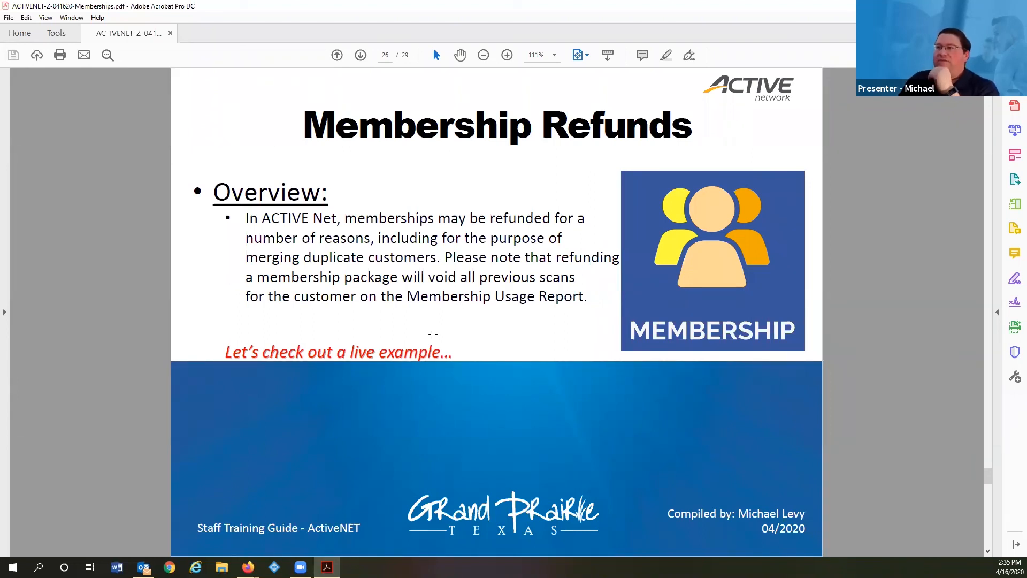
{"action": "mouse_move", "coordinate": [248, 566]}
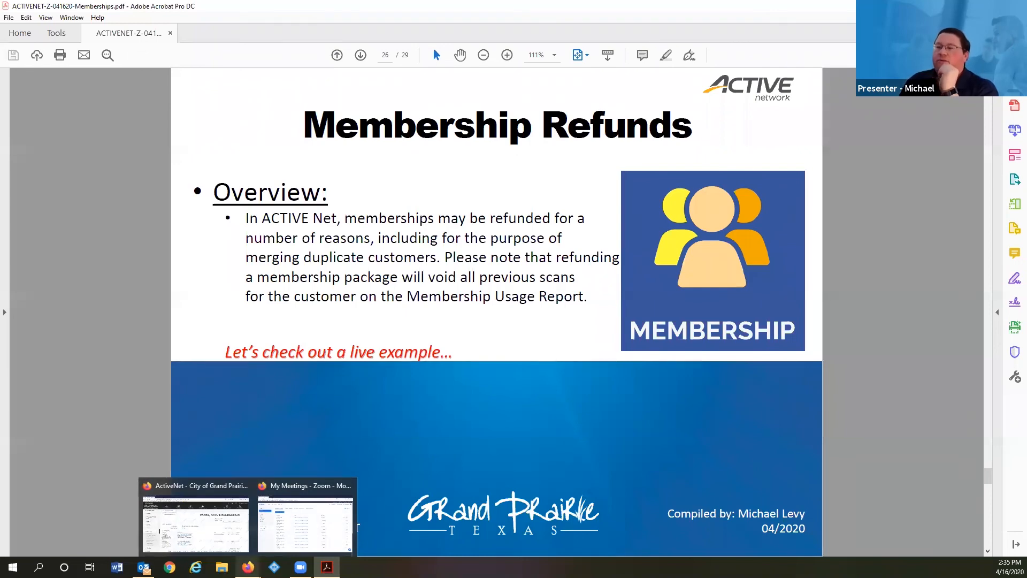
{"action": "left_click", "coordinate": [195, 523]}
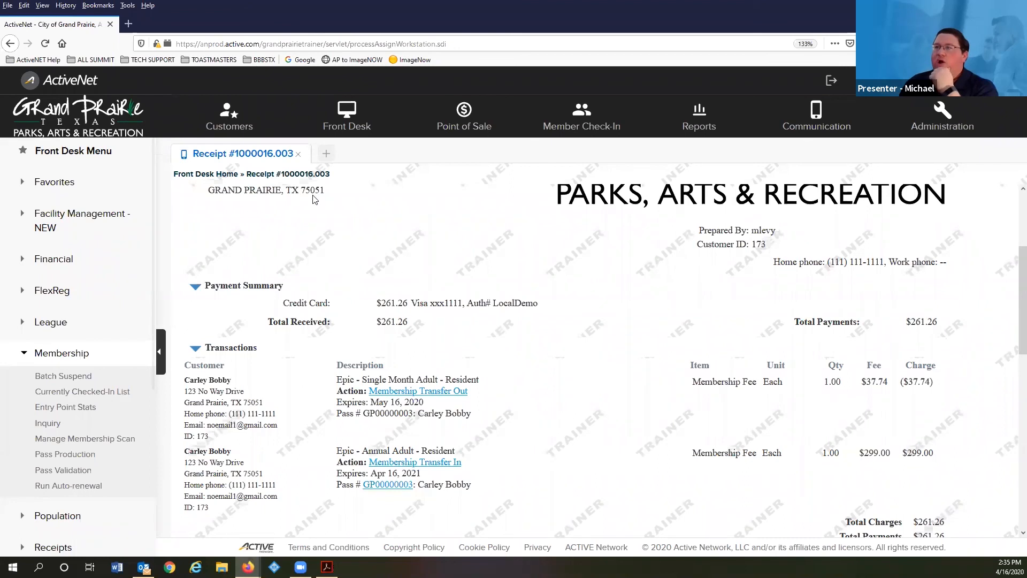
- Open the customer's record and load the family's transaction history
{"action": "left_click", "coordinate": [231, 118]}
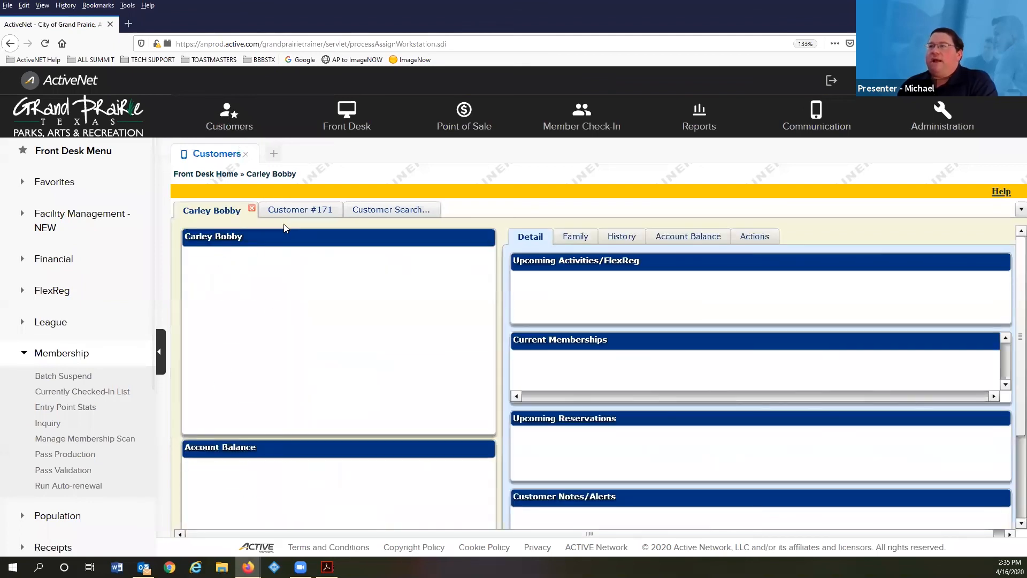
{"action": "scroll", "coordinate": [742, 356], "scroll_direction": "down", "scroll_amount": 2}
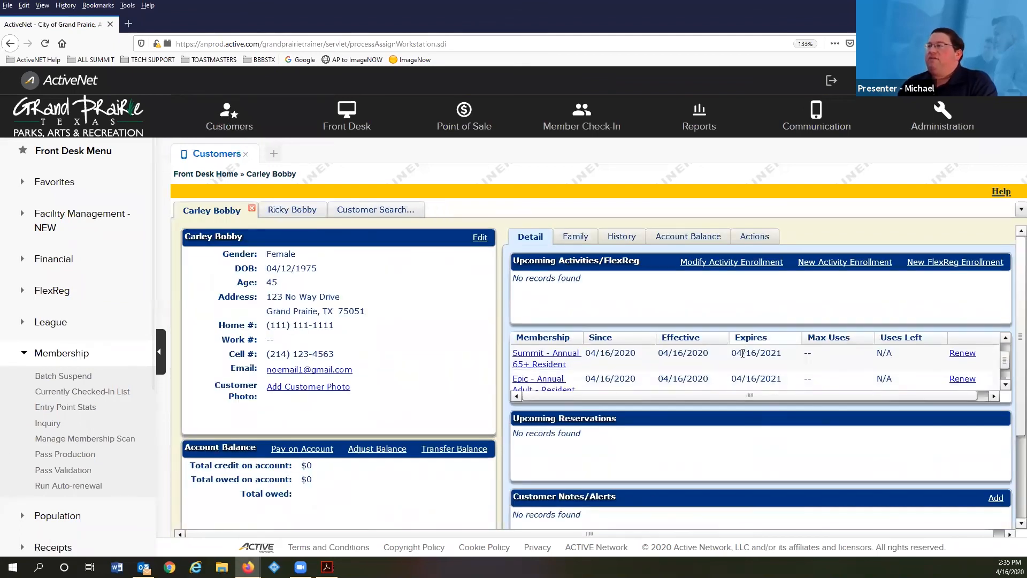
{"action": "scroll", "coordinate": [742, 364], "scroll_direction": "up", "scroll_amount": 2}
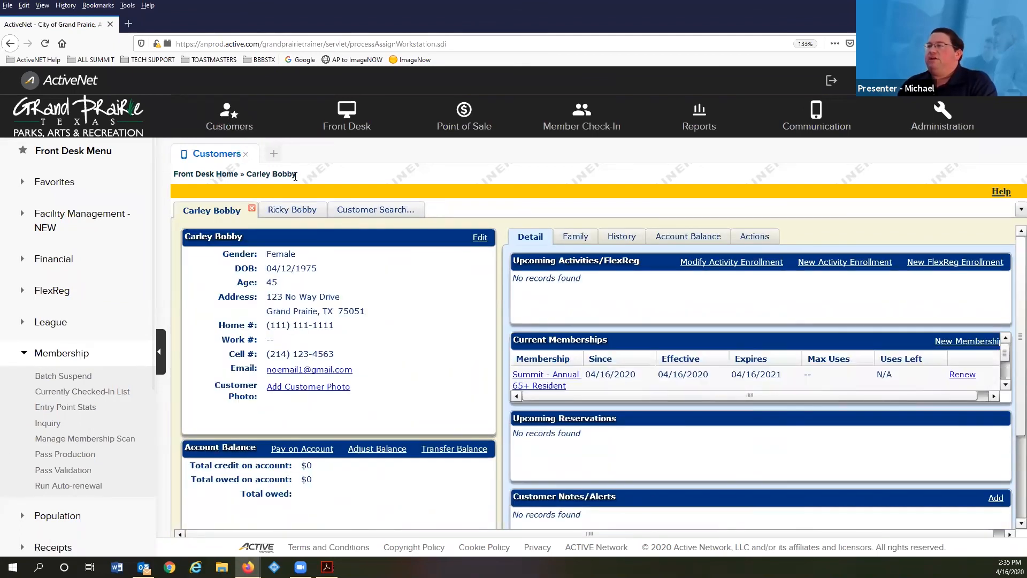
{"action": "scroll", "coordinate": [579, 345], "scroll_direction": "down", "scroll_amount": 3}
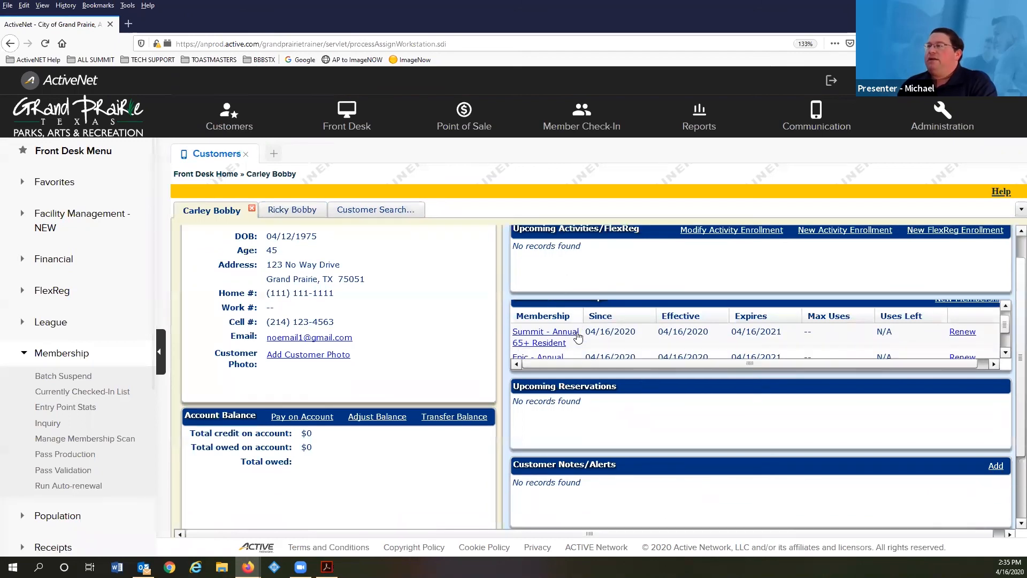
{"action": "scroll", "coordinate": [562, 337], "scroll_direction": "up", "scroll_amount": 2}
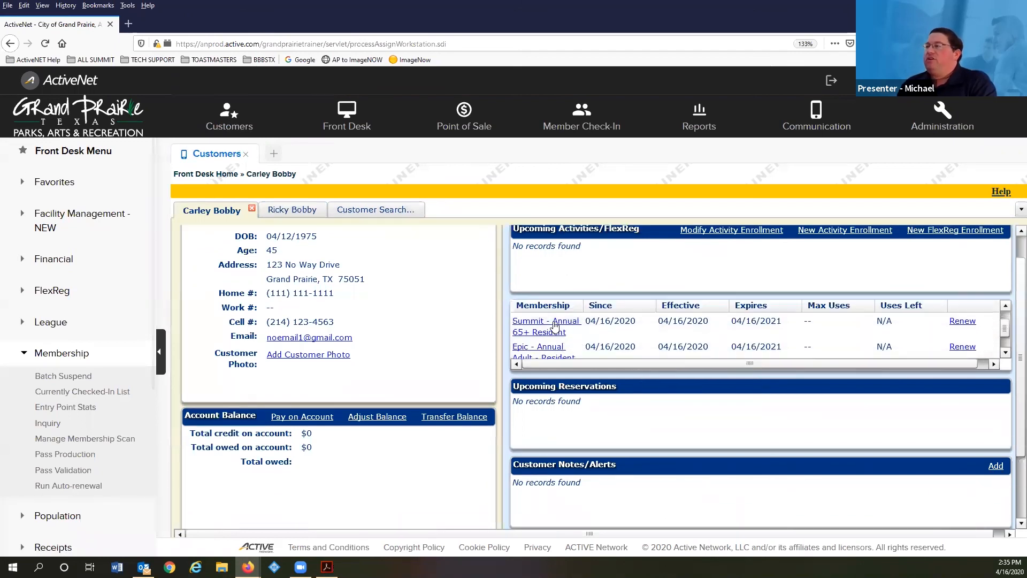
{"action": "scroll", "coordinate": [561, 329], "scroll_direction": "down", "scroll_amount": 1}
{"action": "scroll", "coordinate": [565, 329], "scroll_direction": "up", "scroll_amount": 1}
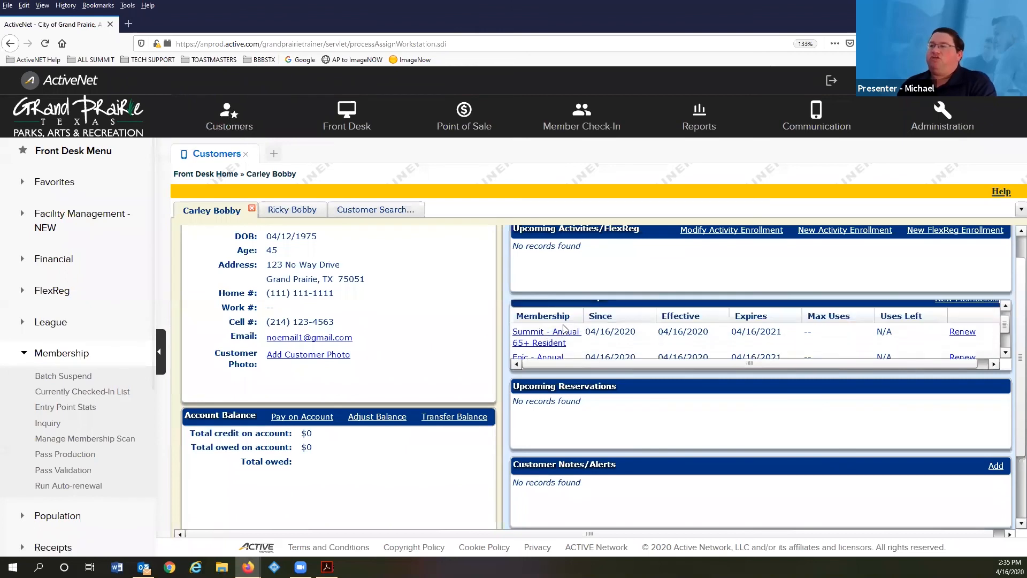
{"action": "scroll", "coordinate": [556, 328], "scroll_direction": "down", "scroll_amount": 1}
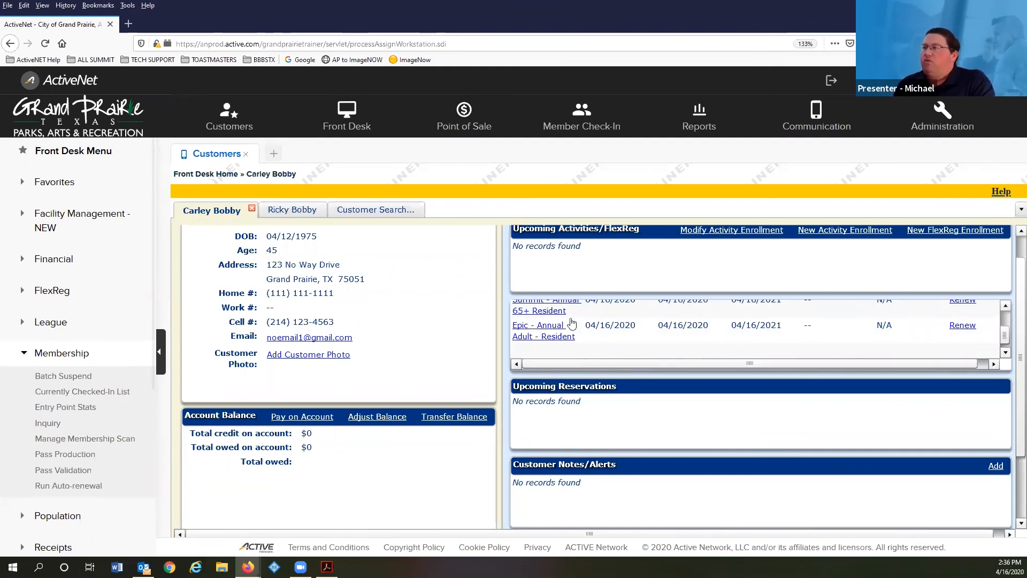
{"action": "scroll", "coordinate": [593, 315], "scroll_direction": "up", "scroll_amount": 1}
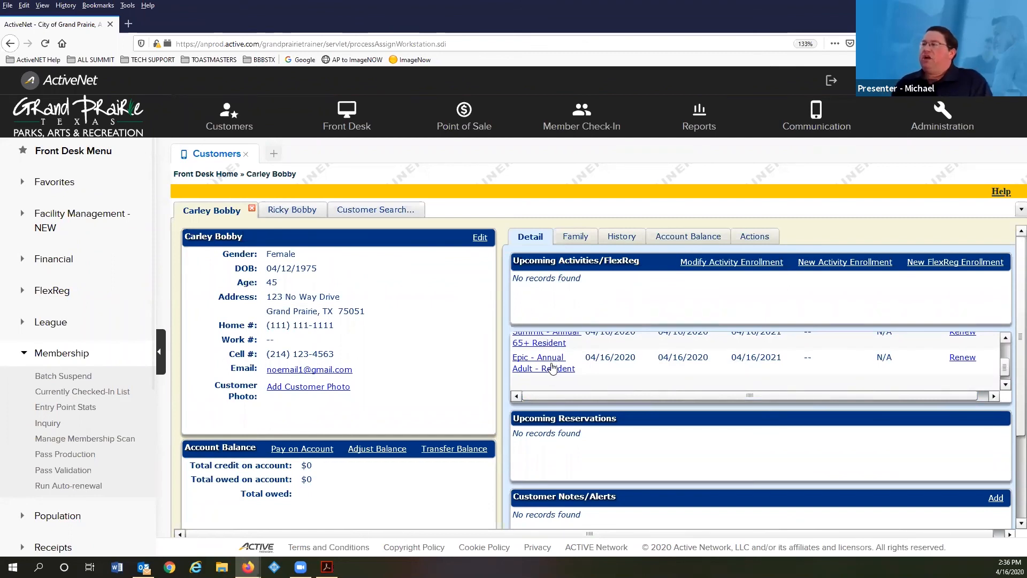
{"action": "left_click", "coordinate": [617, 238]}
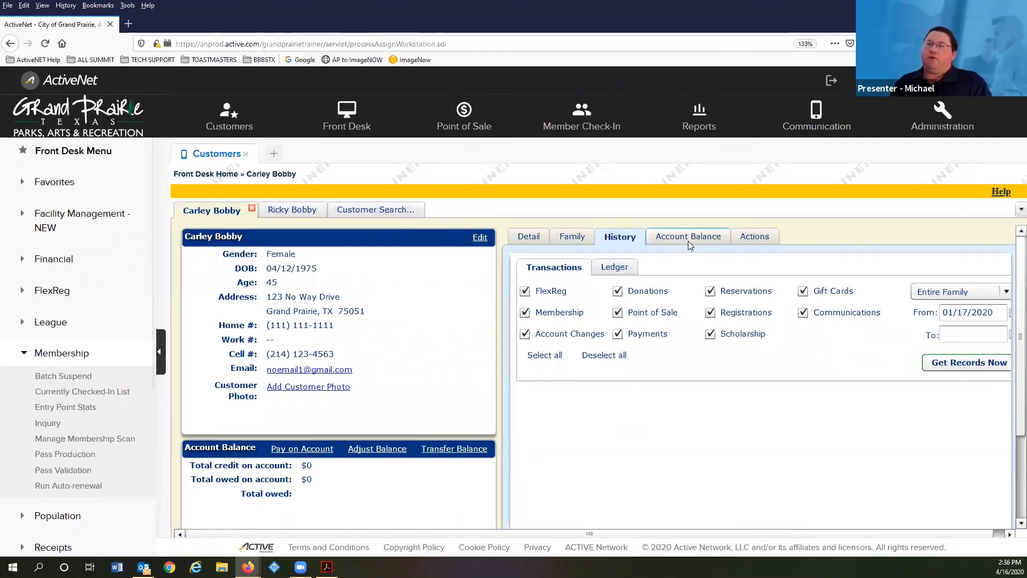
{"action": "left_click", "coordinate": [956, 364]}
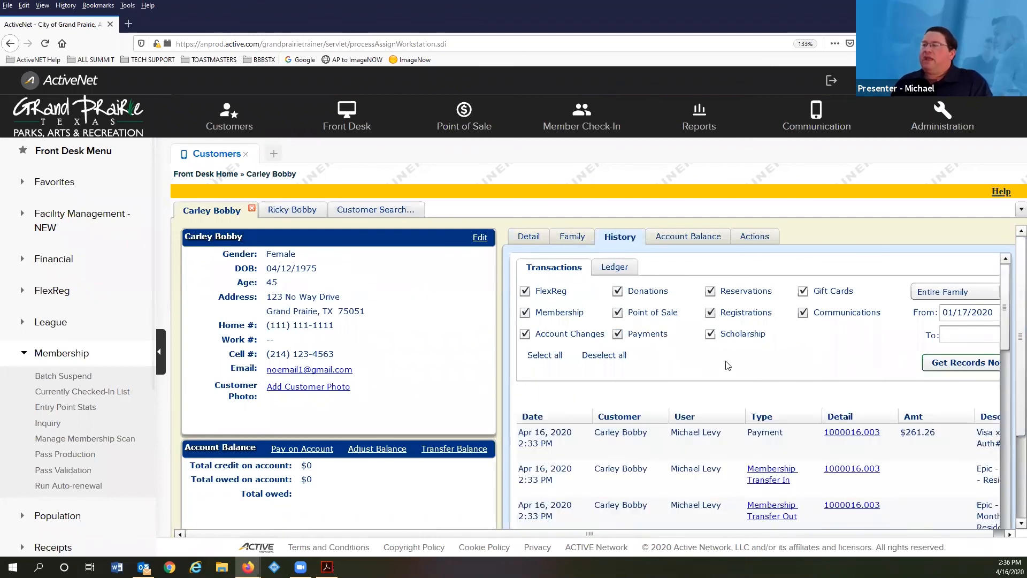
- Review the transactions, checking the latest payment's fee details and the Membership Transfer In entry
{"action": "scroll", "coordinate": [725, 364], "scroll_direction": "down", "scroll_amount": 1}
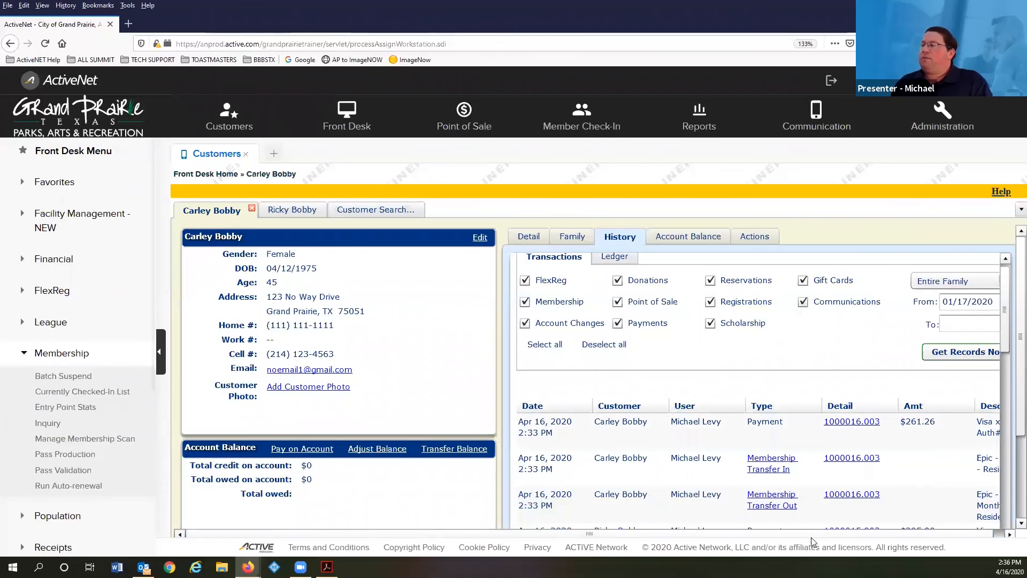
{"action": "scroll", "coordinate": [999, 474], "scroll_direction": "down", "scroll_amount": 5}
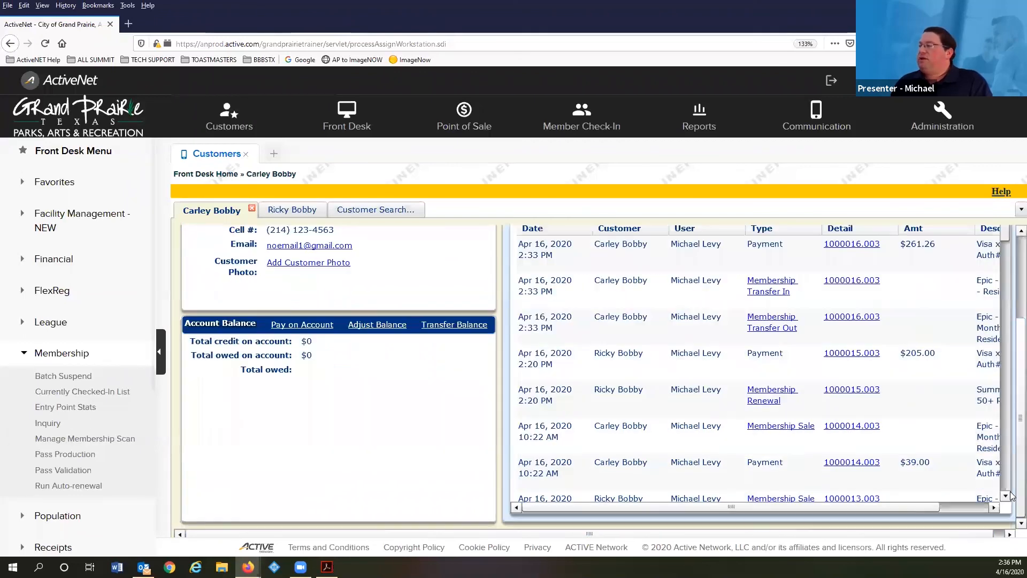
{"action": "left_click_drag", "start_coordinate": [915, 510], "coordinate": [964, 509]}
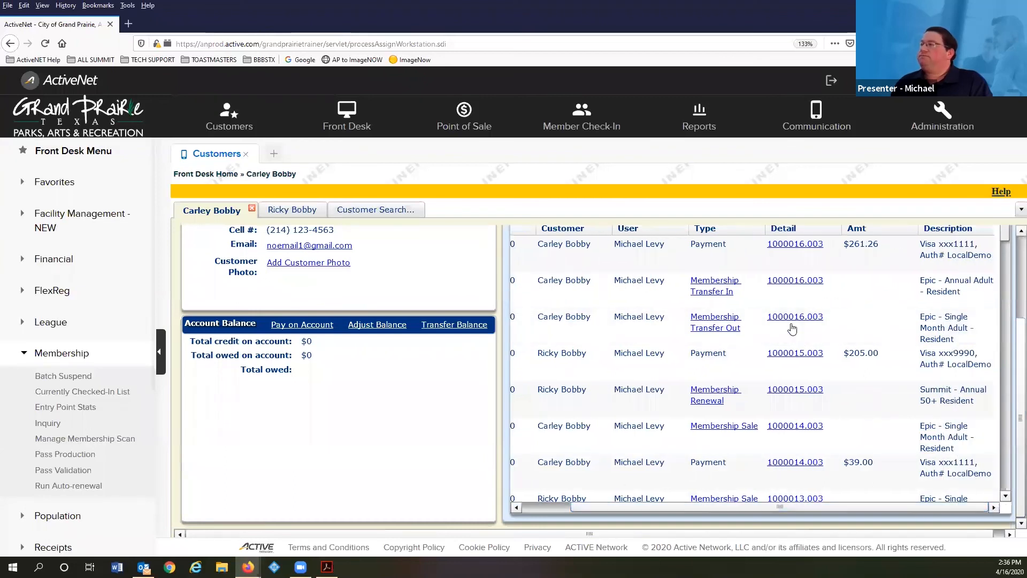
{"action": "scroll", "coordinate": [792, 329], "scroll_direction": "up", "scroll_amount": 1}
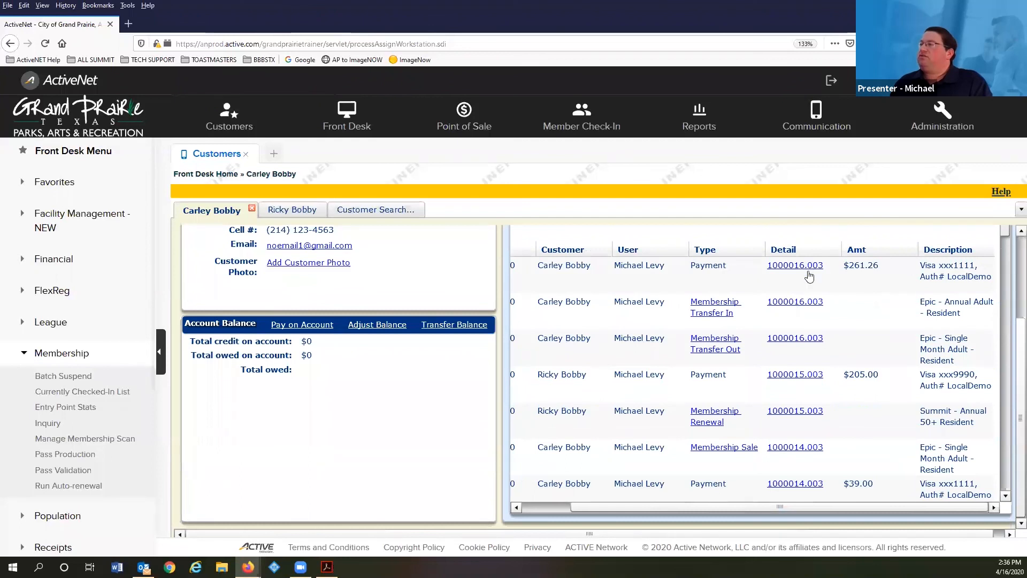
{"action": "left_click", "coordinate": [806, 303]}
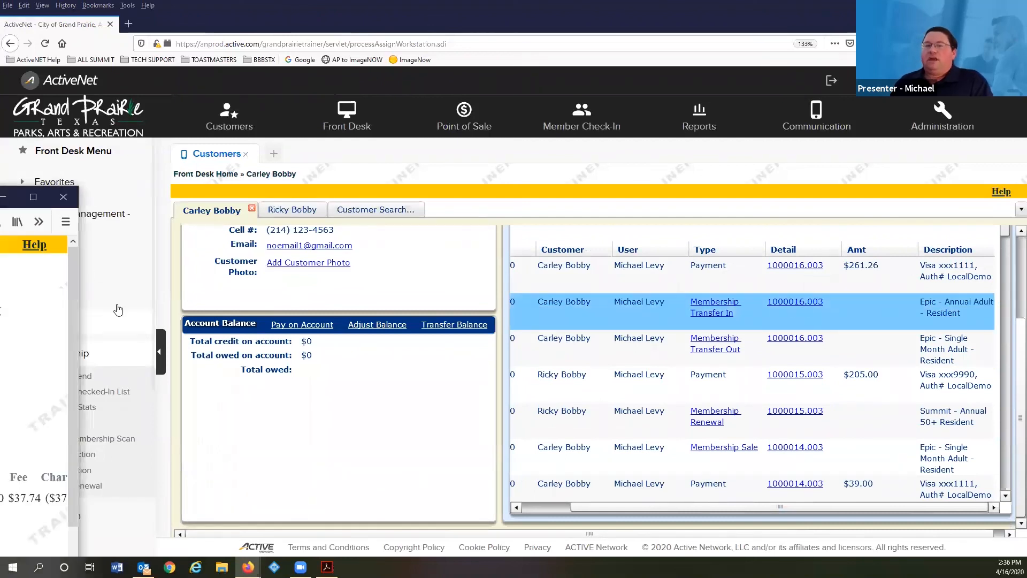
{"action": "left_click", "coordinate": [61, 199]}
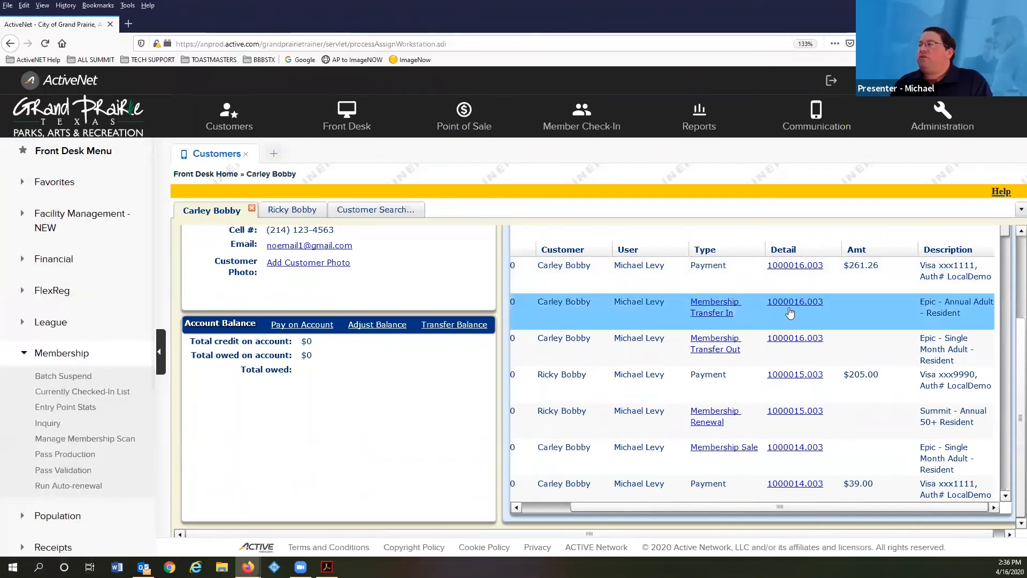
{"action": "left_click", "coordinate": [709, 306]}
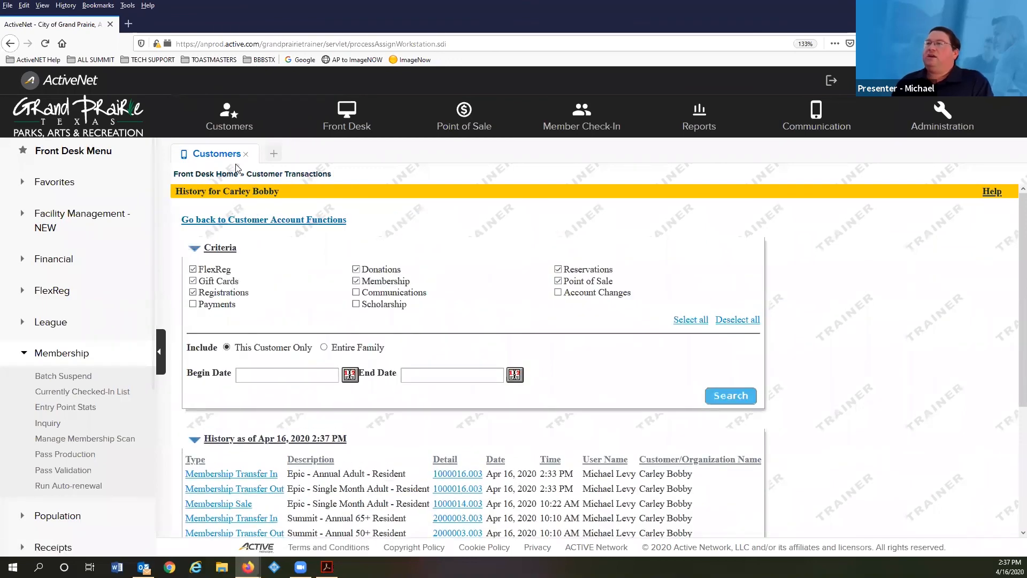
{"action": "left_click", "coordinate": [212, 221]}
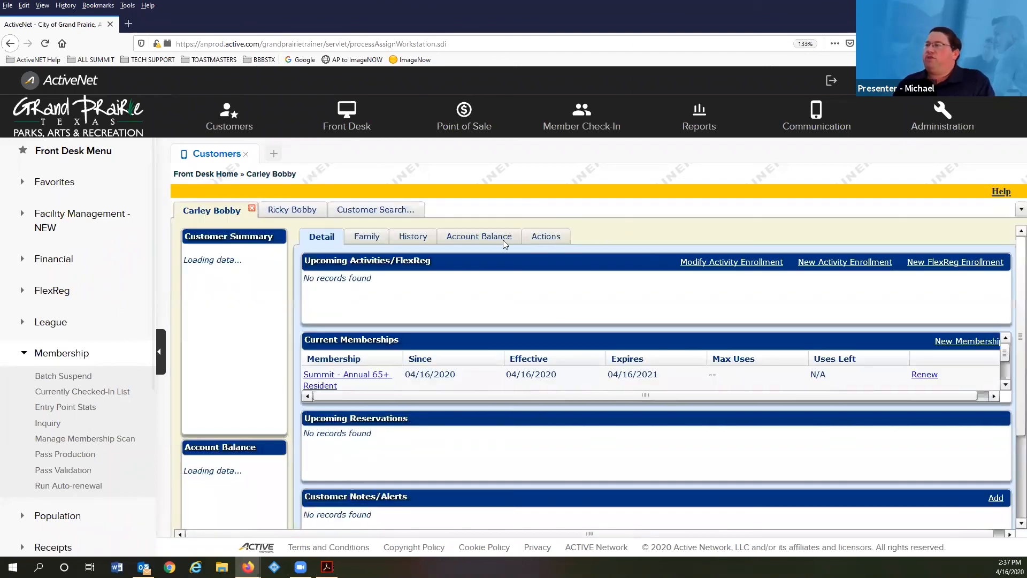
- Reload the history to list the $261.26 payment and the Transfer In and Transfer Out entries
{"action": "left_click", "coordinate": [609, 238]}
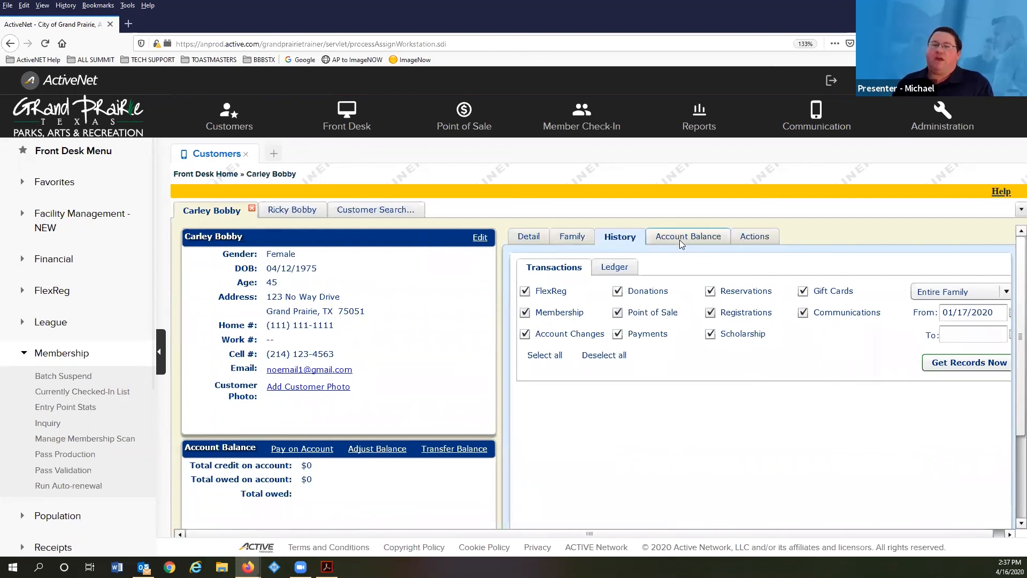
{"action": "left_click", "coordinate": [957, 368]}
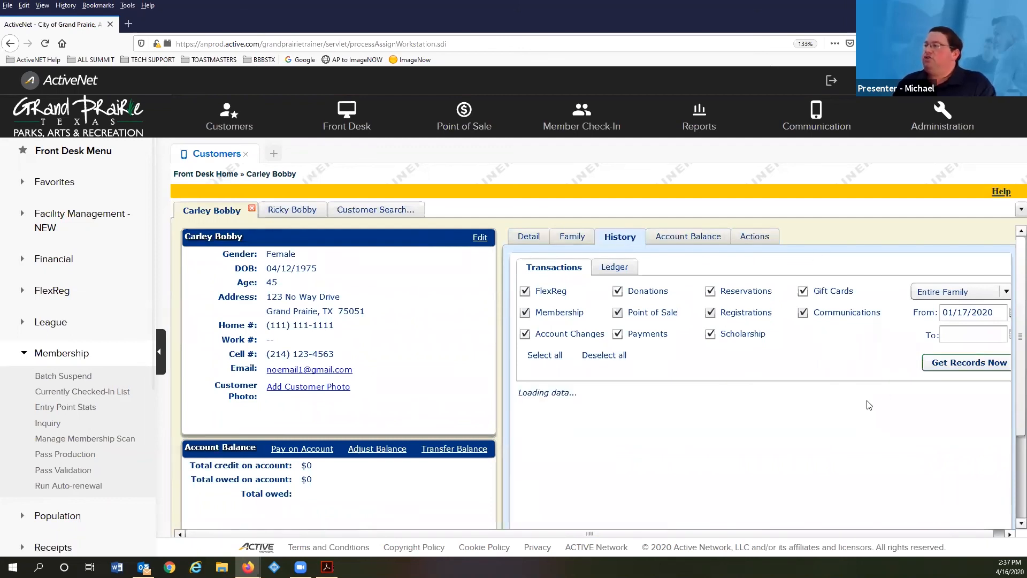
{"action": "scroll", "coordinate": [794, 397], "scroll_direction": "down", "scroll_amount": 2}
{"action": "scroll", "coordinate": [794, 397], "scroll_direction": "down", "scroll_amount": 1}
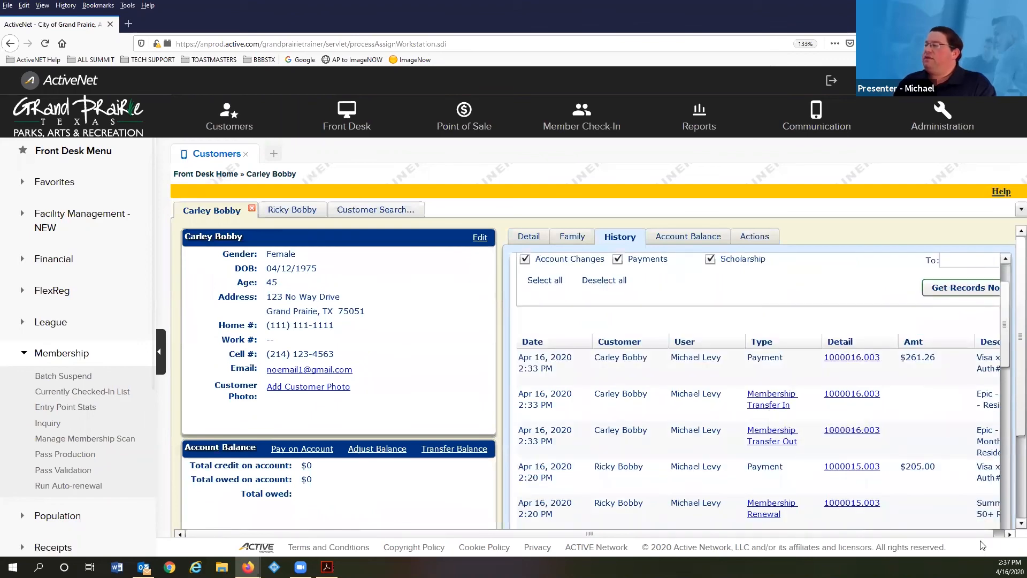
{"action": "left_click", "coordinate": [1019, 503]}
{"action": "left_click", "coordinate": [972, 509]}
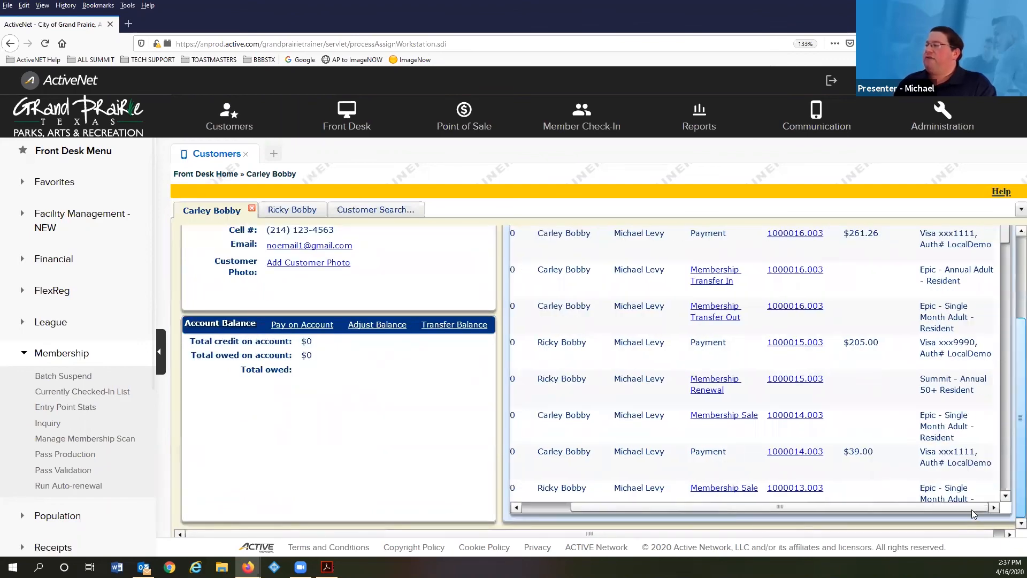
- Set the Epic membership to refund and cancel immediately, with Membership Cancellation as the reason for $299.00
{"action": "left_click", "coordinate": [709, 273]}
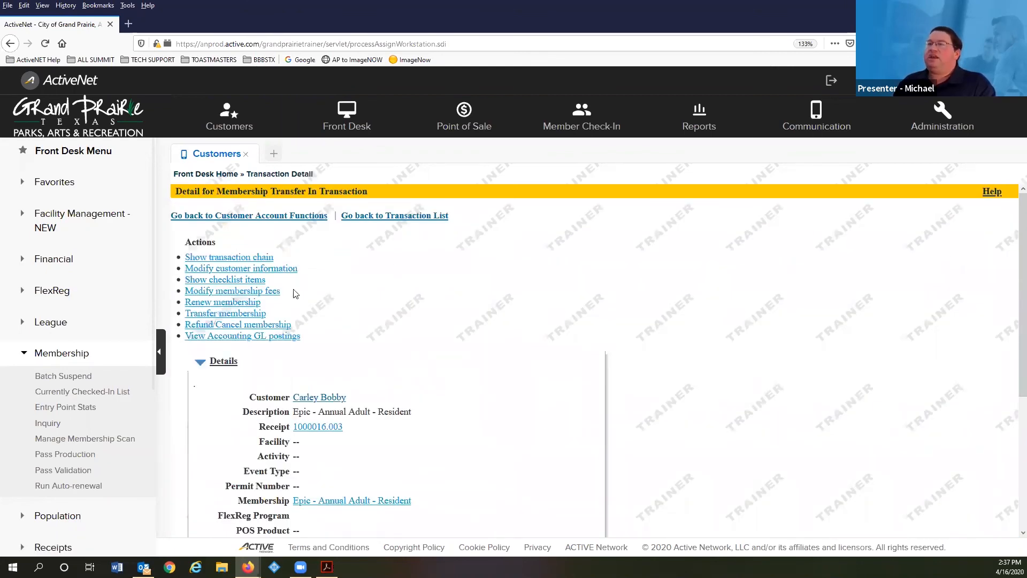
{"action": "left_click", "coordinate": [243, 328]}
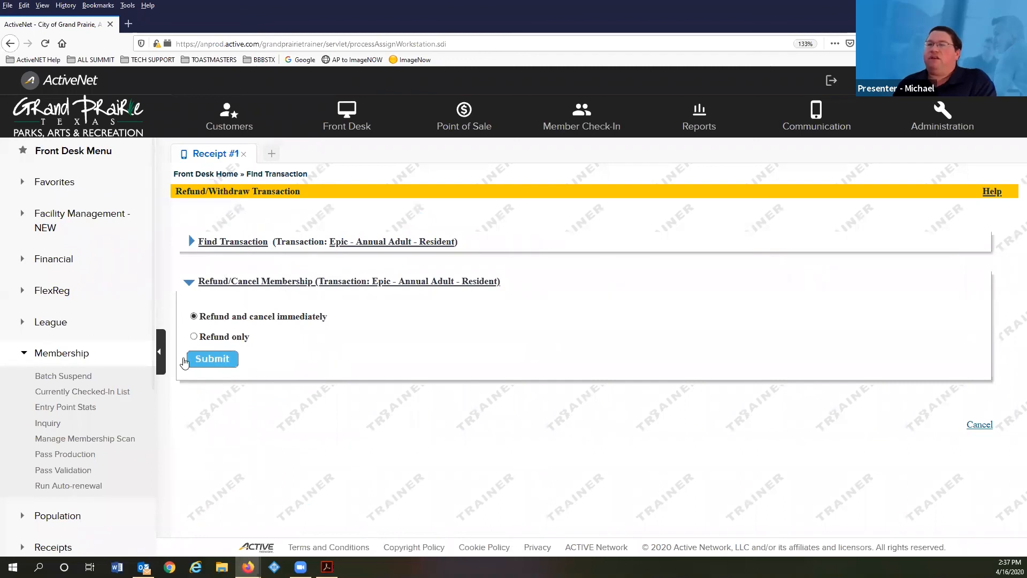
{"action": "left_click", "coordinate": [217, 360]}
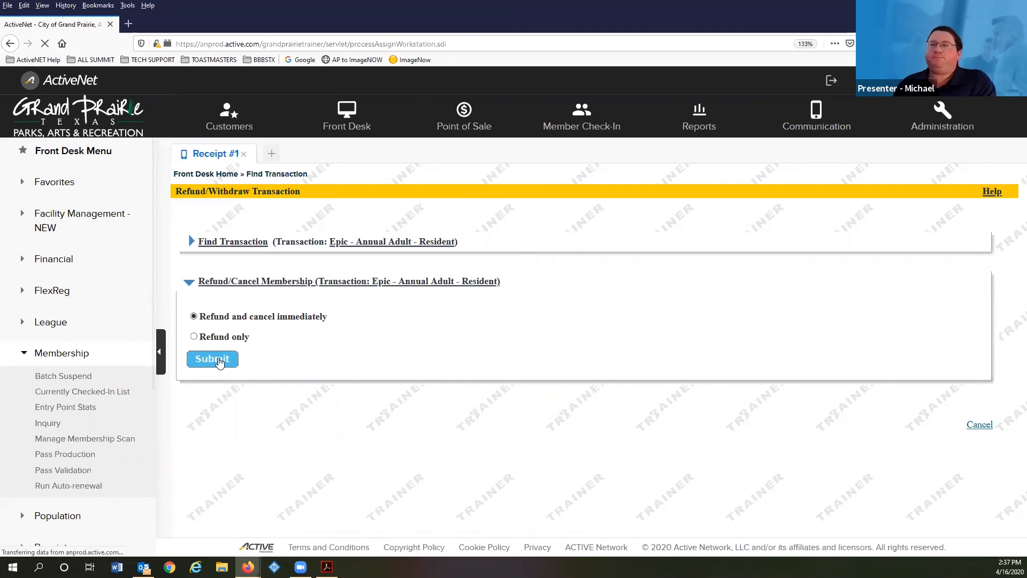
{"action": "scroll", "coordinate": [308, 320], "scroll_direction": "down", "scroll_amount": 2}
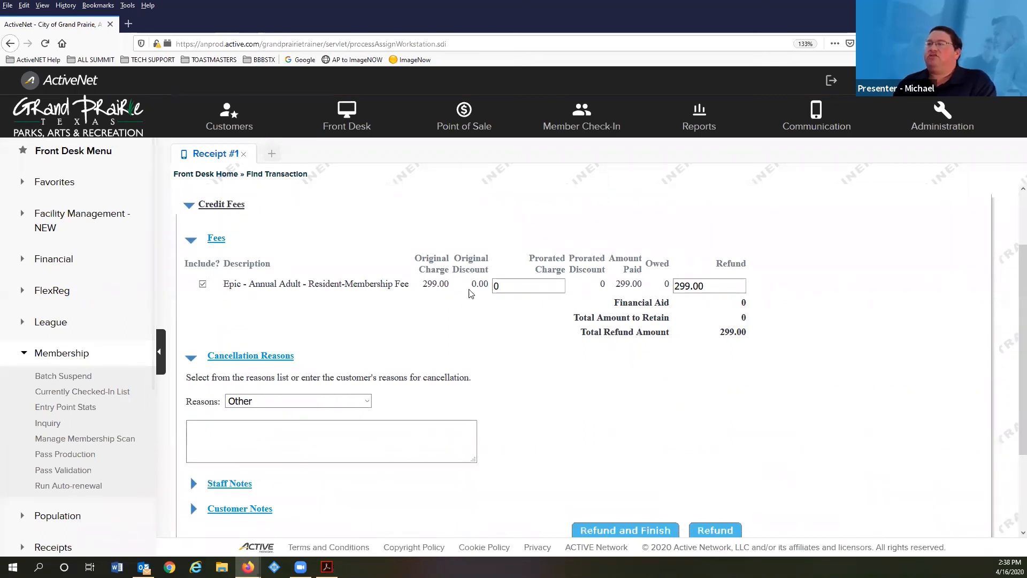
{"action": "left_click", "coordinate": [319, 401]}
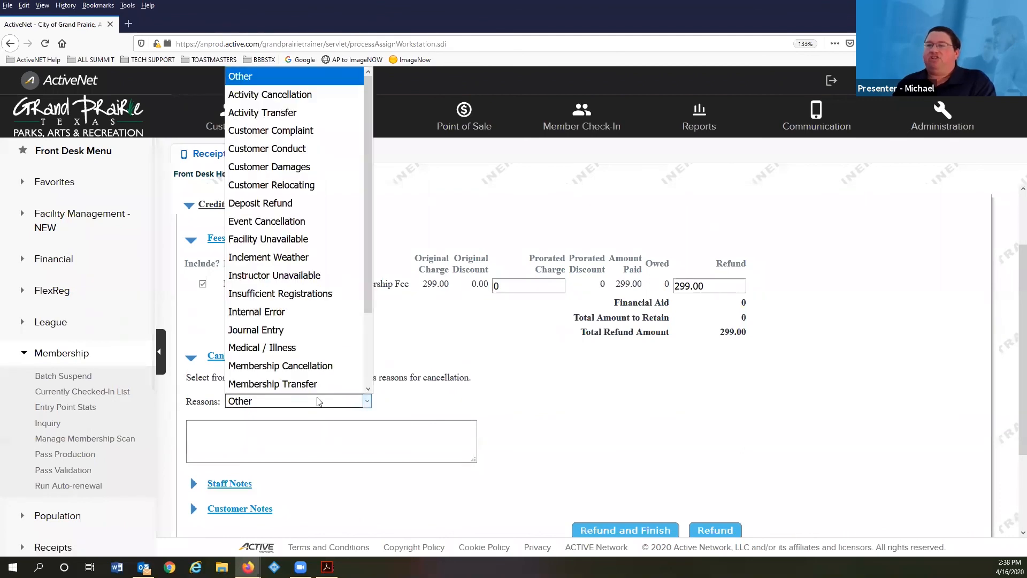
{"action": "left_click", "coordinate": [323, 369]}
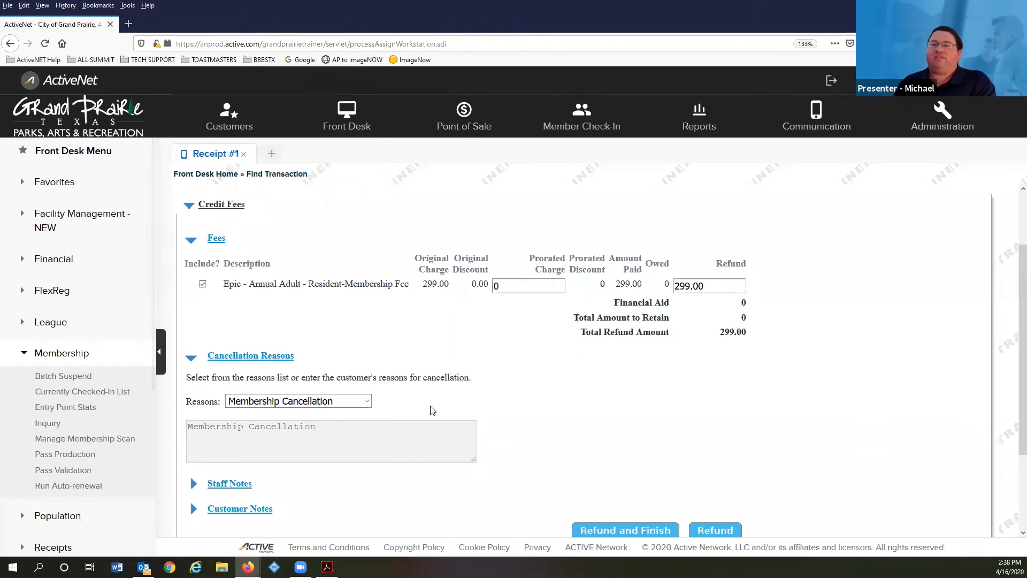
{"action": "scroll", "coordinate": [521, 392], "scroll_direction": "down", "scroll_amount": 3}
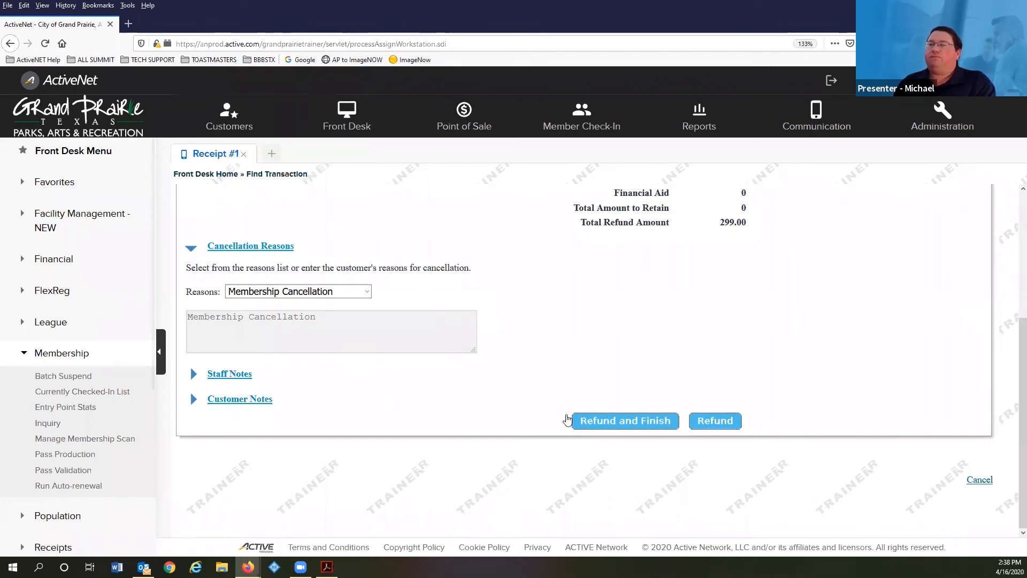
{"action": "left_click", "coordinate": [618, 422]}
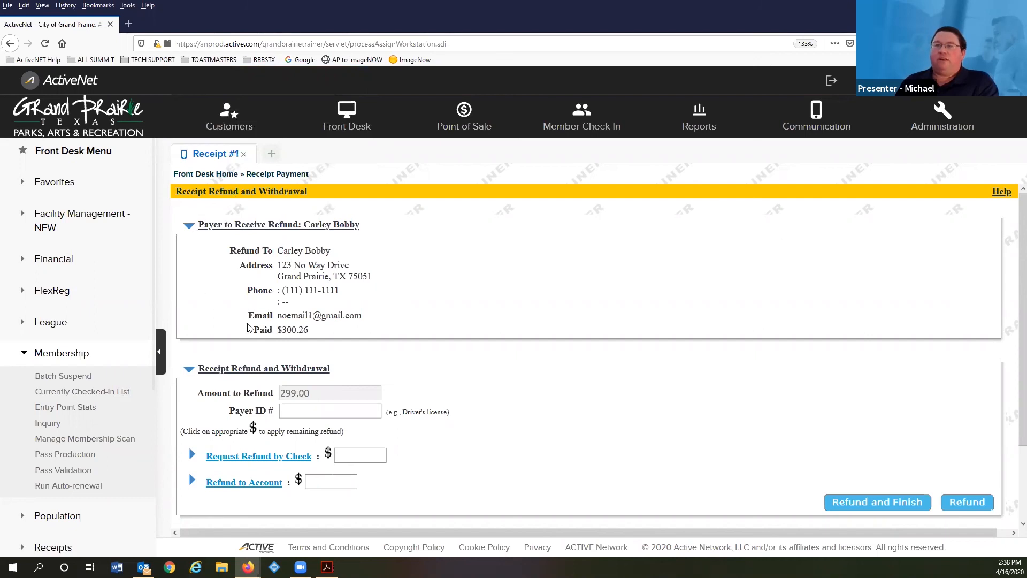
{"action": "scroll", "coordinate": [239, 325], "scroll_direction": "down", "scroll_amount": 3}
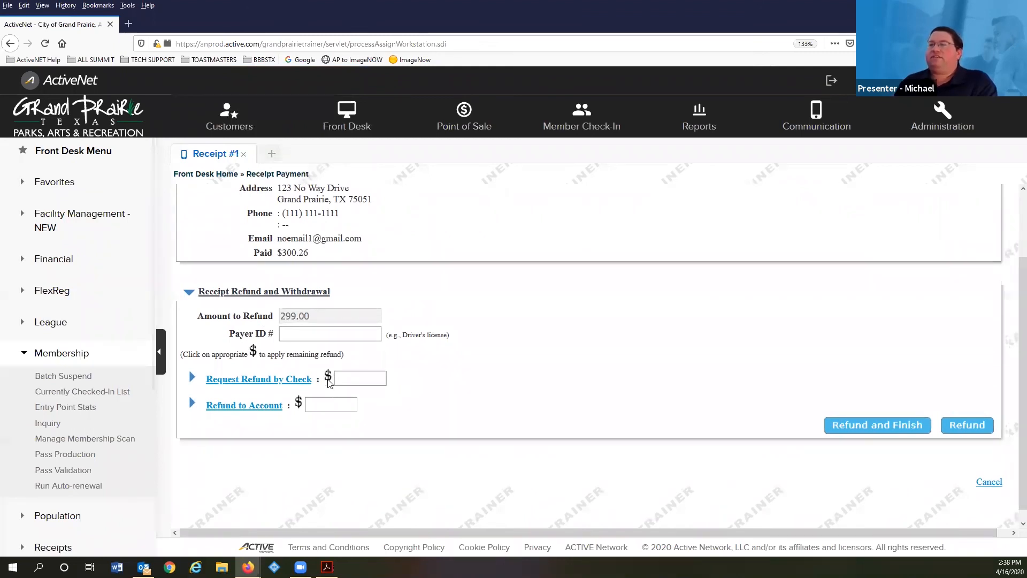
{"action": "scroll", "coordinate": [387, 283], "scroll_direction": "up", "scroll_amount": 1}
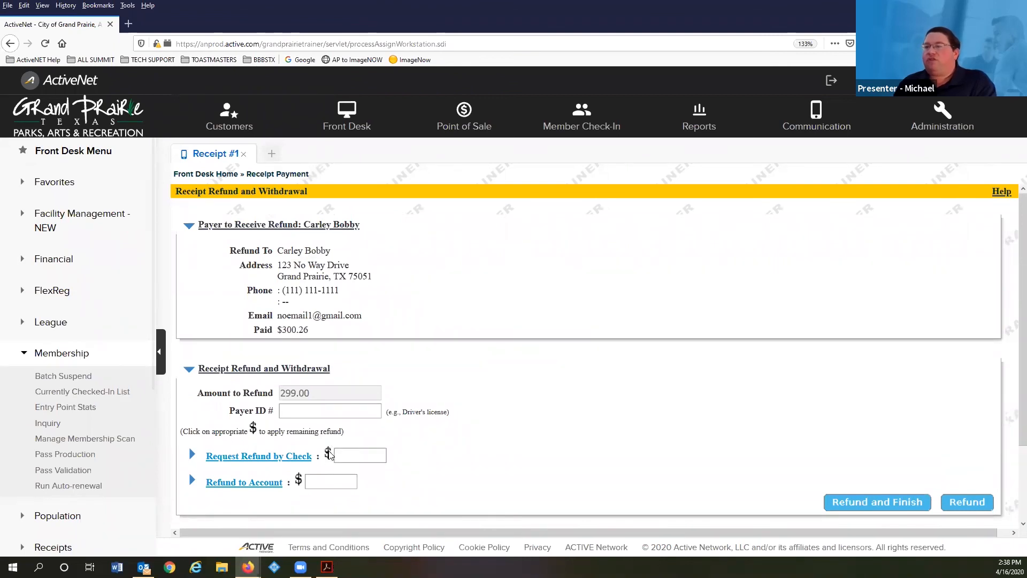
{"action": "left_click", "coordinate": [329, 455]}
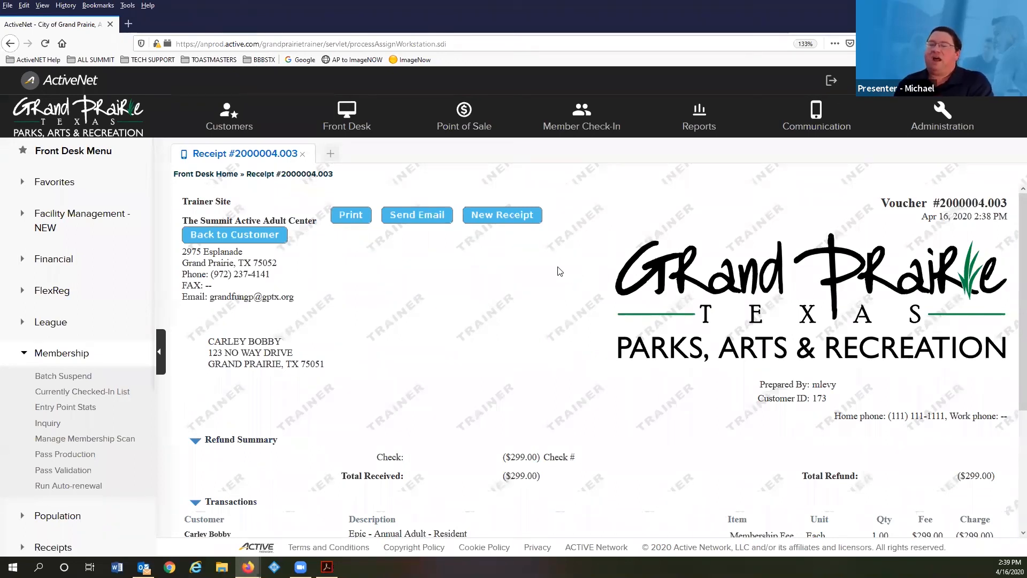
- Look over voucher #2000004.003, then go back to the customer's account page
{"action": "scroll", "coordinate": [474, 332], "scroll_direction": "down", "scroll_amount": 3}
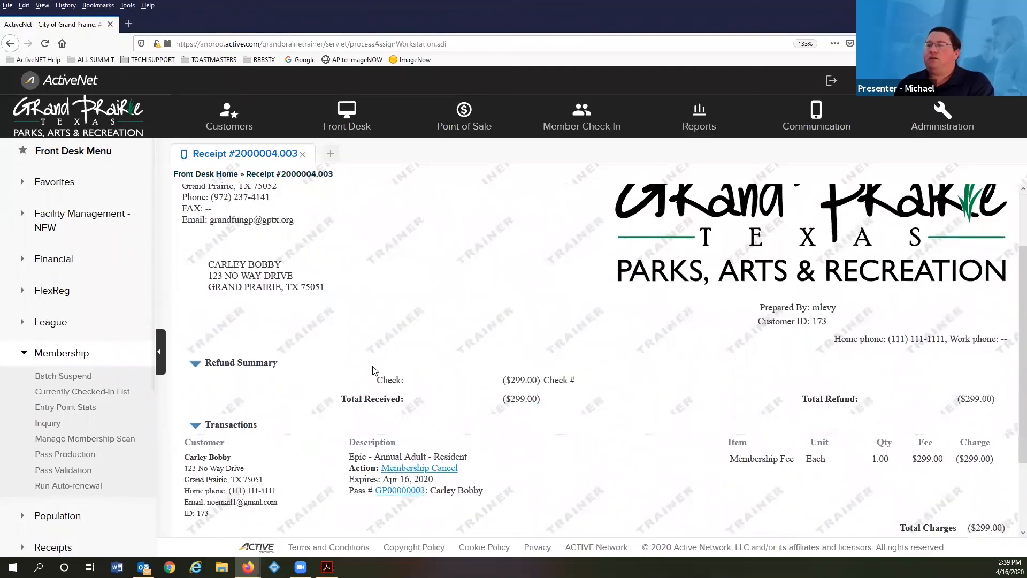
{"action": "scroll", "coordinate": [361, 361], "scroll_direction": "down", "scroll_amount": 3}
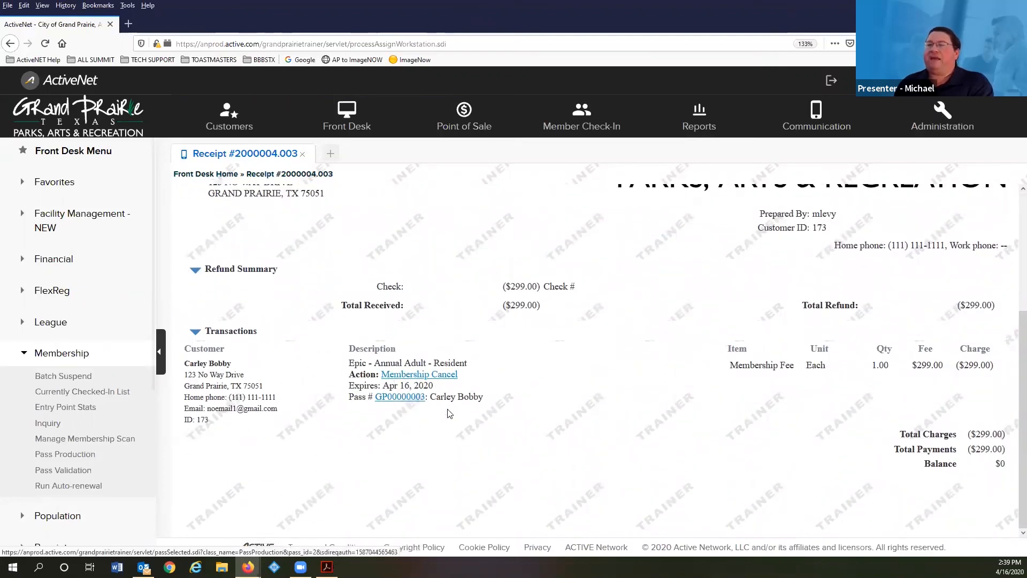
{"action": "scroll", "coordinate": [452, 412], "scroll_direction": "up", "scroll_amount": 5}
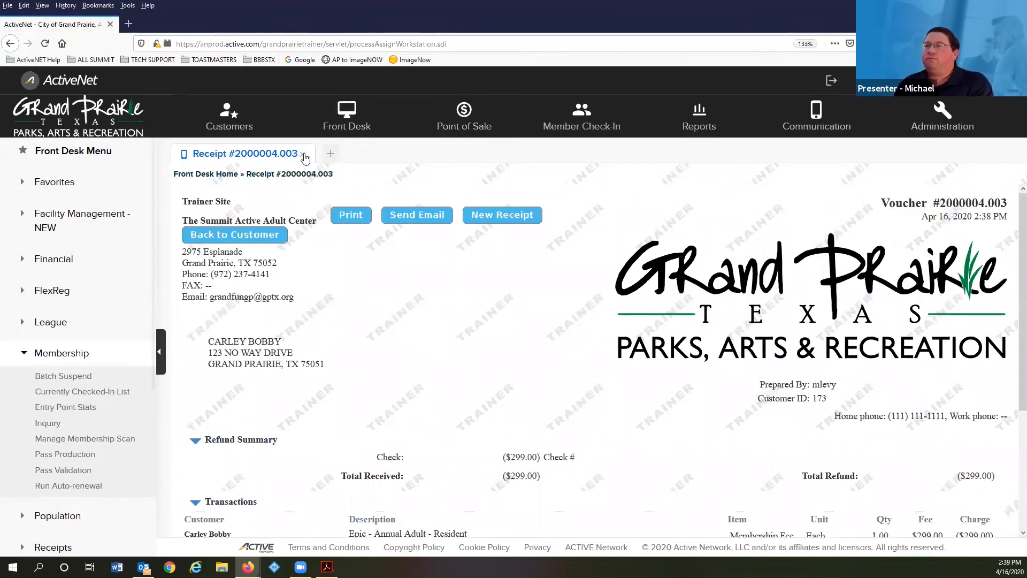
{"action": "left_click", "coordinate": [239, 241]}
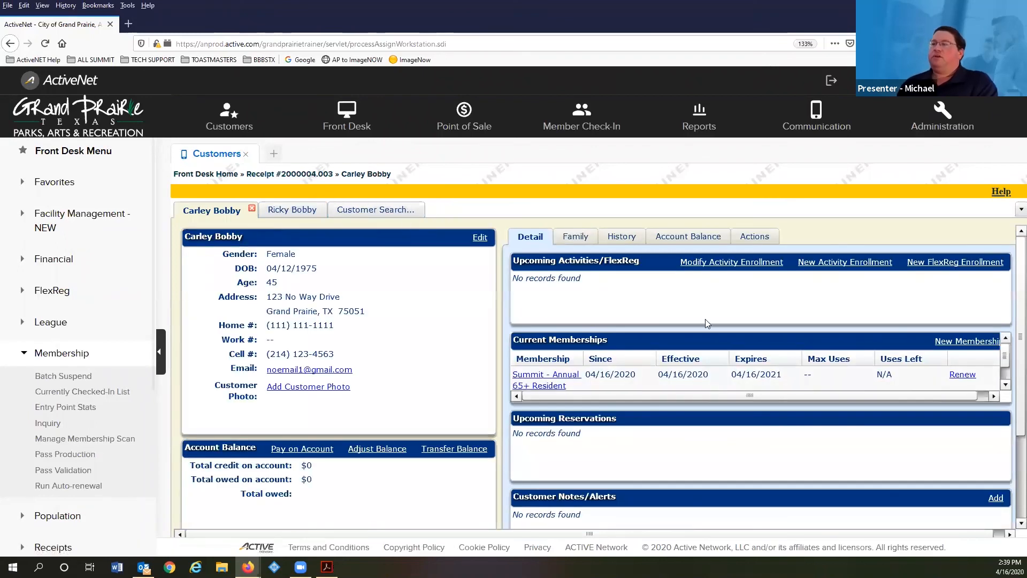
- On the other family member's record, load the family history showing the ($299.00) check refund and Membership Cancel
{"action": "scroll", "coordinate": [705, 321], "scroll_direction": "down", "scroll_amount": 1}
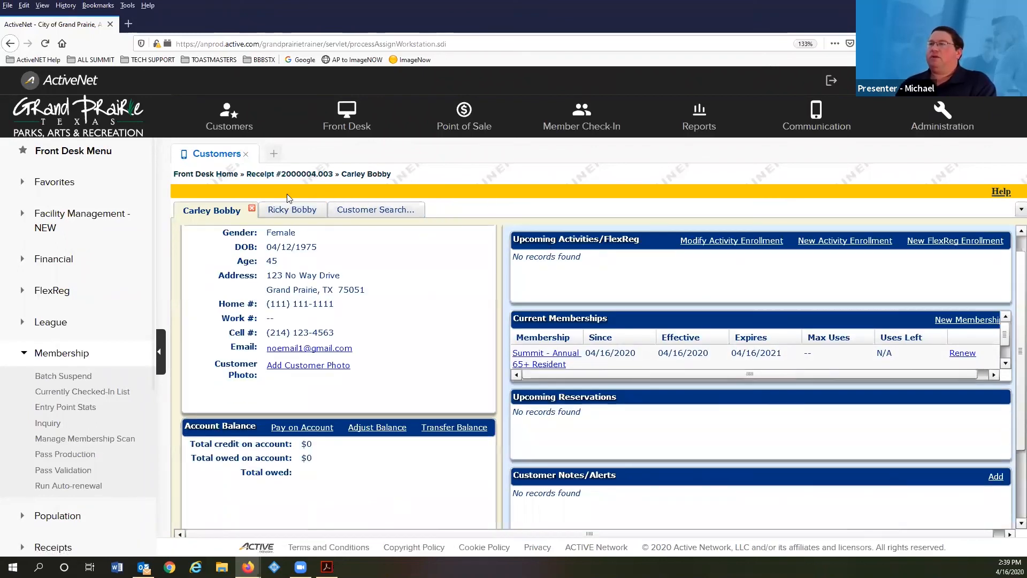
{"action": "left_click", "coordinate": [295, 209]}
{"action": "scroll", "coordinate": [671, 365], "scroll_direction": "down", "scroll_amount": 2}
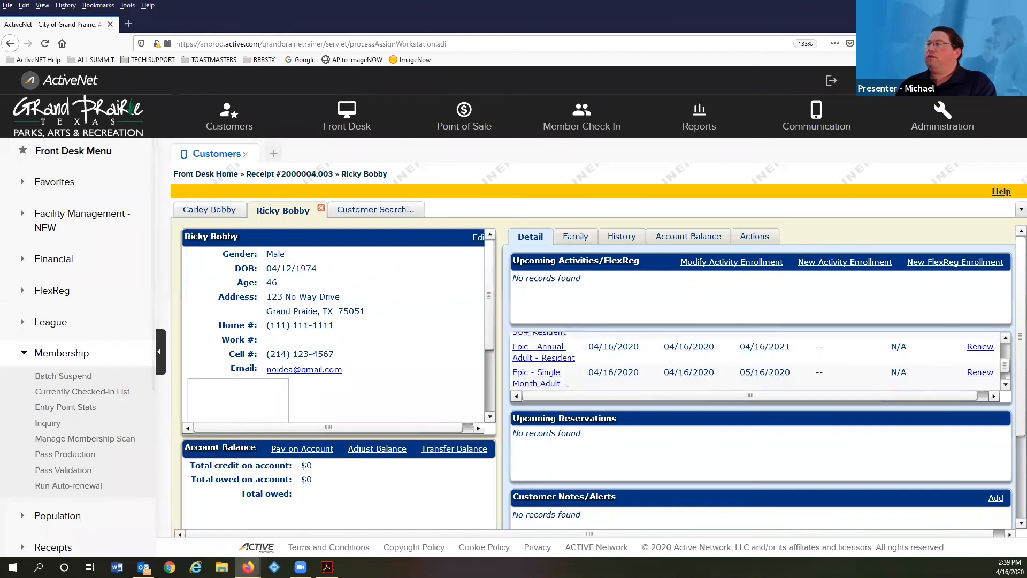
{"action": "left_click", "coordinate": [986, 395]}
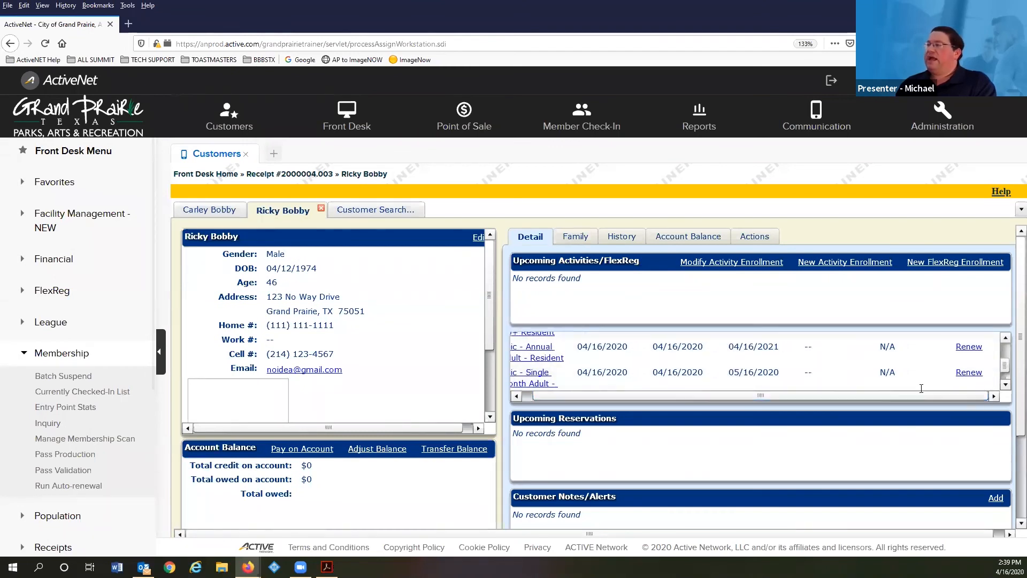
{"action": "left_click", "coordinate": [622, 237]}
{"action": "left_click", "coordinate": [962, 363]}
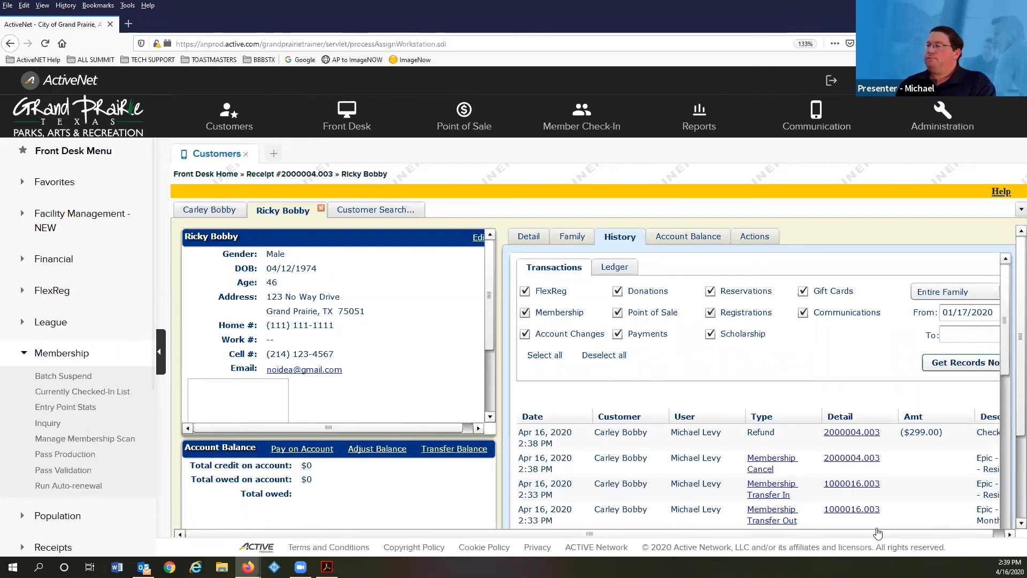
{"action": "left_click_drag", "start_coordinate": [781, 538], "coordinate": [834, 545]}
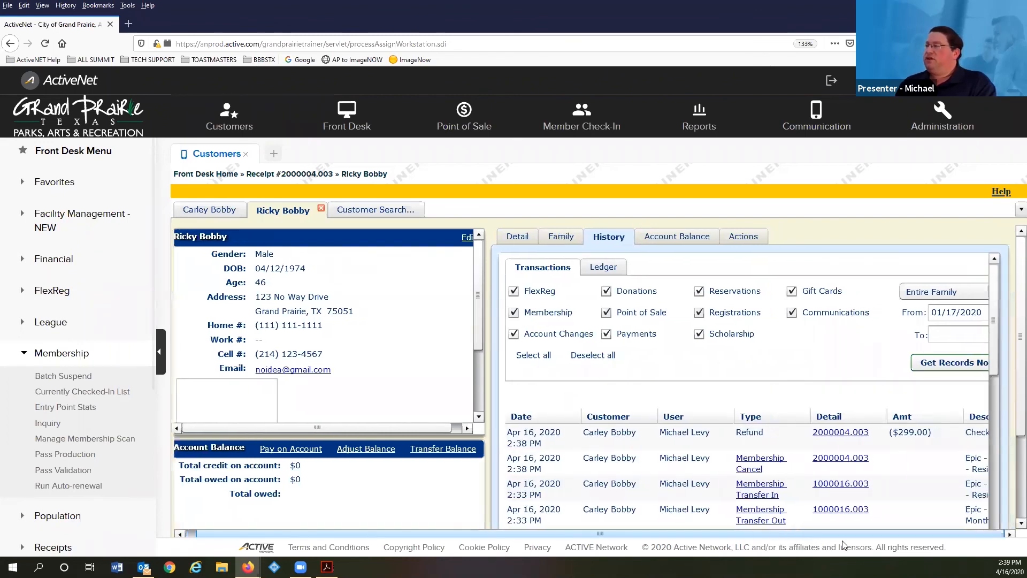
{"action": "scroll", "coordinate": [969, 517], "scroll_direction": "down", "scroll_amount": 1}
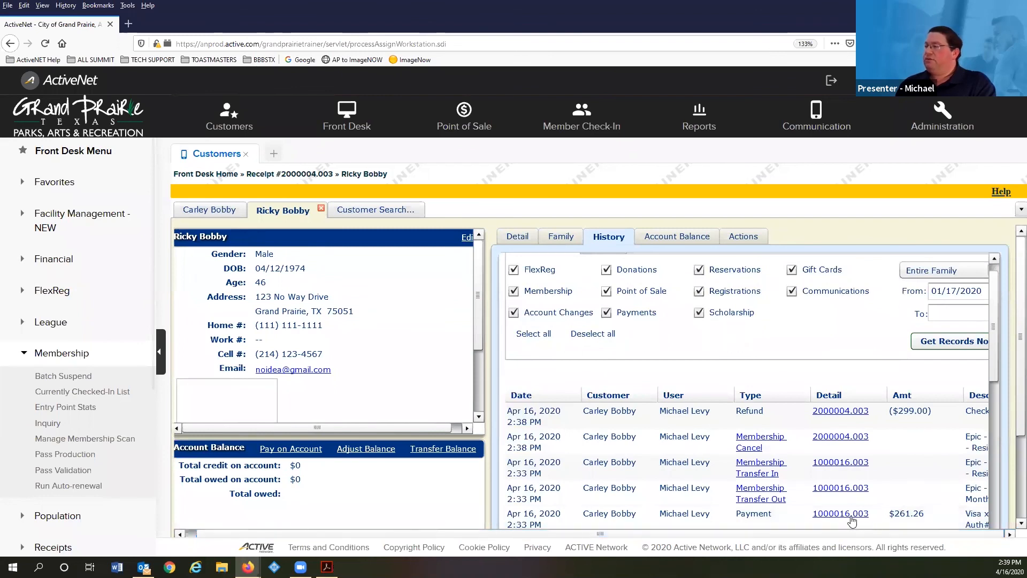
{"action": "scroll", "coordinate": [988, 494], "scroll_direction": "down", "scroll_amount": 5}
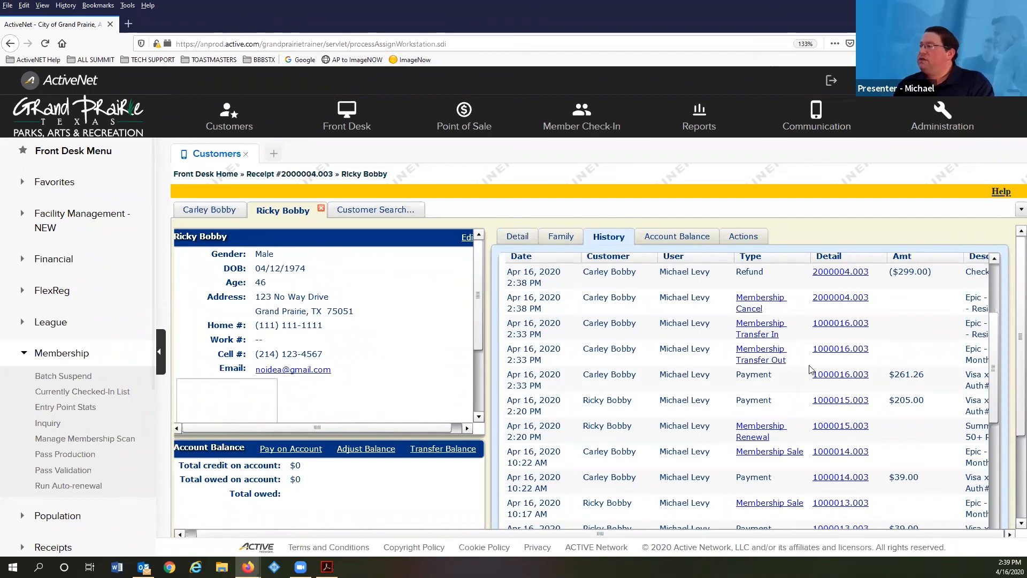
- Choose to refund and cancel the Summit renewal immediately, with reason Membership Cancellation
{"action": "left_click", "coordinate": [750, 434]}
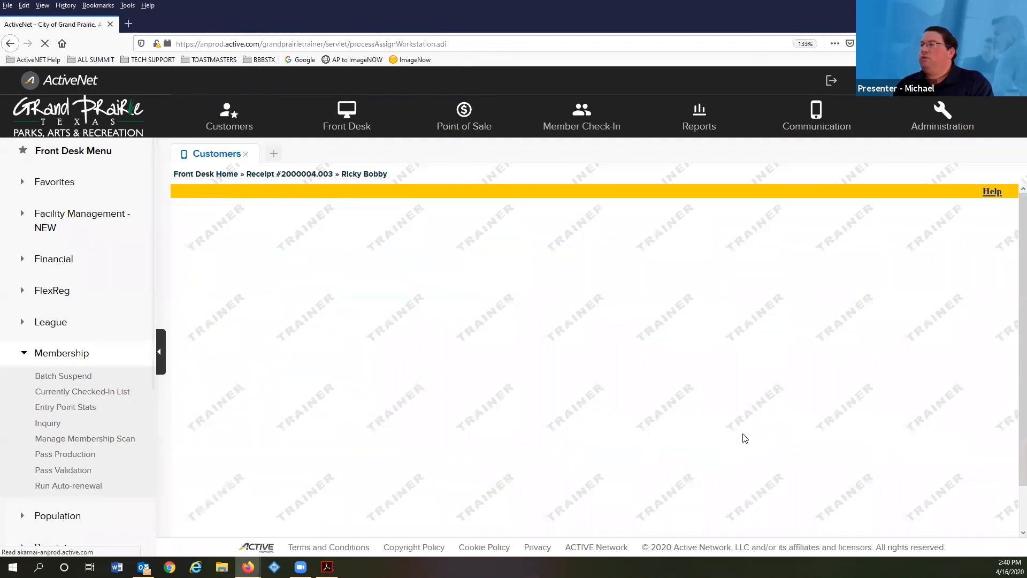
{"action": "scroll", "coordinate": [409, 244], "scroll_direction": "down", "scroll_amount": 4}
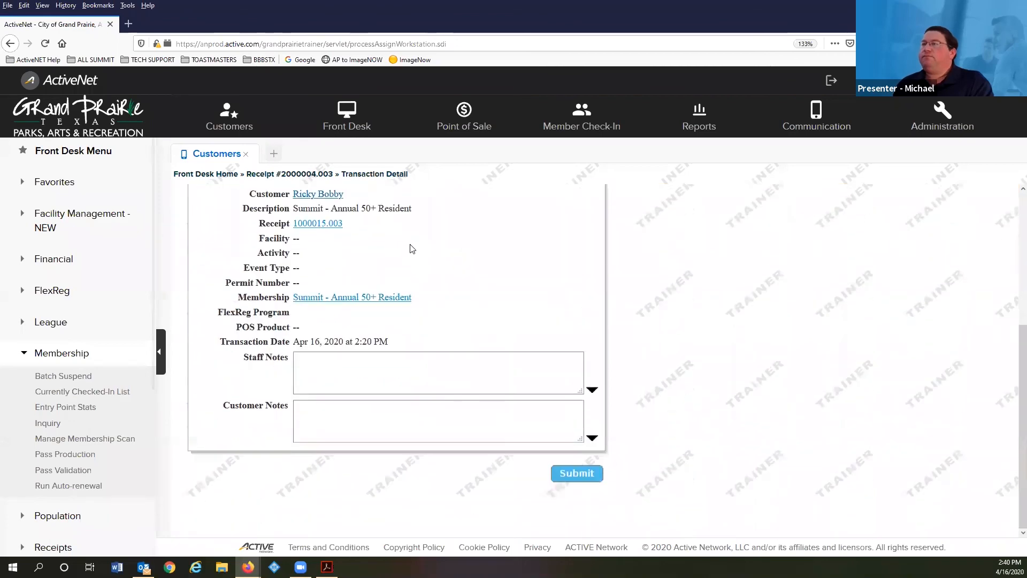
{"action": "scroll", "coordinate": [410, 248], "scroll_direction": "up", "scroll_amount": 4}
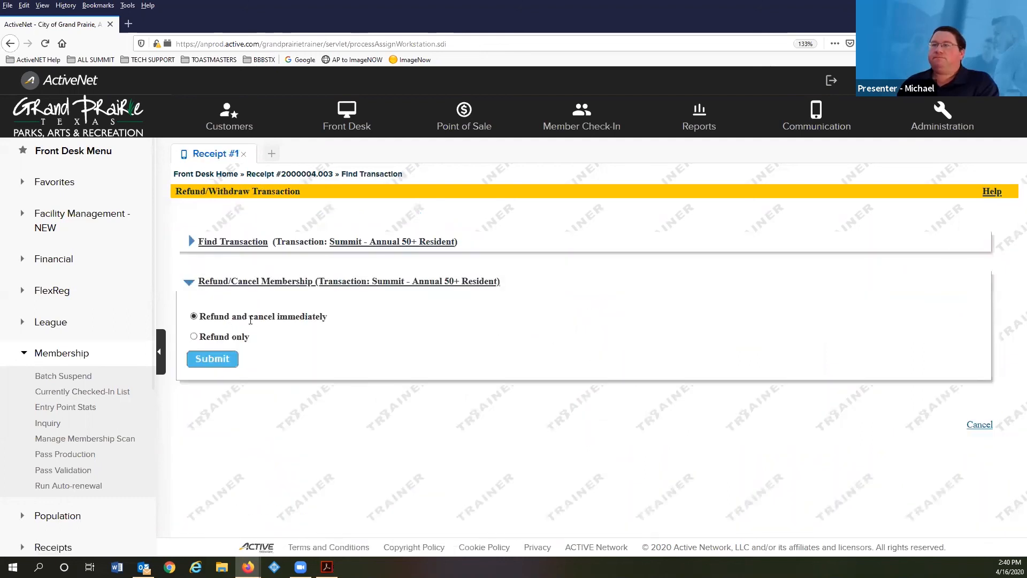
{"action": "left_click", "coordinate": [202, 364]}
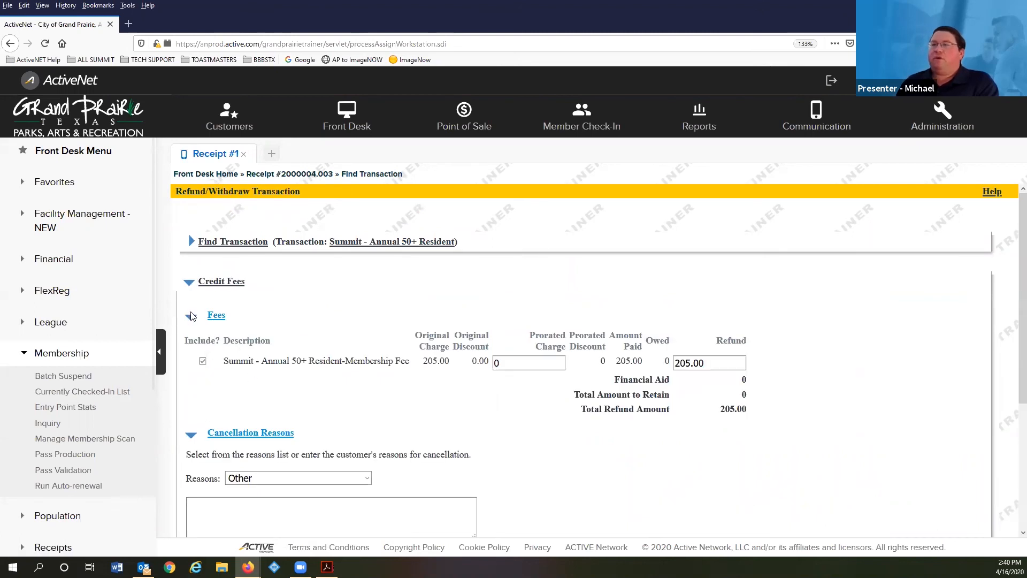
{"action": "scroll", "coordinate": [530, 370], "scroll_direction": "down", "scroll_amount": 3}
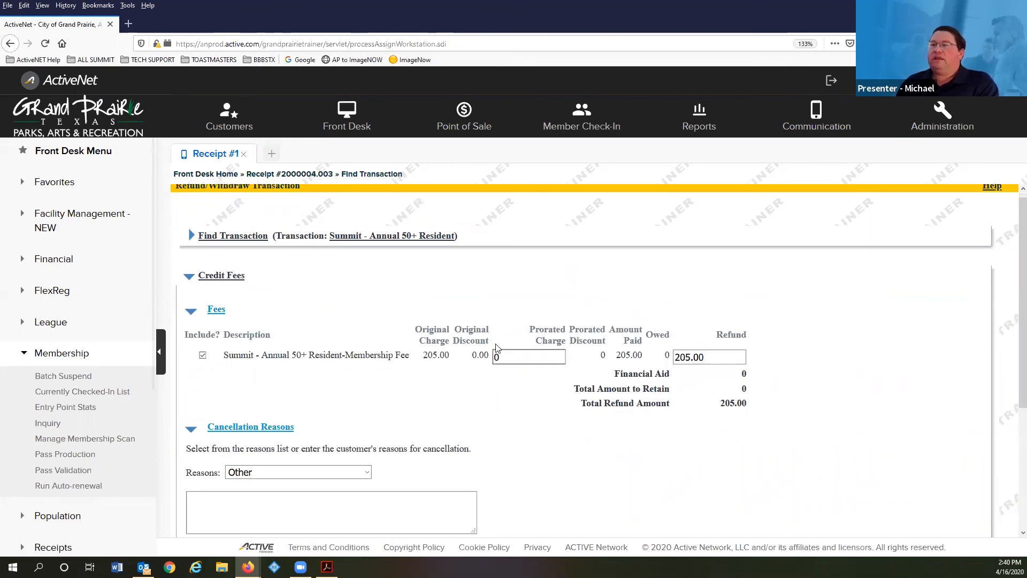
{"action": "left_click", "coordinate": [294, 291]}
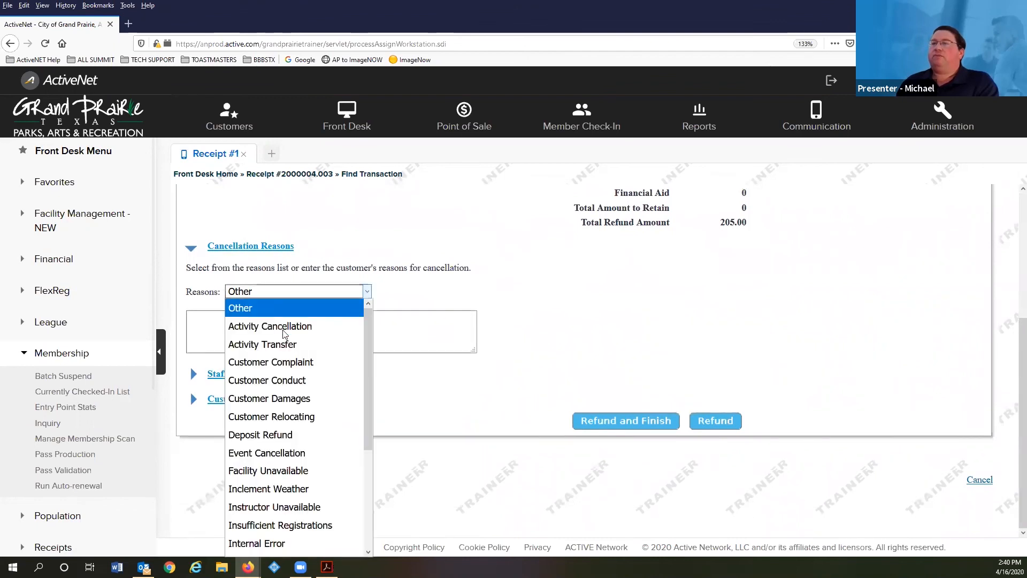
{"action": "scroll", "coordinate": [299, 431], "scroll_direction": "down", "scroll_amount": 2}
{"action": "left_click", "coordinate": [308, 490]}
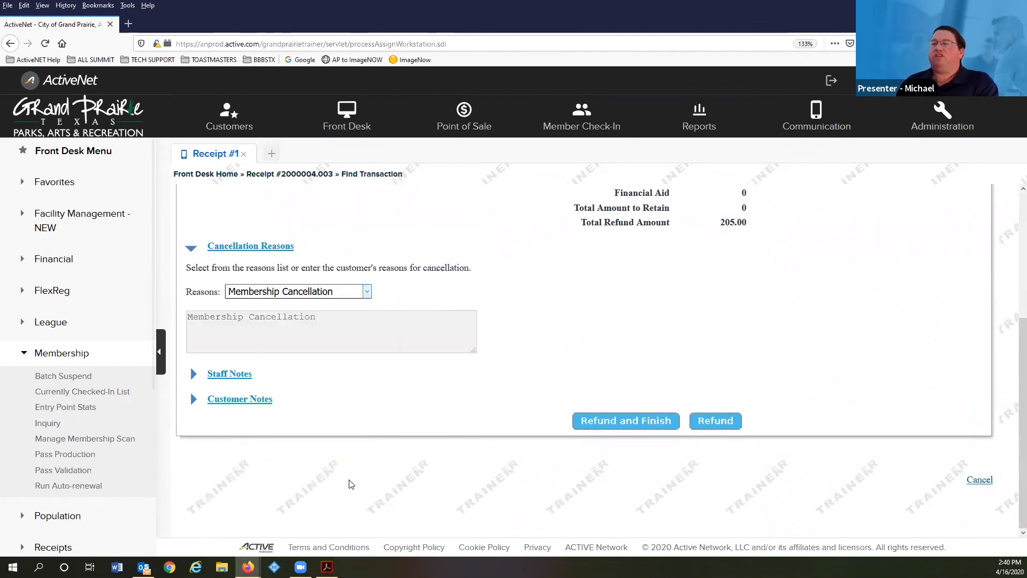
{"action": "left_click", "coordinate": [630, 422]}
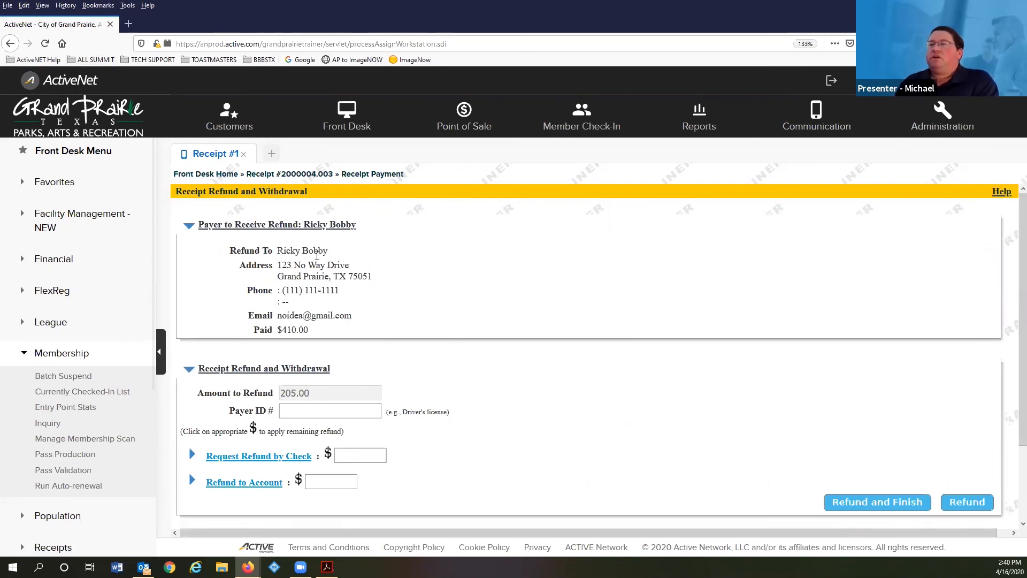
- Apply the remaining 205.00 to Request Refund by Check and complete the refund voucher
{"action": "scroll", "coordinate": [333, 287], "scroll_direction": "down", "scroll_amount": 2}
{"action": "scroll", "coordinate": [321, 394], "scroll_direction": "up", "scroll_amount": 2}
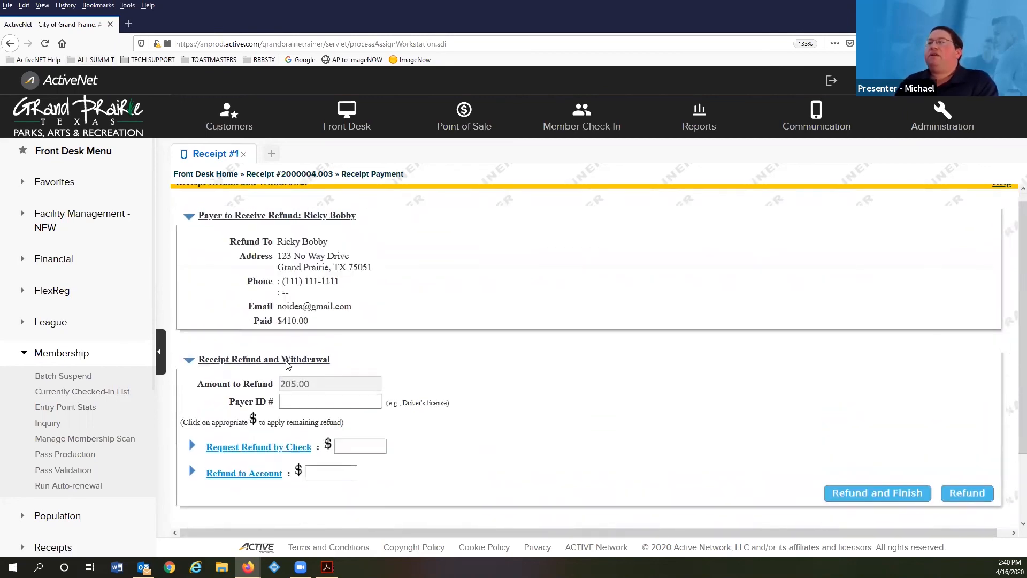
{"action": "scroll", "coordinate": [492, 287], "scroll_direction": "down", "scroll_amount": 1}
{"action": "scroll", "coordinate": [431, 287], "scroll_direction": "up", "scroll_amount": 2}
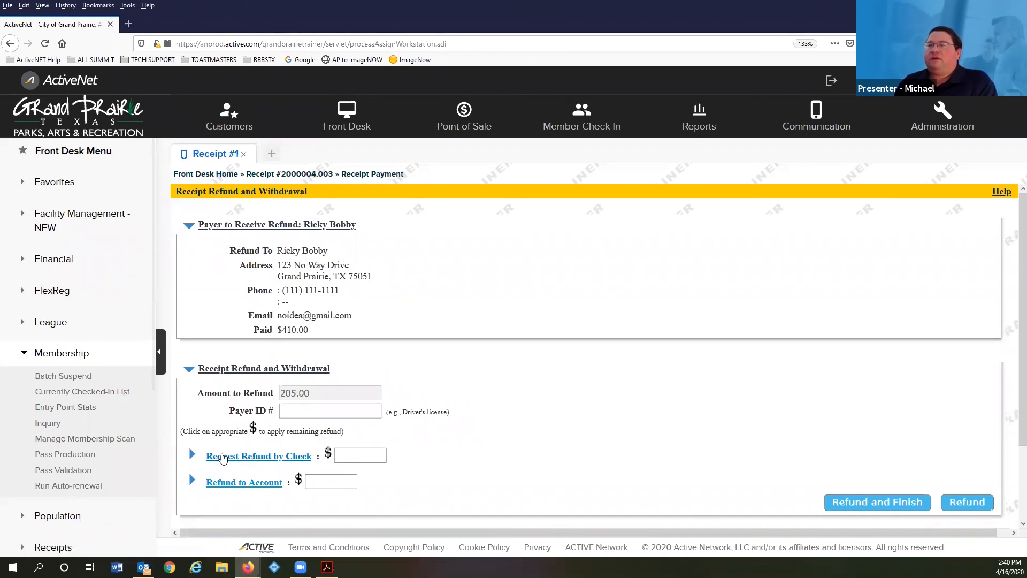
{"action": "left_click", "coordinate": [222, 457]}
{"action": "left_click", "coordinate": [328, 453]}
{"action": "left_click", "coordinate": [877, 504]}
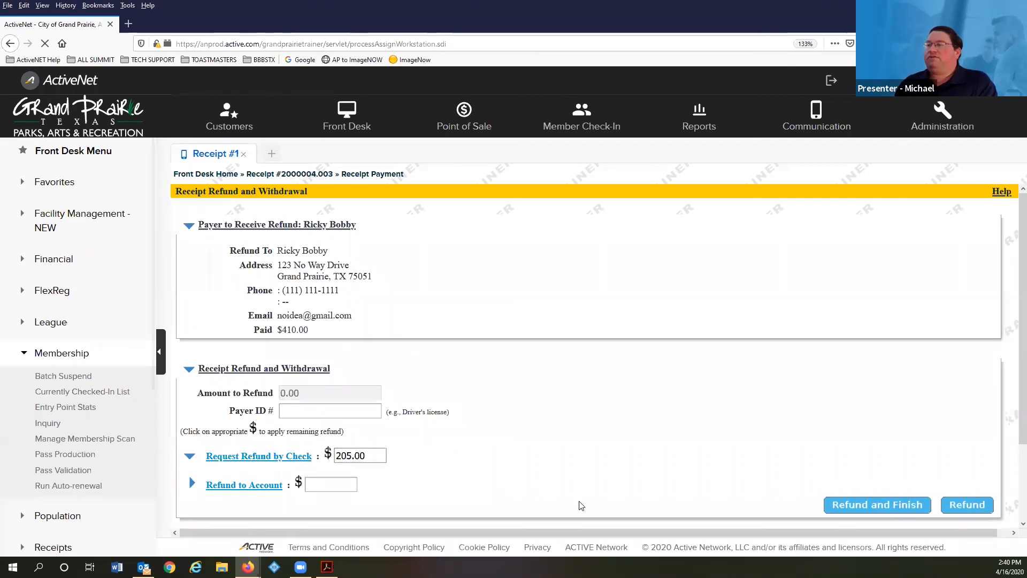
{"action": "scroll", "coordinate": [658, 330], "scroll_direction": "down", "scroll_amount": 5}
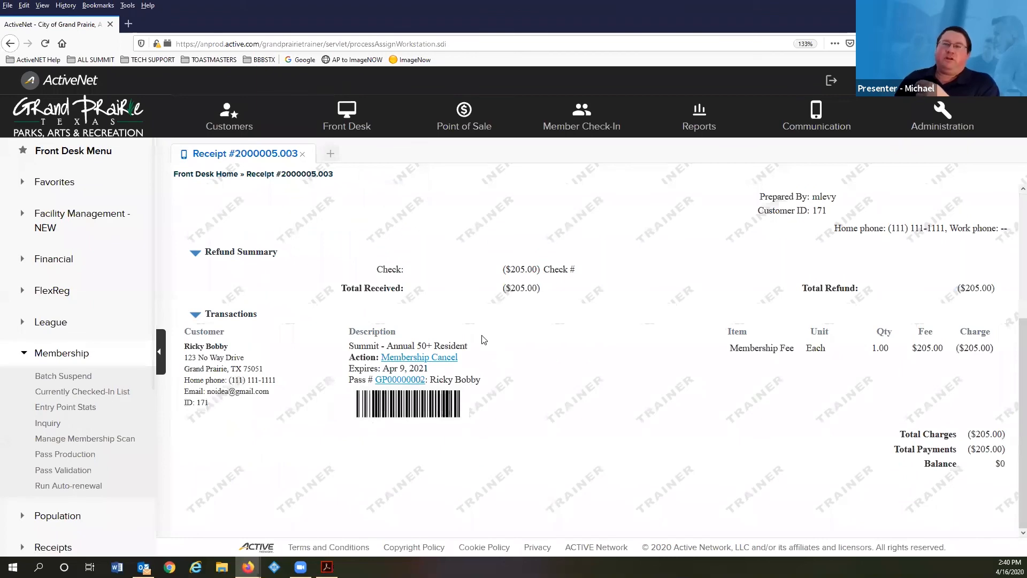
- Review the voucher totals, then show page 27 of the training PDF in Acrobat
{"action": "scroll", "coordinate": [247, 339], "scroll_direction": "up", "scroll_amount": 5}
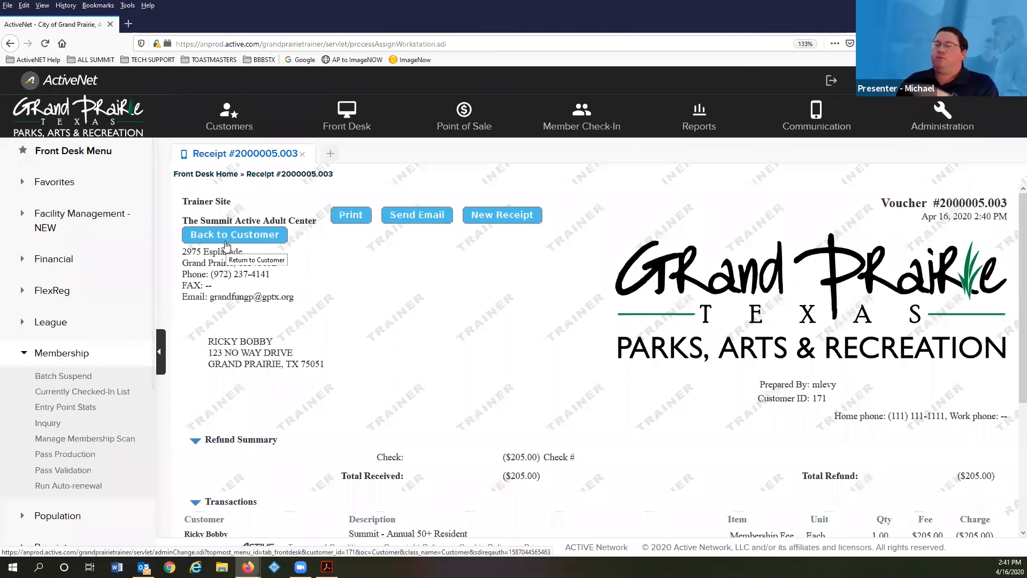
{"action": "scroll", "coordinate": [328, 431], "scroll_direction": "down", "scroll_amount": 3}
{"action": "left_click", "coordinate": [327, 567]}
{"action": "scroll", "coordinate": [411, 253], "scroll_direction": "down", "scroll_amount": 1}
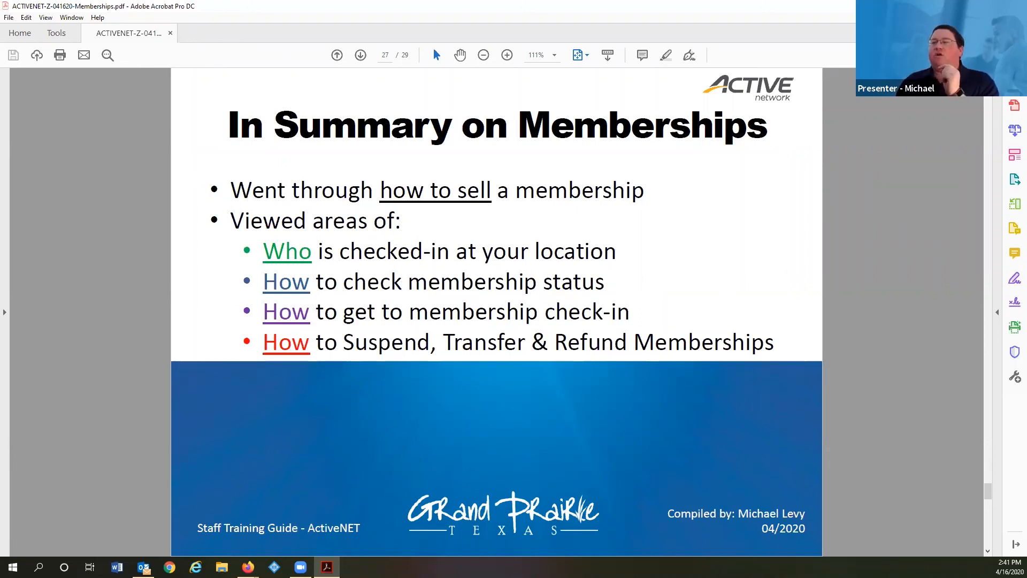
- Back in ActiveNet, open the Summit main desk's Currently Checked-In List
{"action": "left_click", "coordinate": [196, 521]}
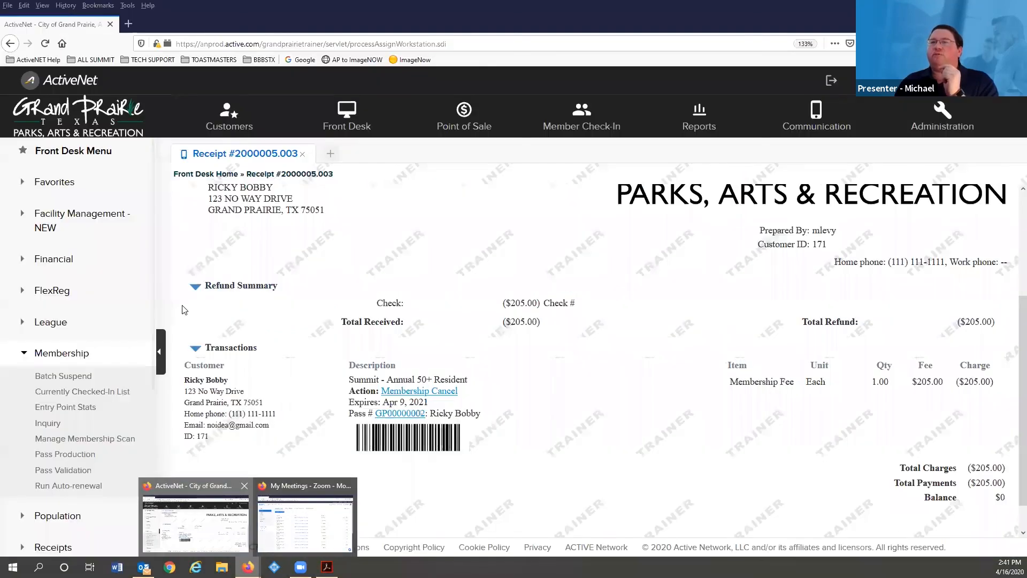
{"action": "left_click", "coordinate": [562, 119]}
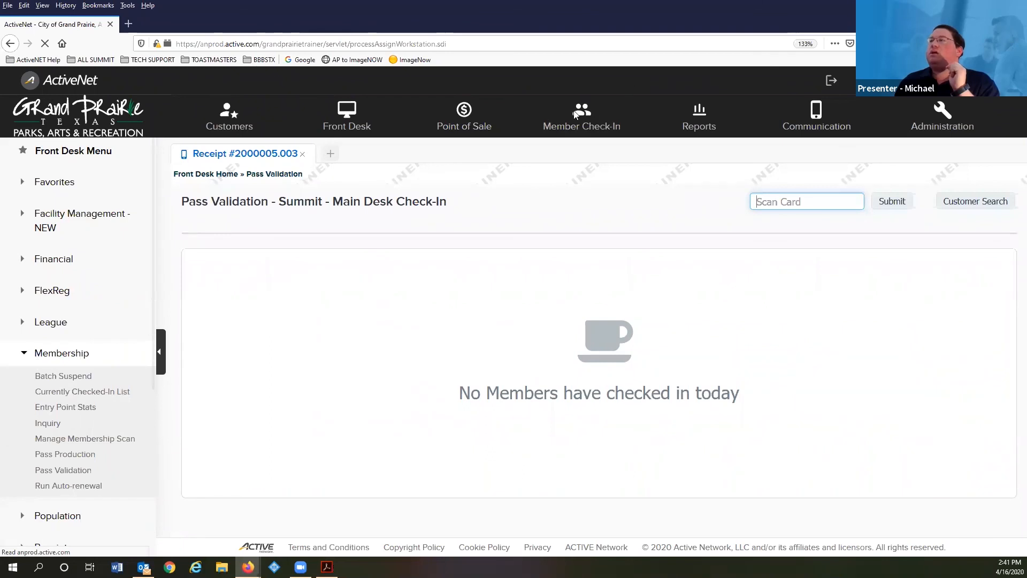
{"action": "left_click", "coordinate": [229, 115]}
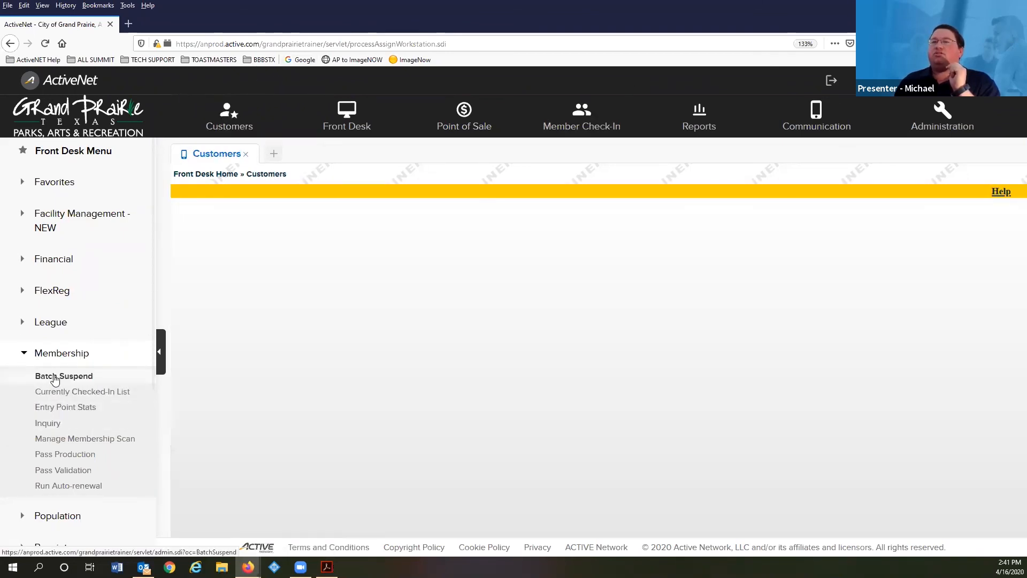
{"action": "left_click", "coordinate": [68, 391]}
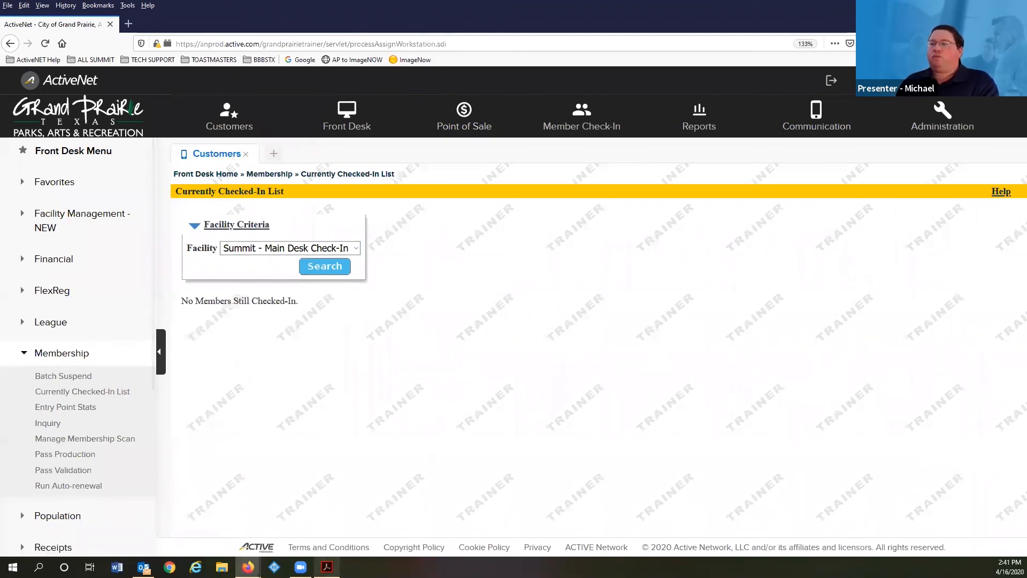
- Glance at the training PDF, then bring the ActiveNet window back to the front
{"action": "left_click", "coordinate": [327, 567]}
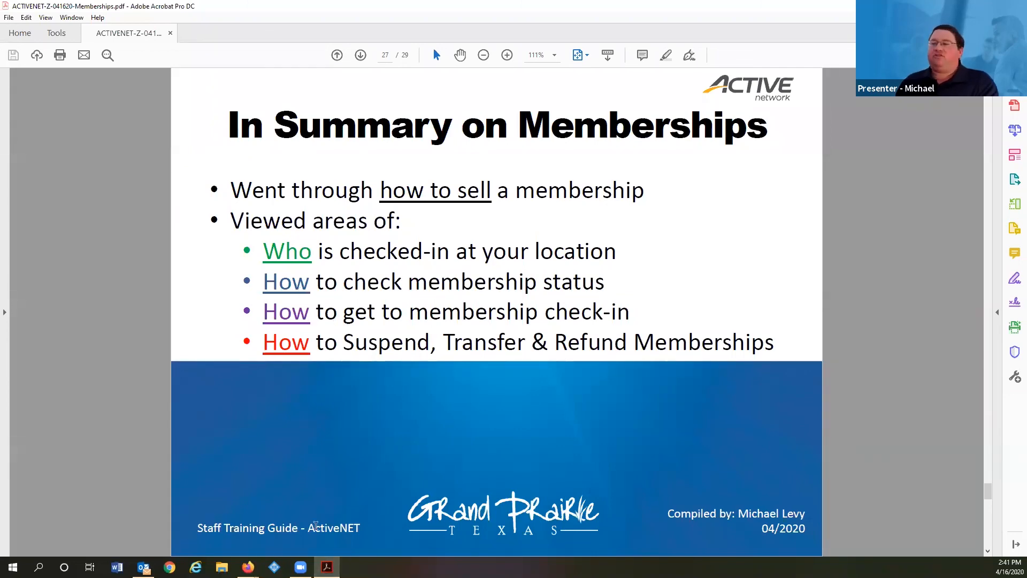
{"action": "mouse_move", "coordinate": [248, 566]}
{"action": "left_click", "coordinate": [182, 513]}
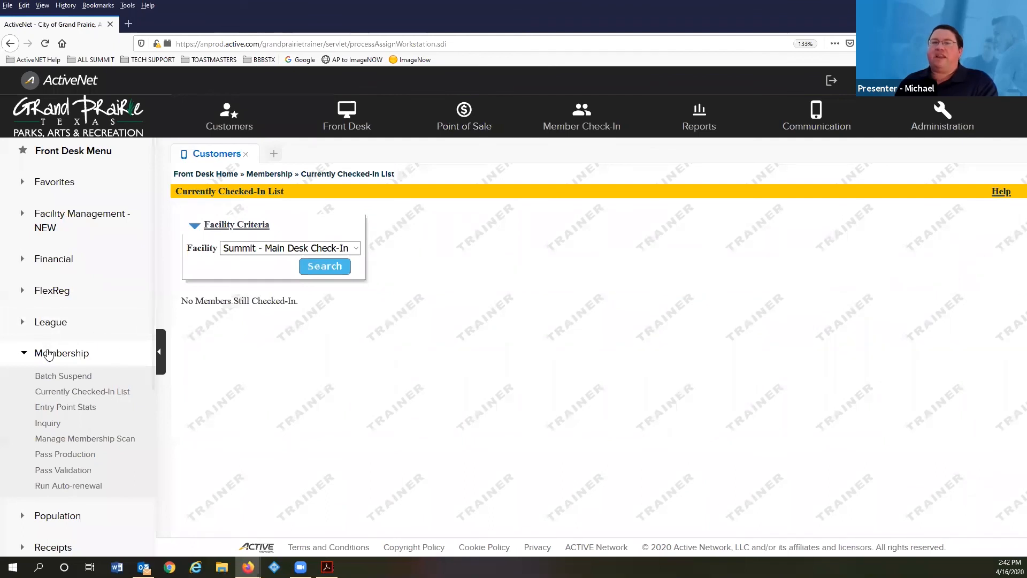
- Search Membership Inquiry by the customer's last name and open their three active memberships
{"action": "left_click", "coordinate": [50, 427]}
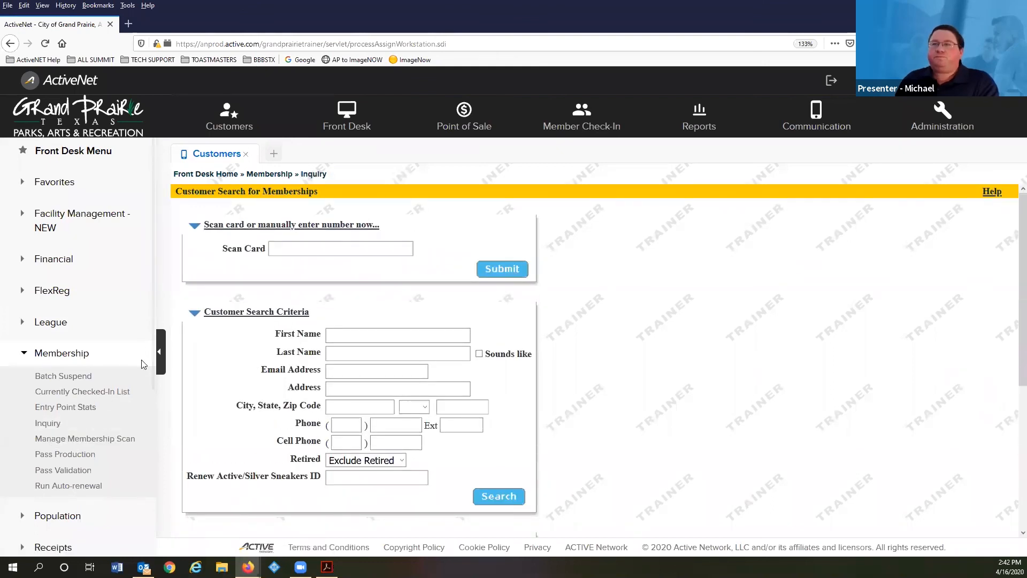
{"action": "left_click", "coordinate": [367, 353]}
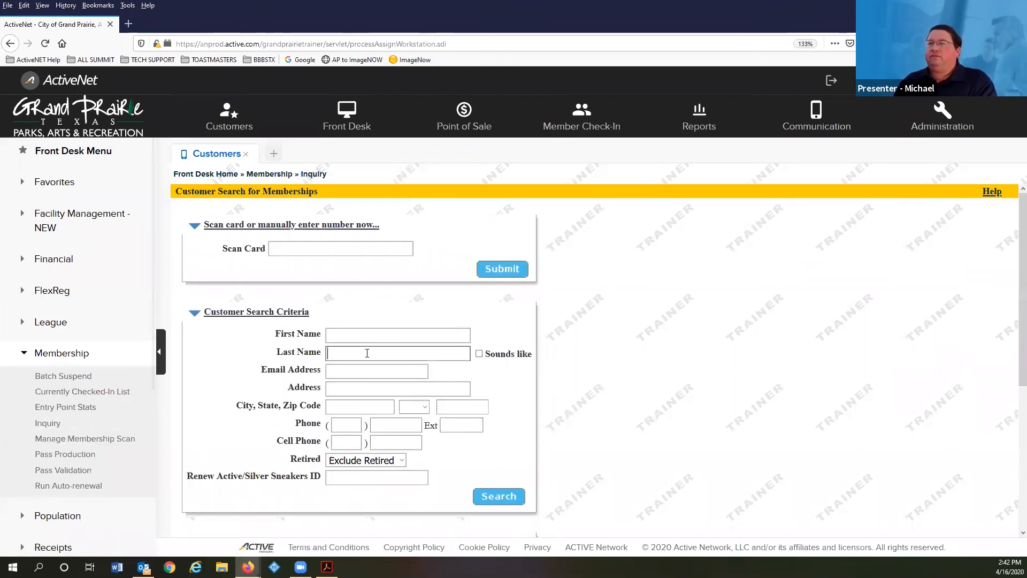
{"action": "type", "text": "bobby"}
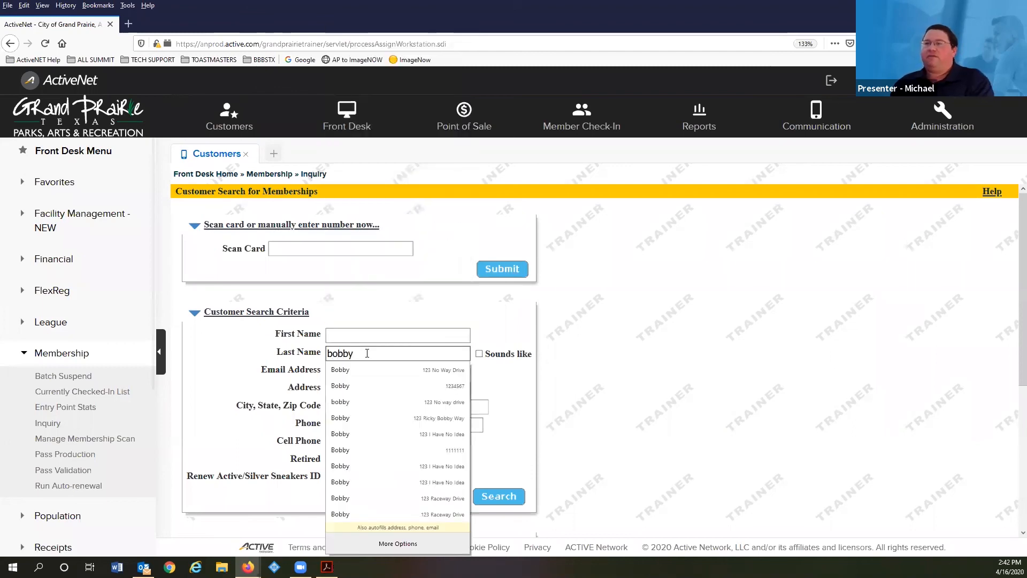
{"action": "key", "text": "Return"}
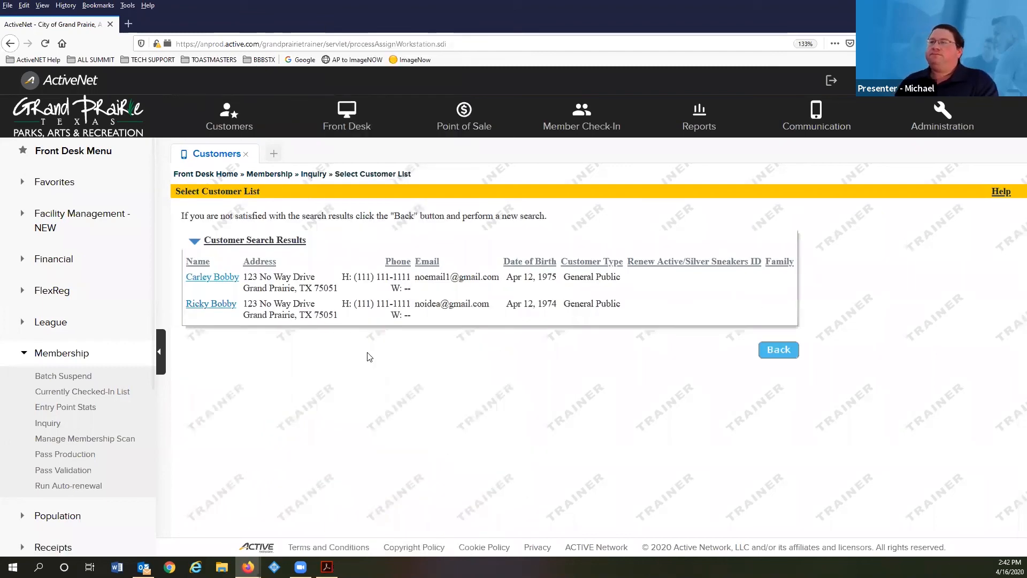
{"action": "left_click", "coordinate": [212, 305]}
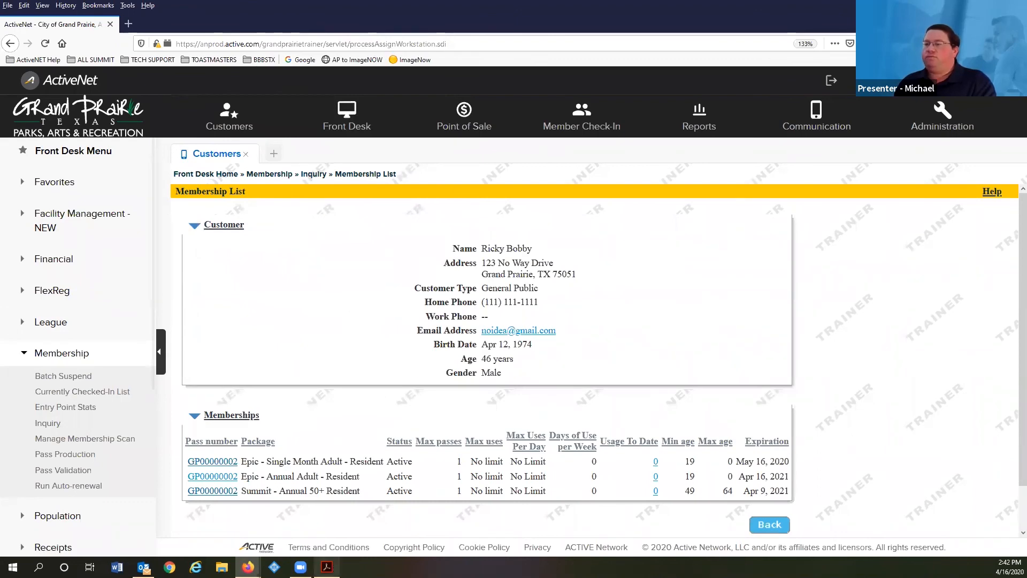
- After checking the summary slide, open Pass Validation for Summit - Main Desk Check-In
{"action": "left_click", "coordinate": [327, 567]}
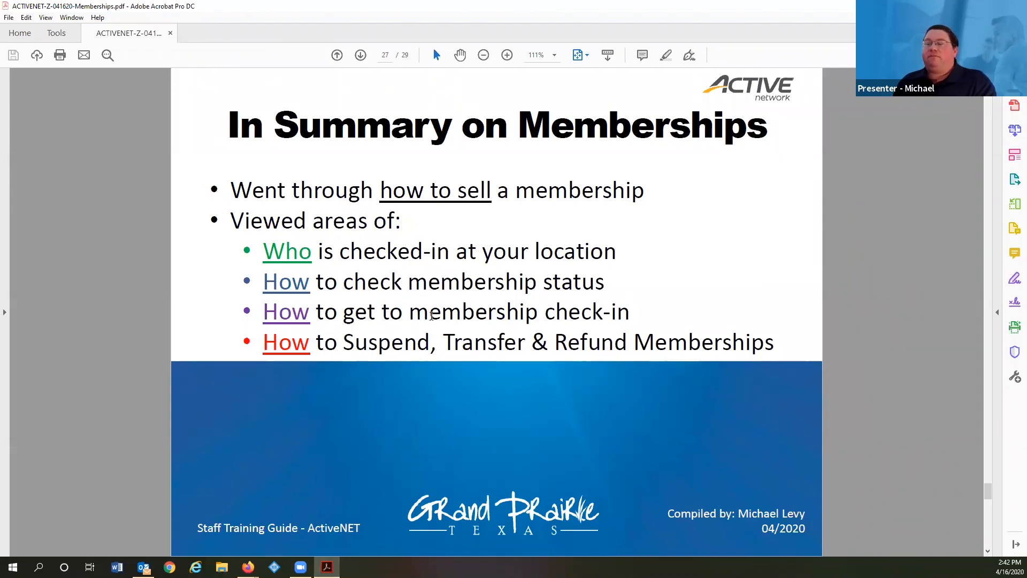
{"action": "mouse_move", "coordinate": [248, 566]}
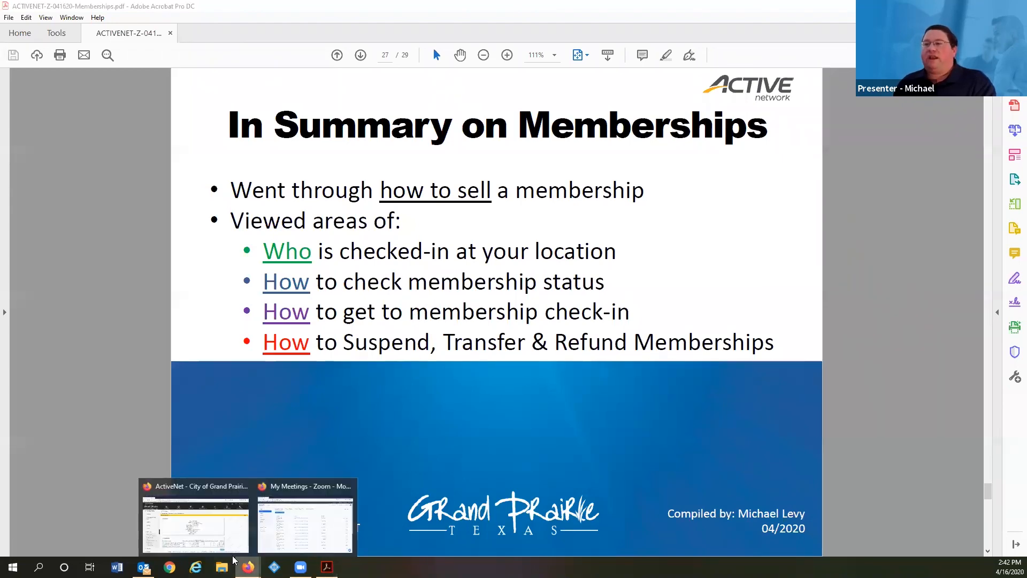
{"action": "left_click", "coordinate": [213, 536]}
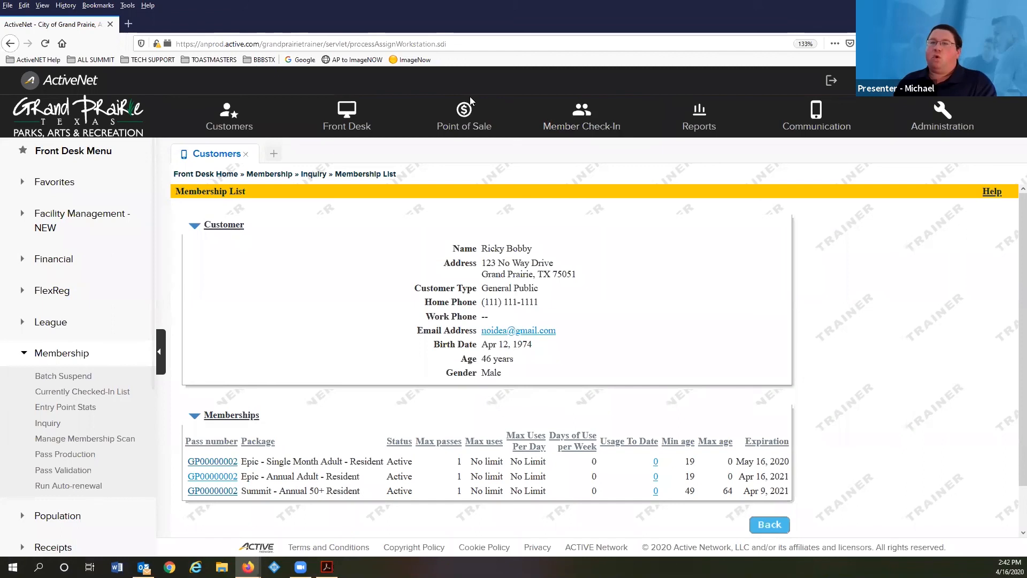
{"action": "left_click", "coordinate": [82, 474]}
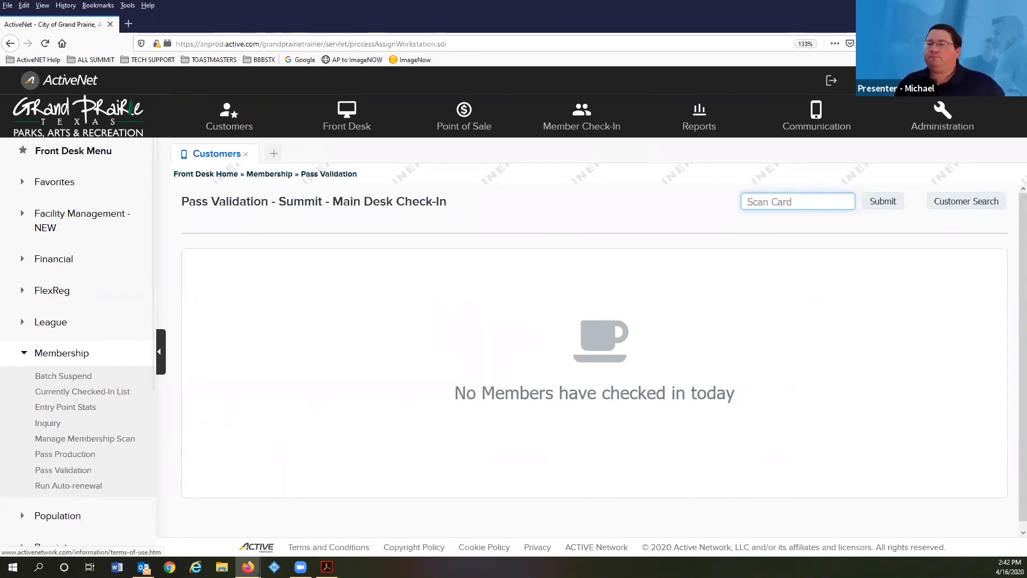
- View the memberships summary slide, then return to ActiveNet's Customers search with 2 matches
{"action": "left_click", "coordinate": [327, 567]}
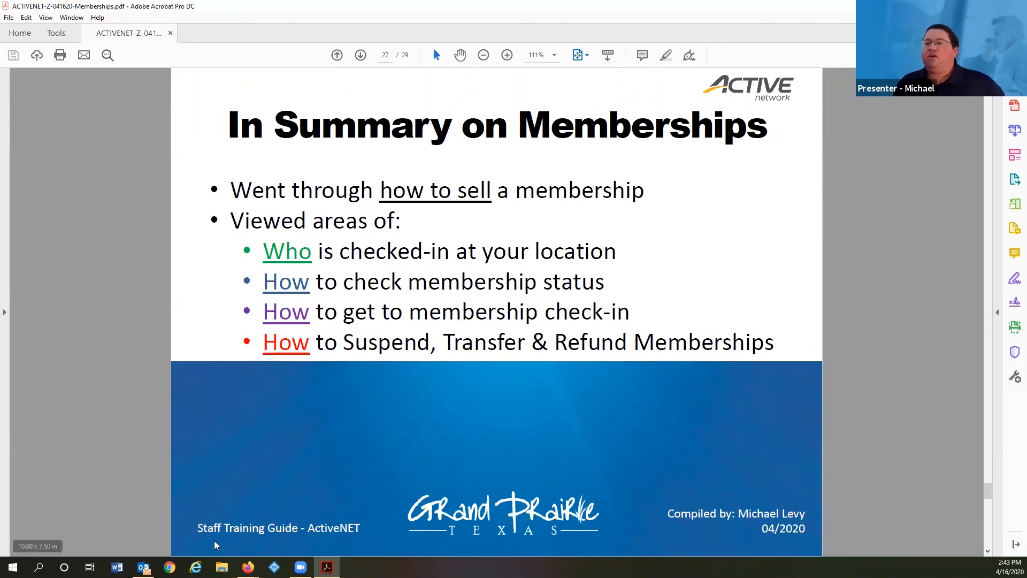
{"action": "mouse_move", "coordinate": [247, 566]}
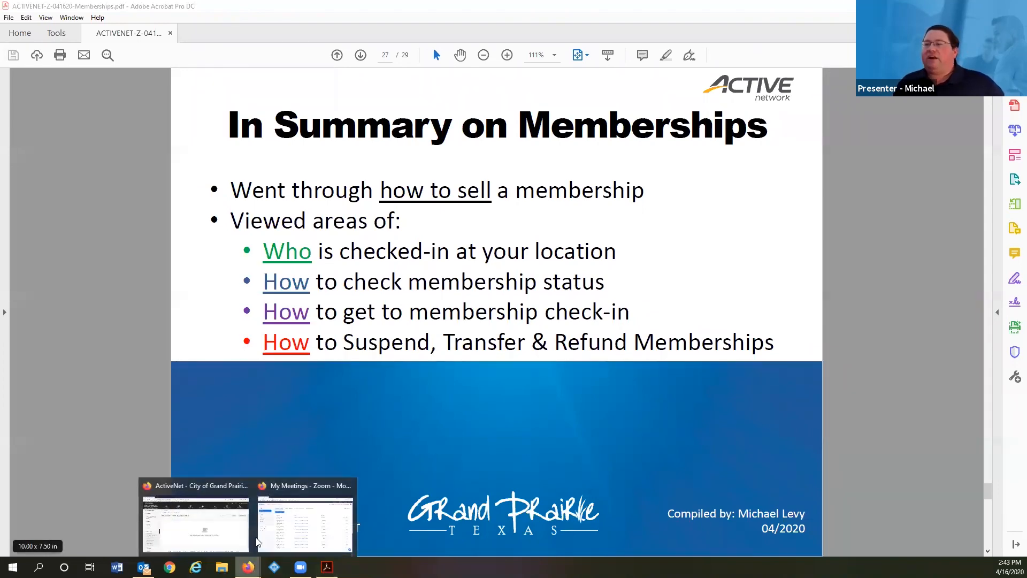
{"action": "mouse_move", "coordinate": [286, 520]}
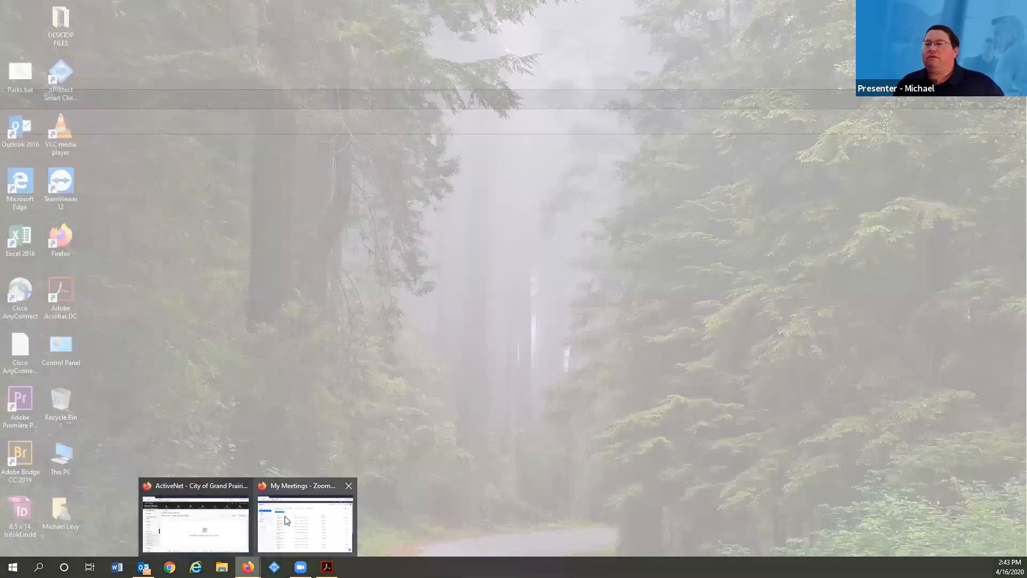
{"action": "left_click", "coordinate": [233, 526]}
{"action": "left_click", "coordinate": [246, 130]}
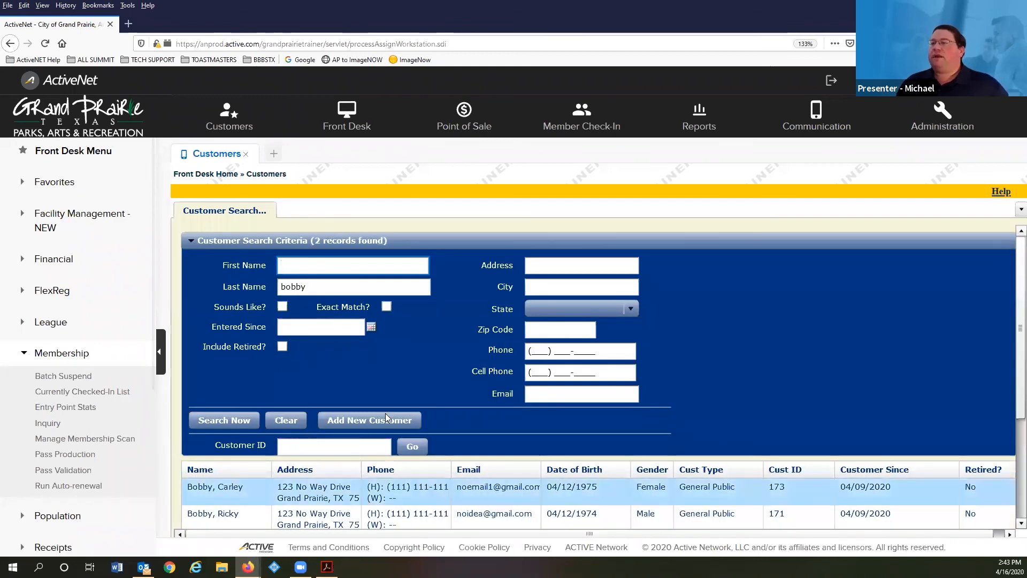
- Load the second customer's transaction history scoped to Current Customer
{"action": "left_click", "coordinate": [194, 506]}
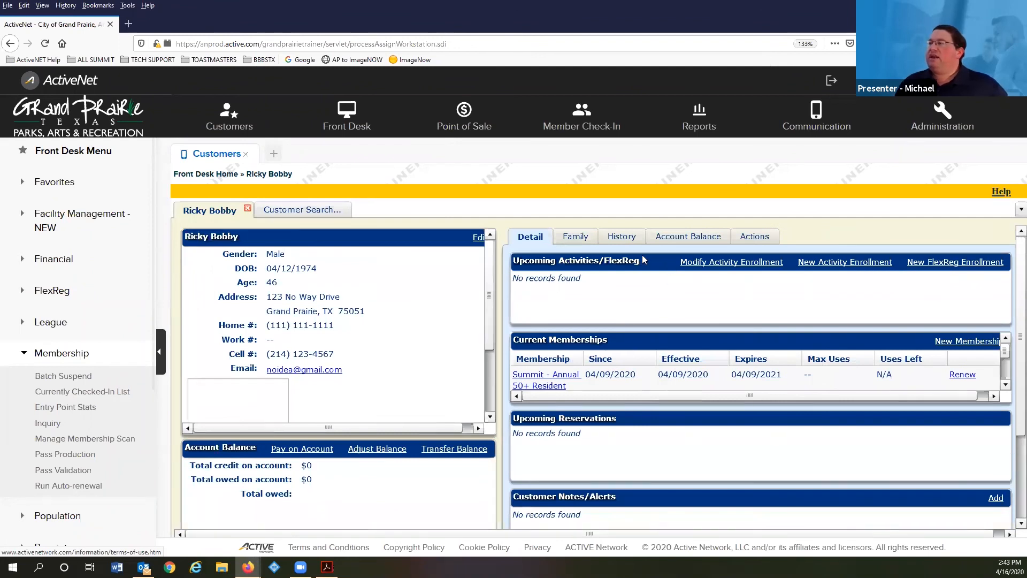
{"action": "left_click", "coordinate": [624, 238]}
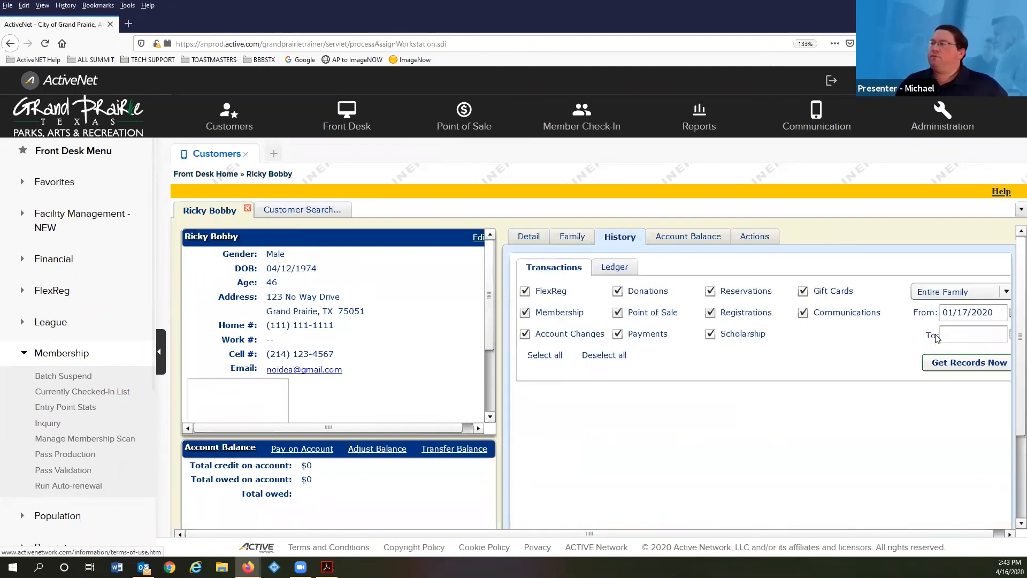
{"action": "left_click", "coordinate": [952, 292]}
{"action": "left_click", "coordinate": [949, 309]}
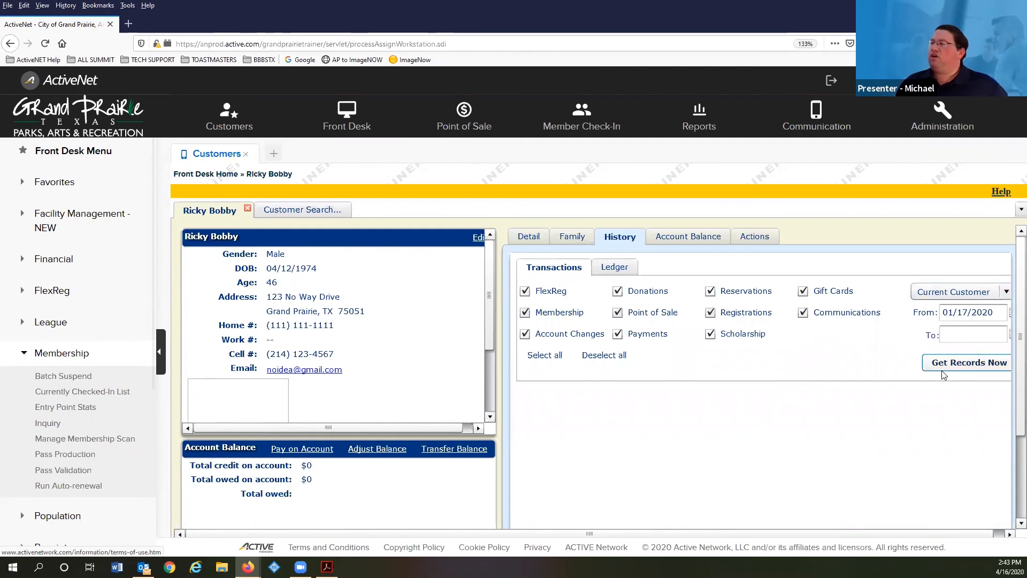
{"action": "left_click", "coordinate": [943, 369]}
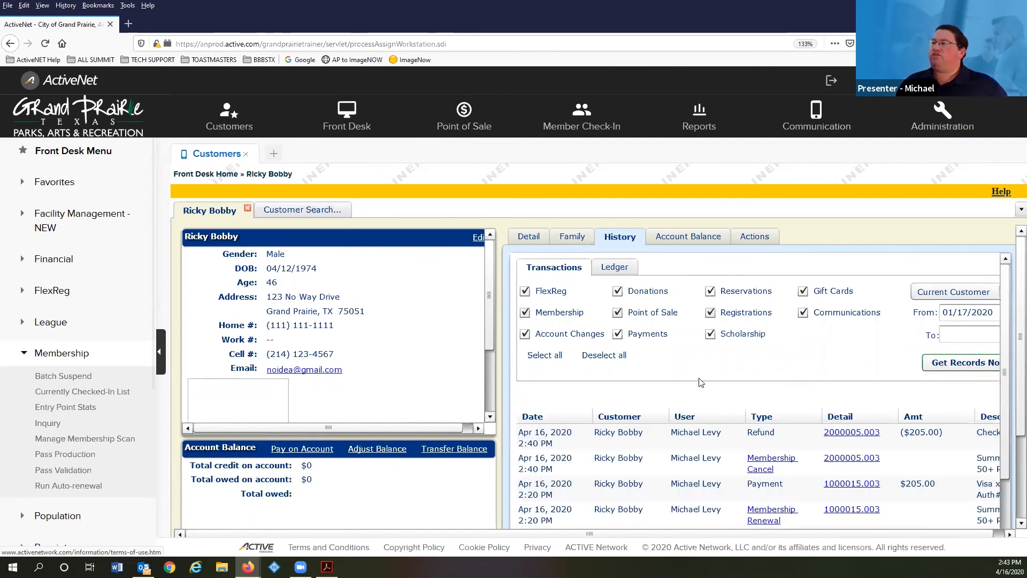
- Open the Apr 16, 2020 Summit - Annual 50+ Resident renewal transaction details
{"action": "scroll", "coordinate": [764, 428], "scroll_direction": "down", "scroll_amount": 1}
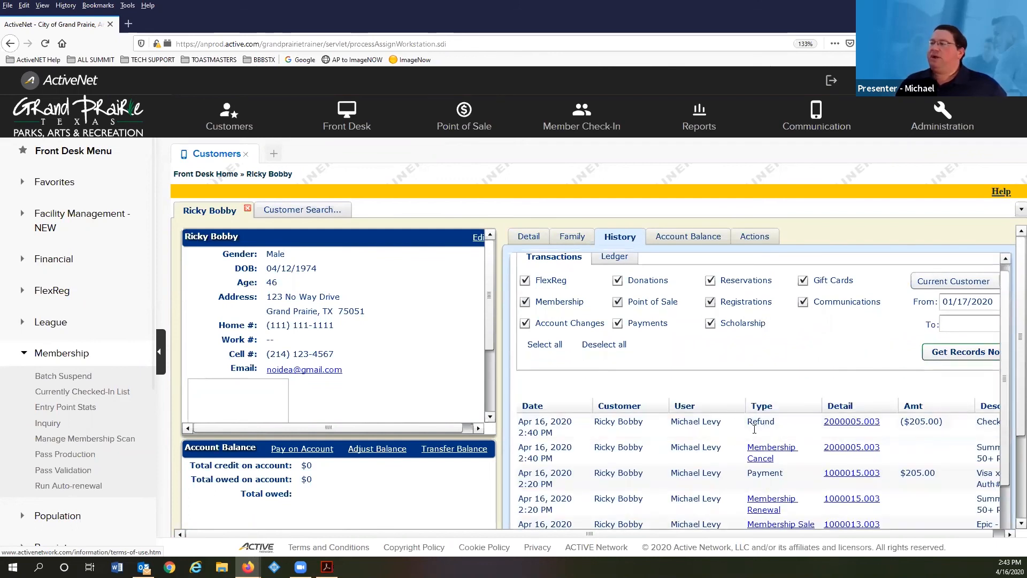
{"action": "scroll", "coordinate": [754, 429], "scroll_direction": "down", "scroll_amount": 3}
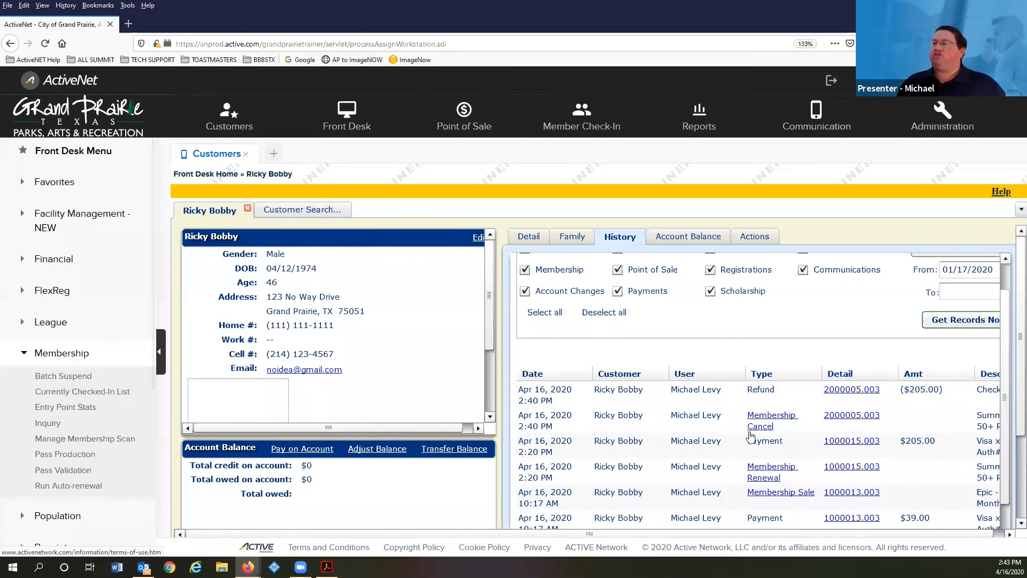
{"action": "scroll", "coordinate": [772, 417], "scroll_direction": "down", "scroll_amount": 2}
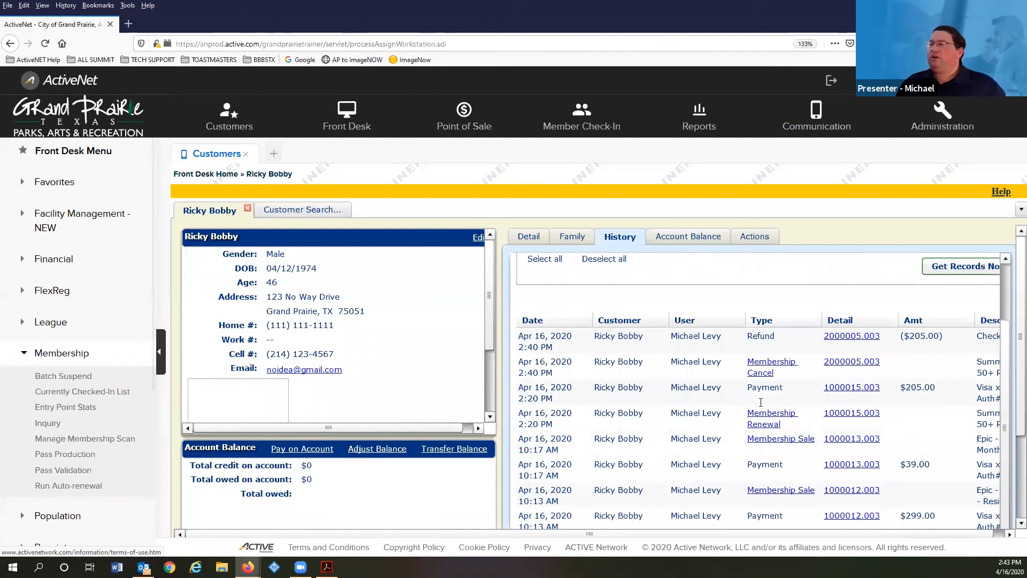
{"action": "left_click", "coordinate": [762, 424]}
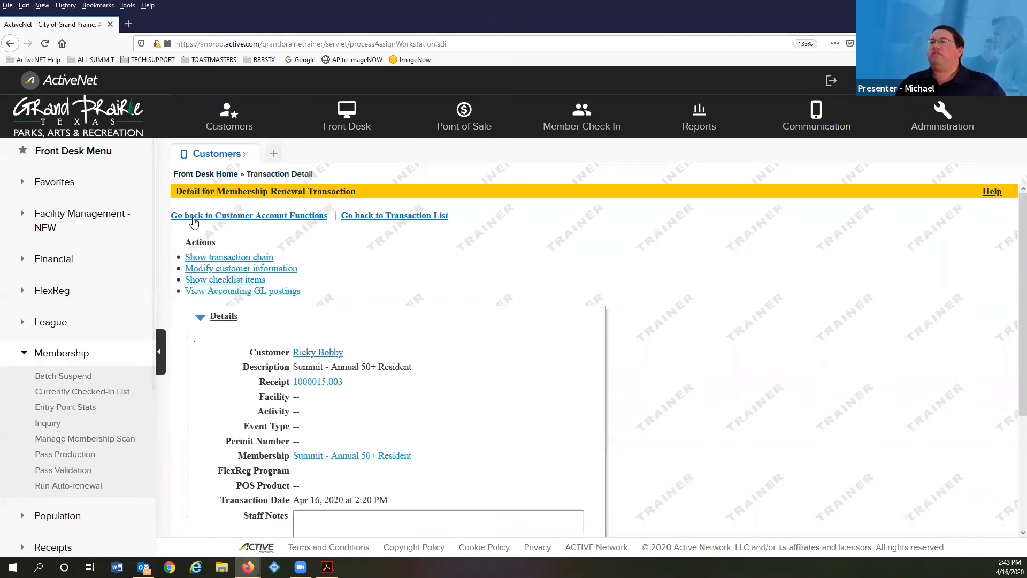
- Review the transaction list, close the Customers workspace, and return to the page 27 summary slide
{"action": "left_click", "coordinate": [378, 218]}
{"action": "scroll", "coordinate": [600, 414], "scroll_direction": "down", "scroll_amount": 3}
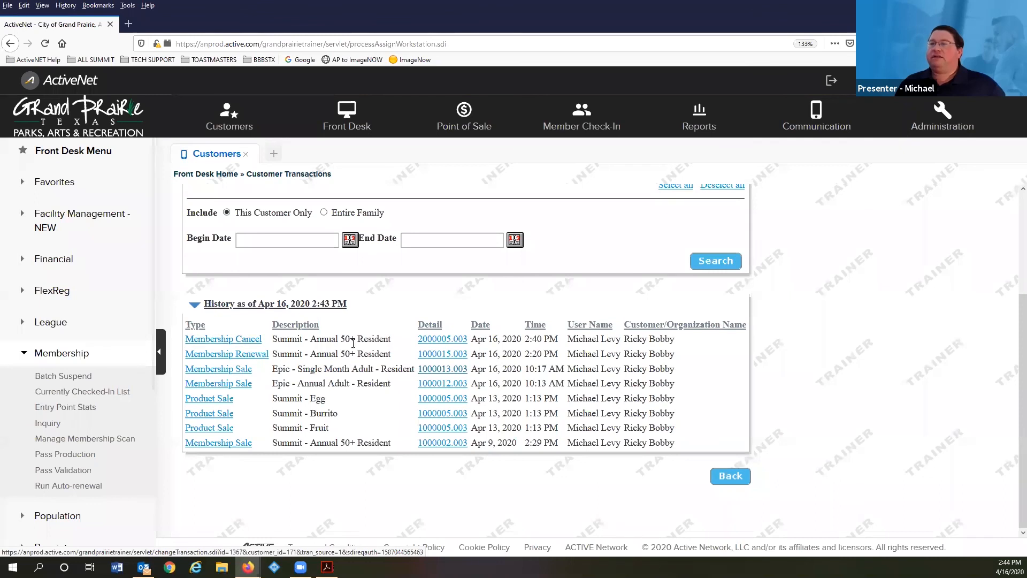
{"action": "left_click", "coordinate": [245, 154]}
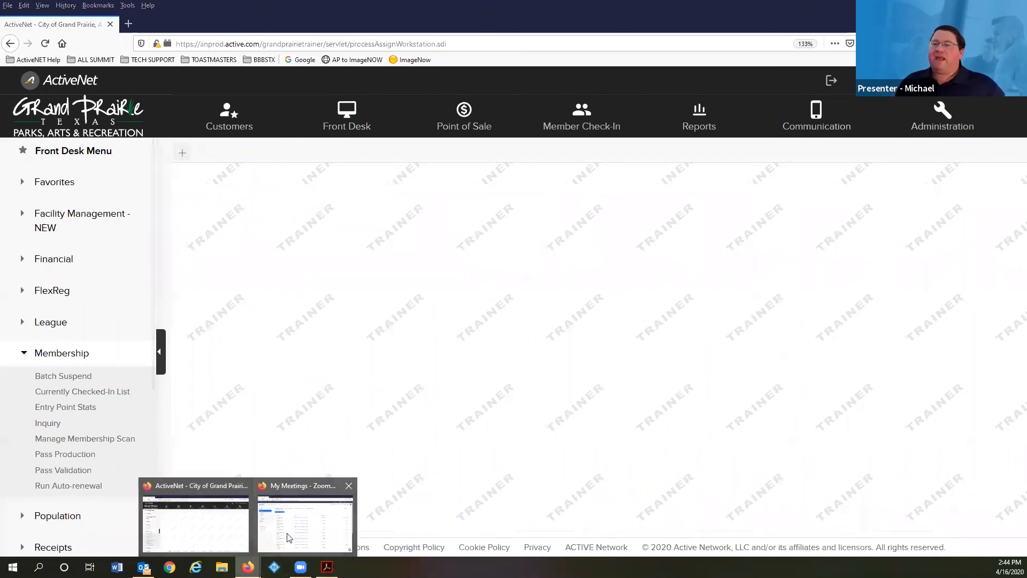
{"action": "left_click", "coordinate": [326, 567]}
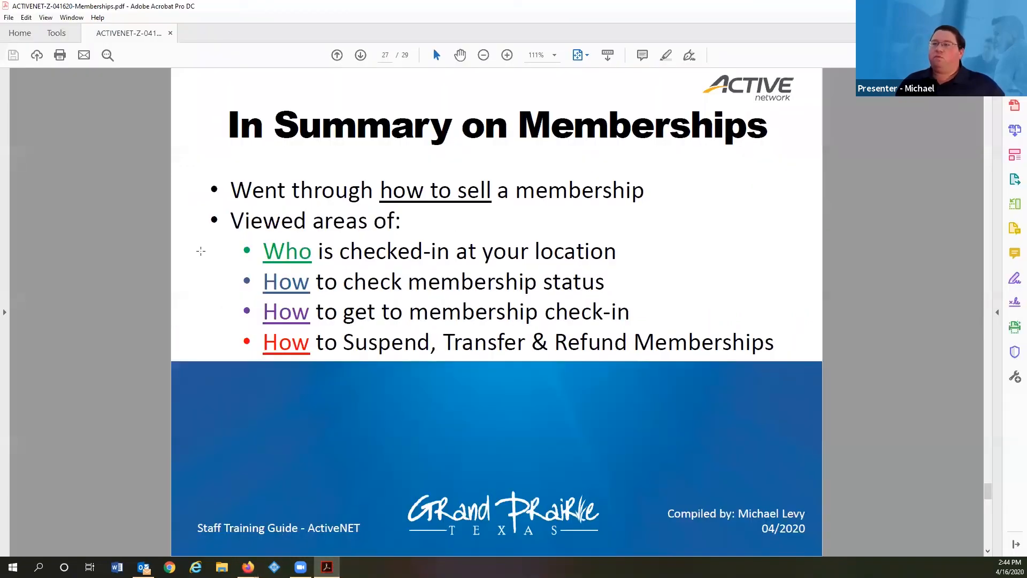